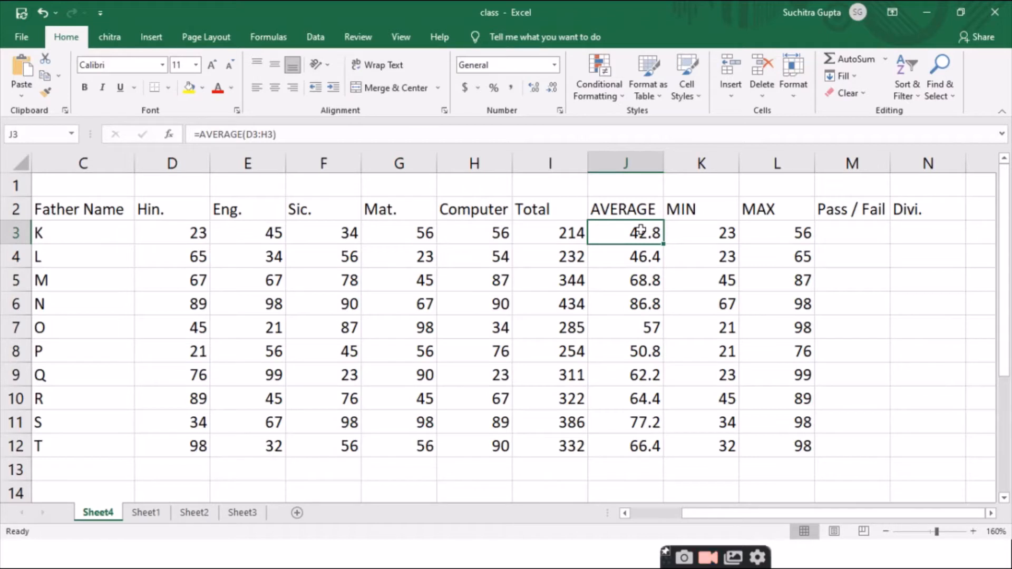
Start an IF formula in cell M3 with the logical test J3=>36 on the student's average
click(850, 240)
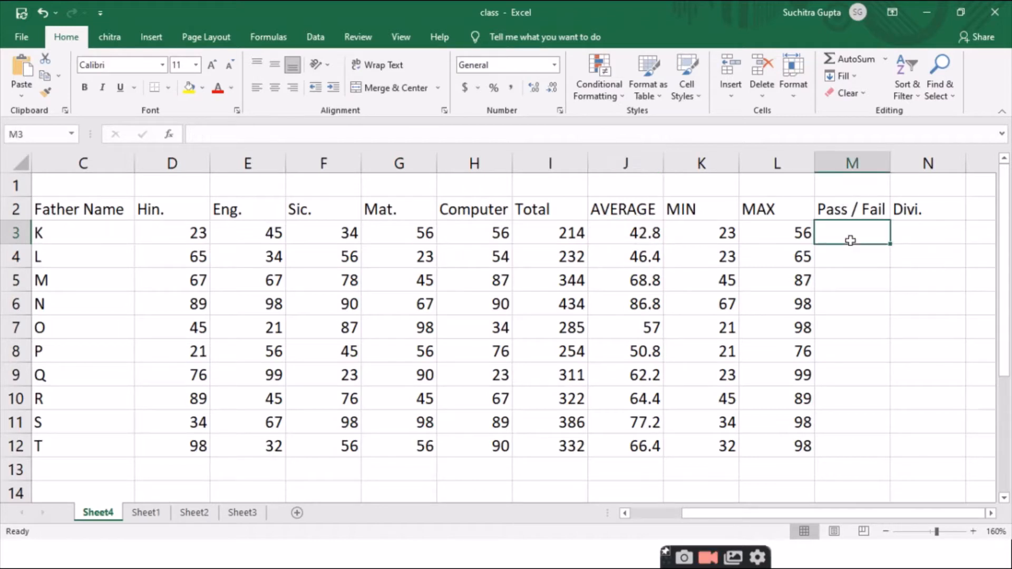
text(=if)
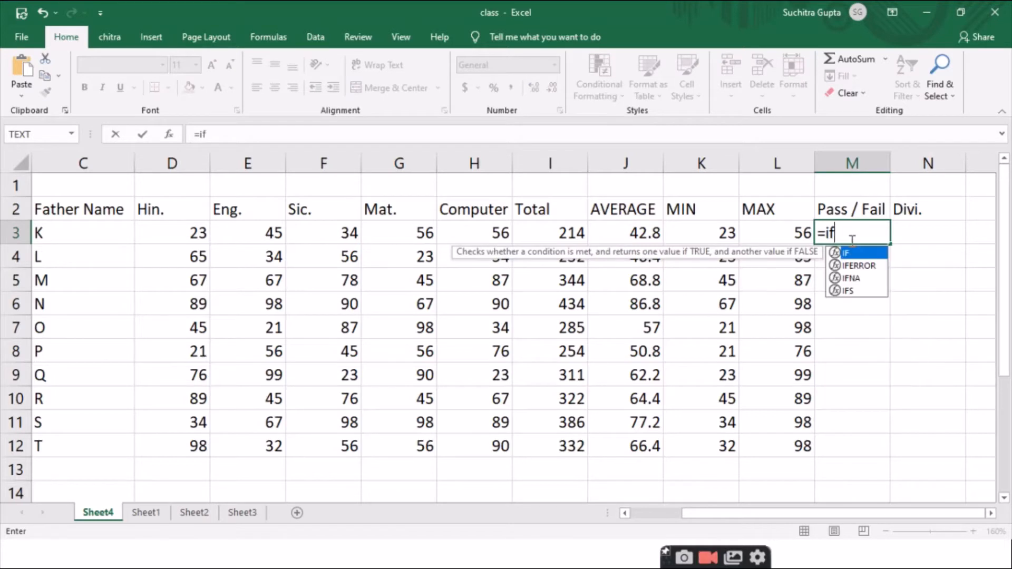
key(Tab)
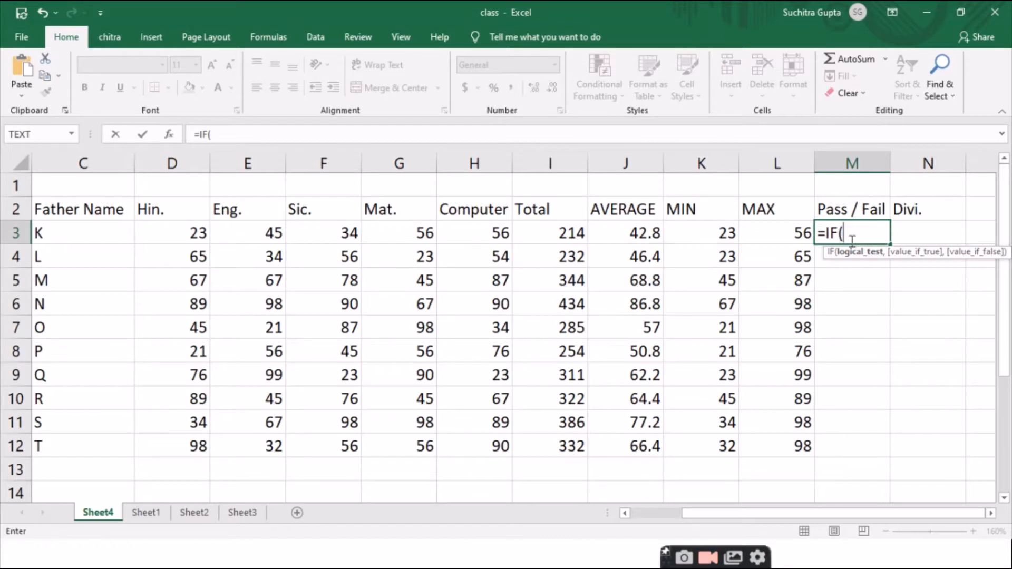
key(Left)
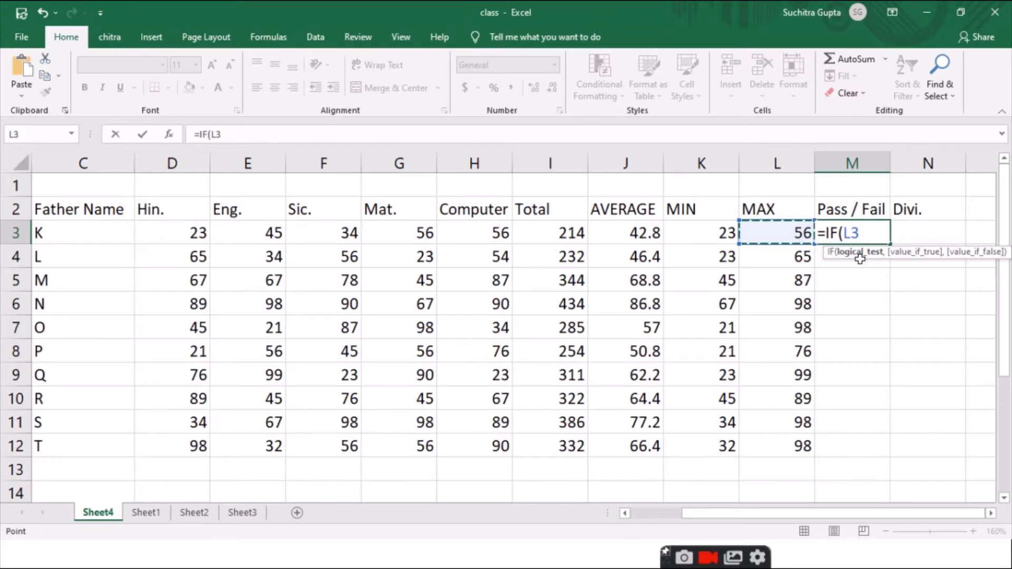
key(super)
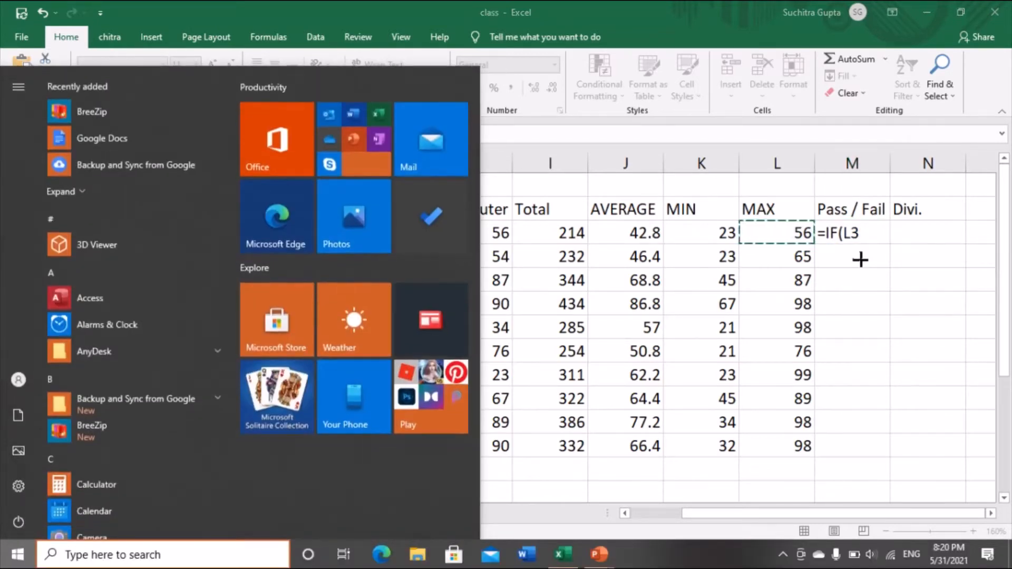
key(super)
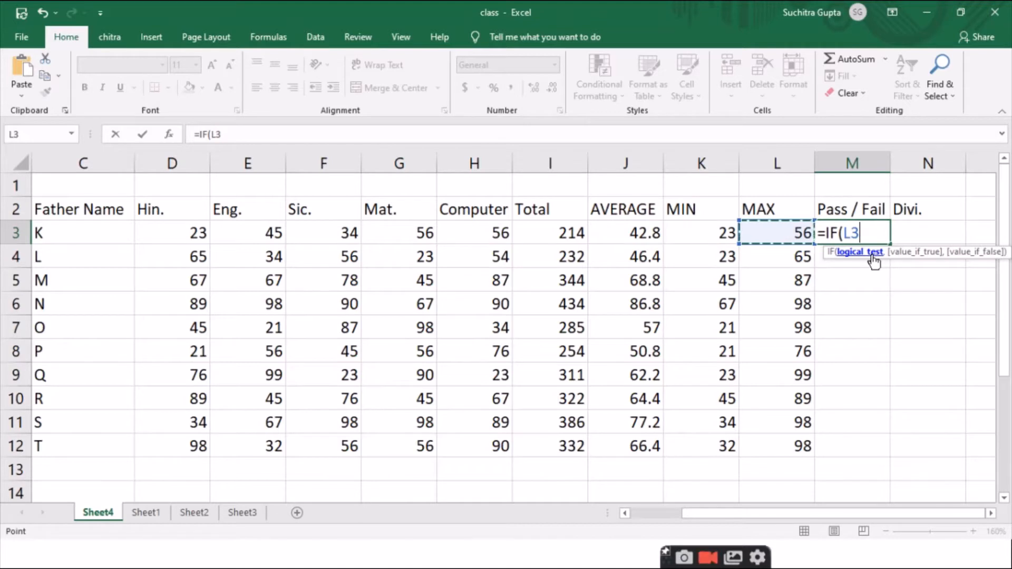
key(Left)
key(Left)
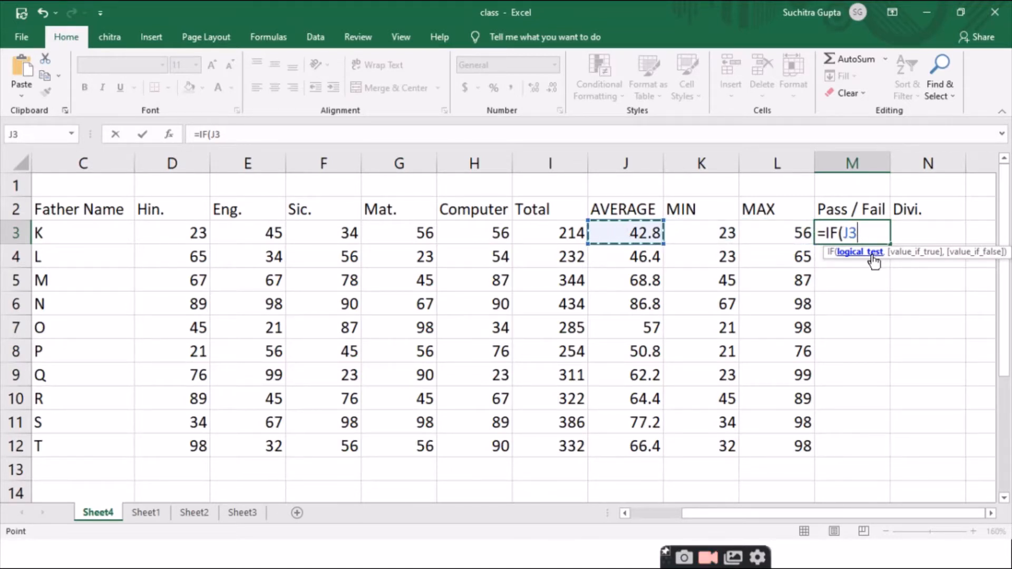
text(=)
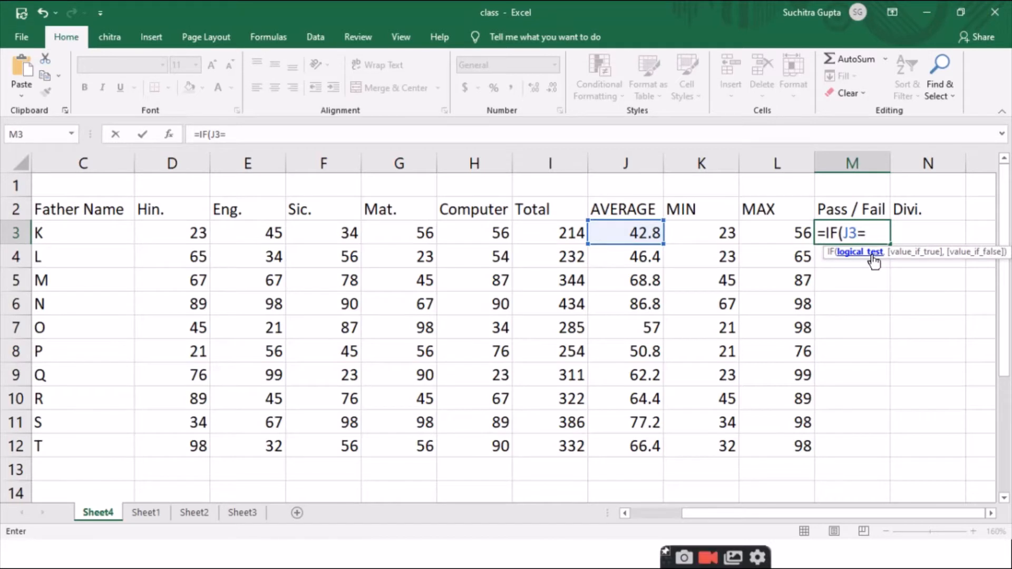
text(>36,)
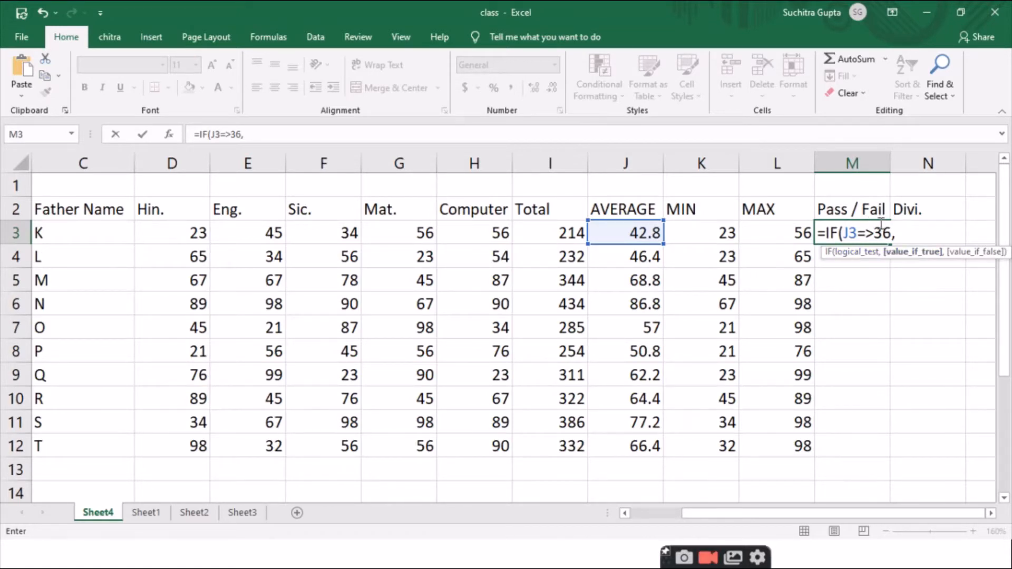
Complete the M3 formula with "Pass" if true and "Fail" if false, accepting the operator correction to >=
key(Left)
key(Left)
key(Left)
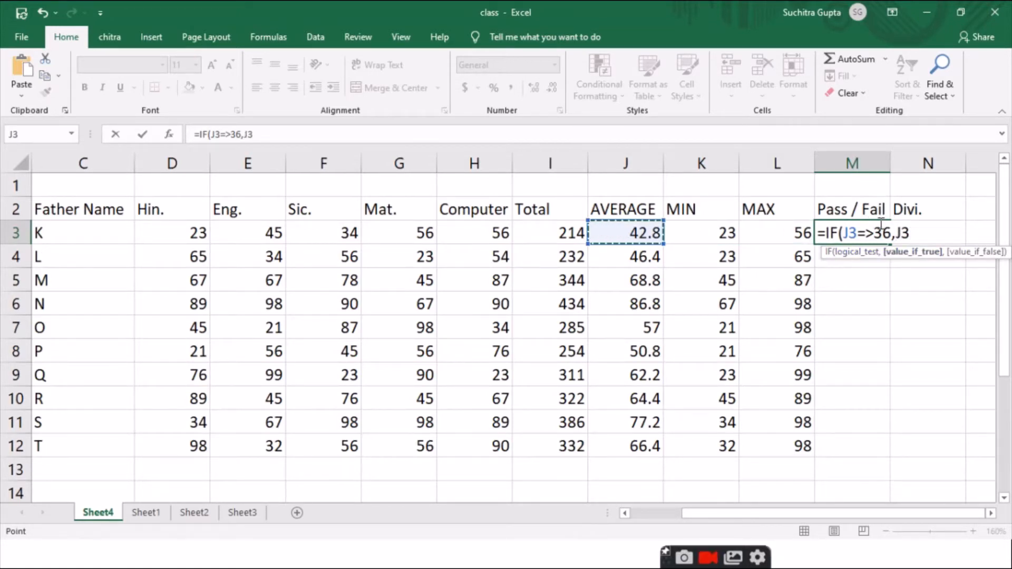
key(BackSpace)
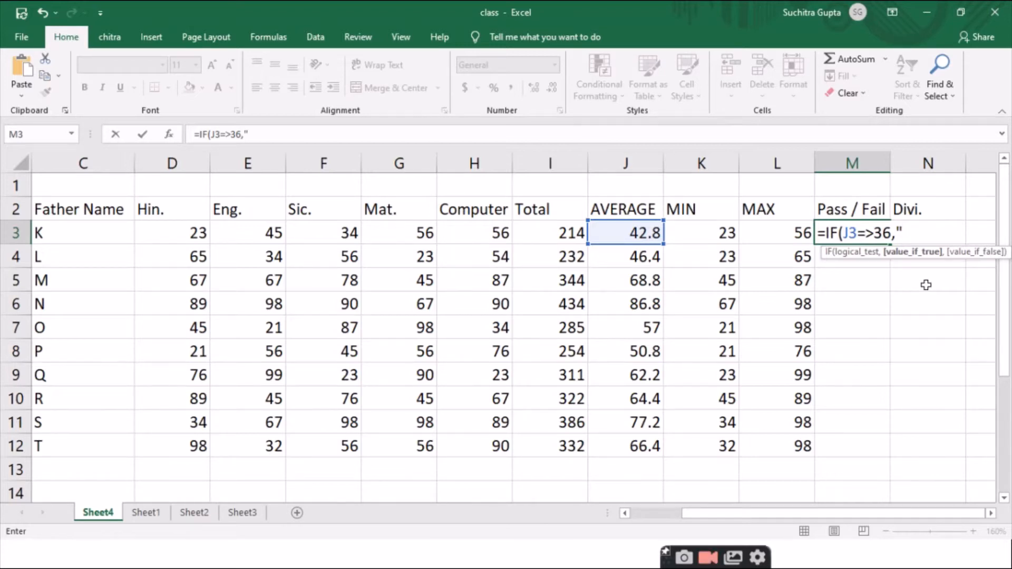
text(Pass)
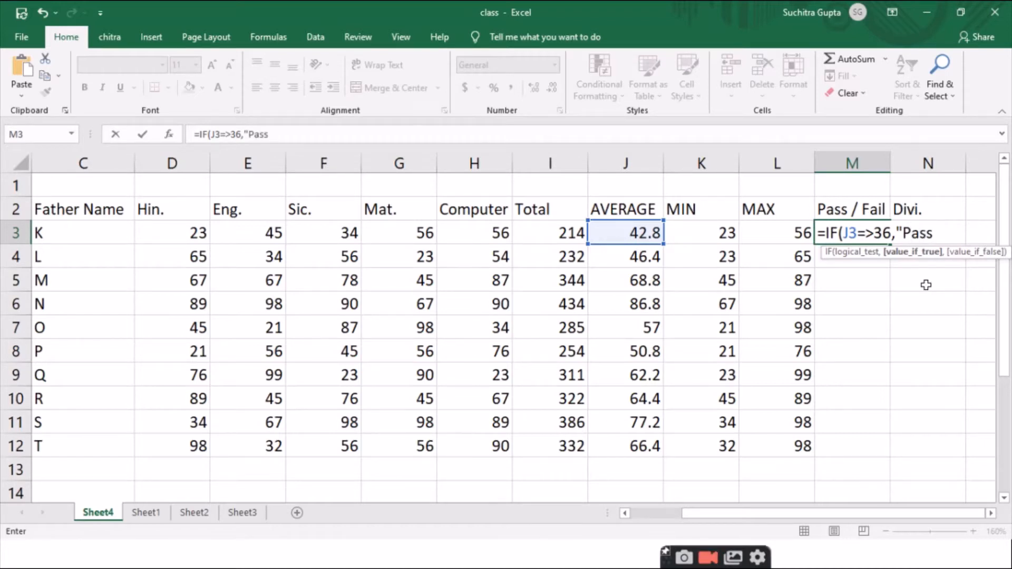
text(",)
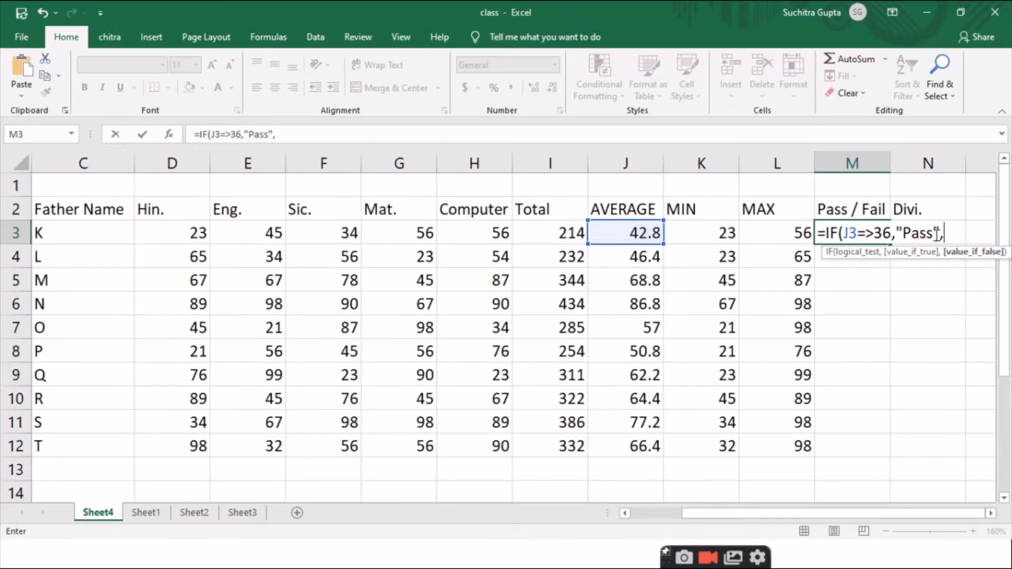
text("Fail")
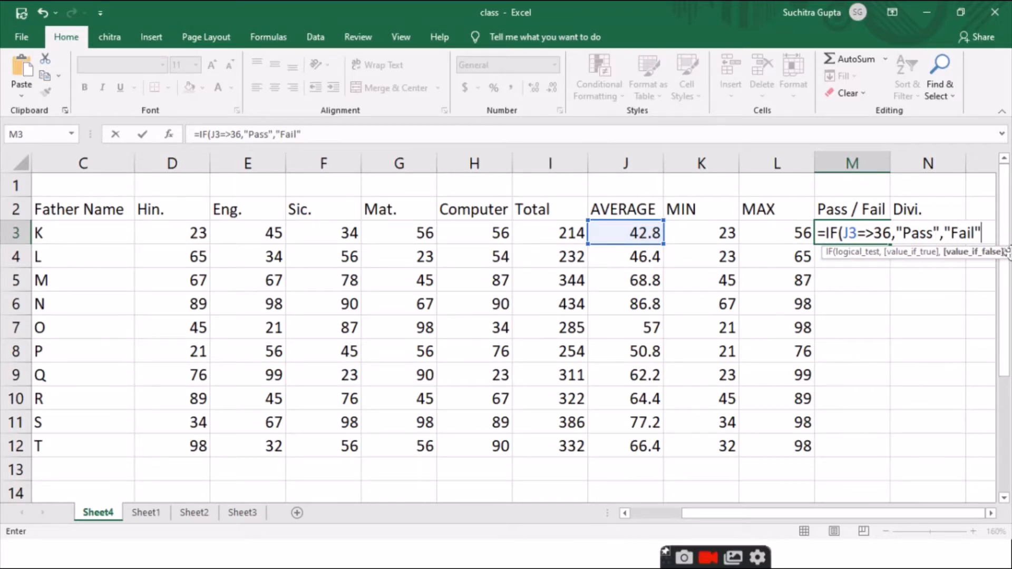
text())
key(Return)
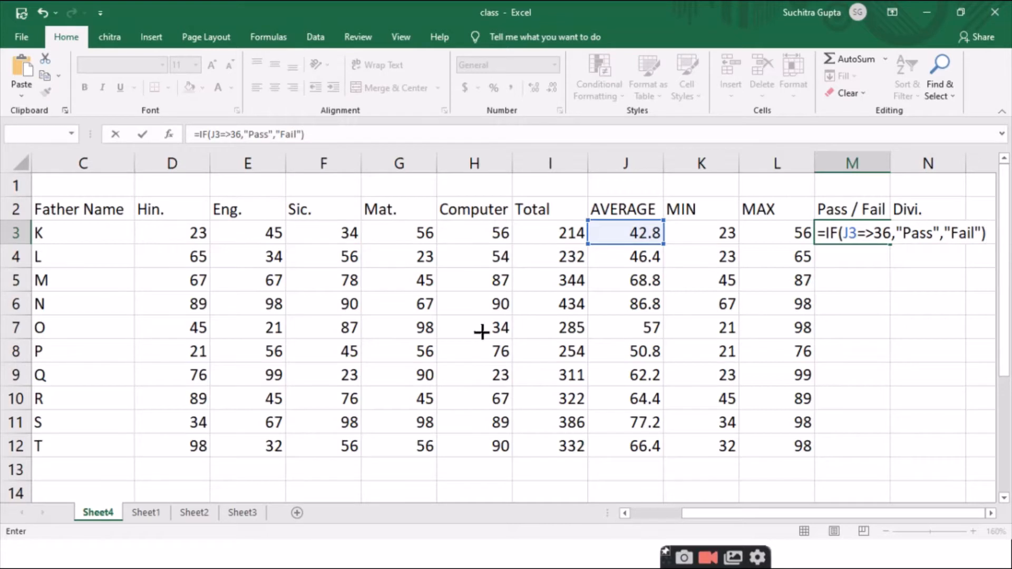
click(482, 332)
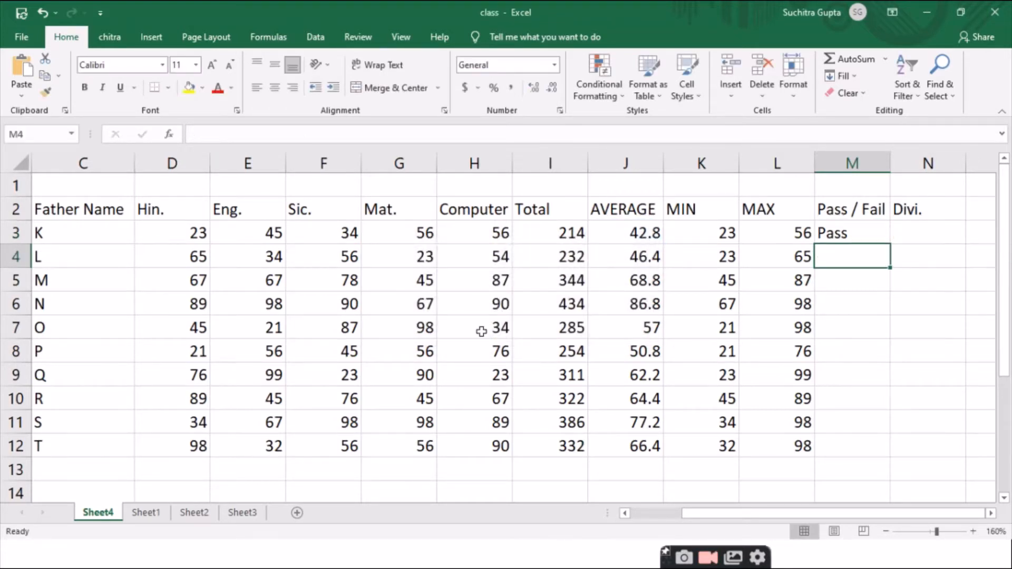
Compare the Pass / Fail formula in M3 with the average in J3 that it tests
key(Up)
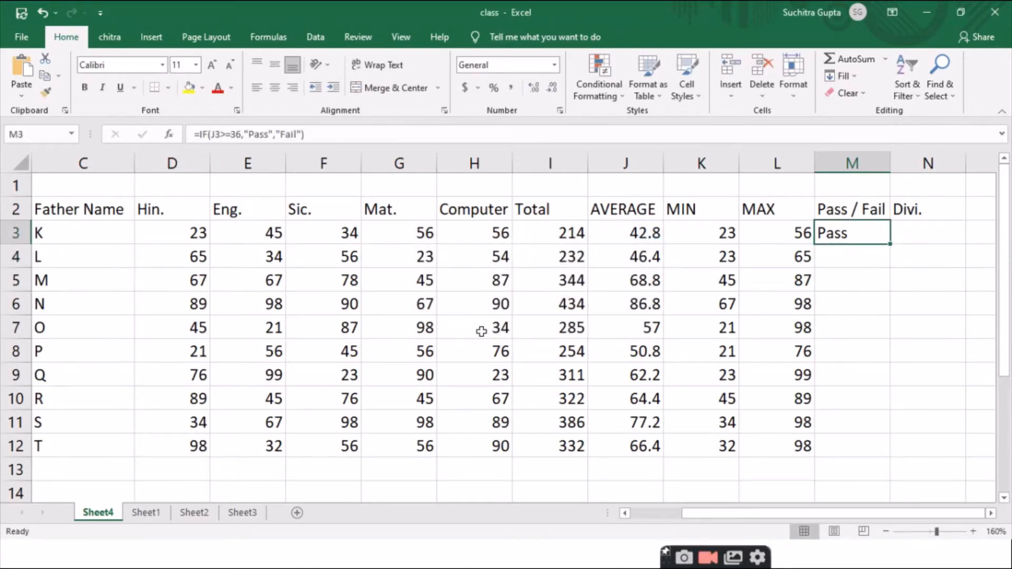
key(Left)
key(Left)
key(Left)
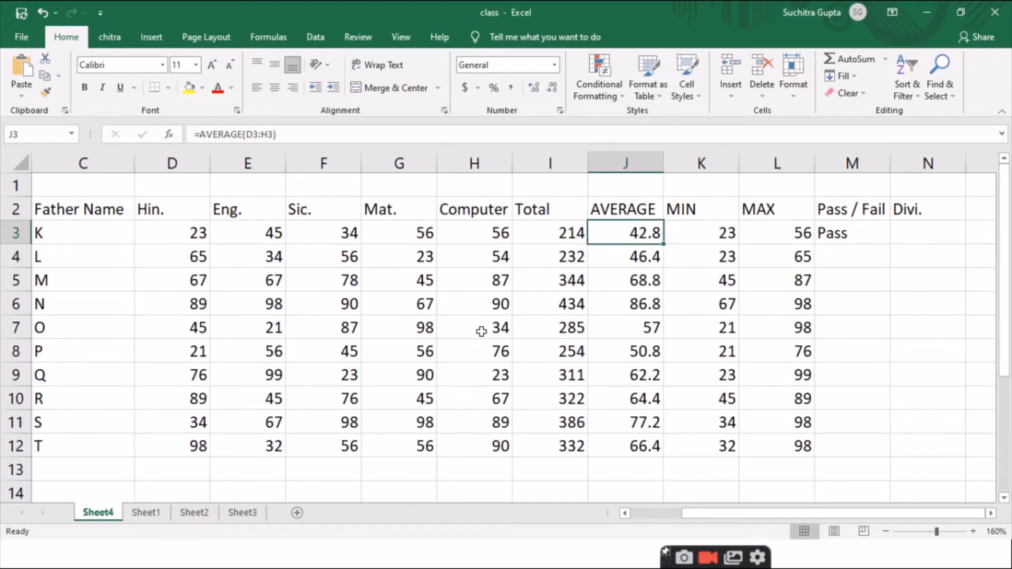
key(Right)
key(Right)
key(Right)
key(Left)
key(Left)
key(Left)
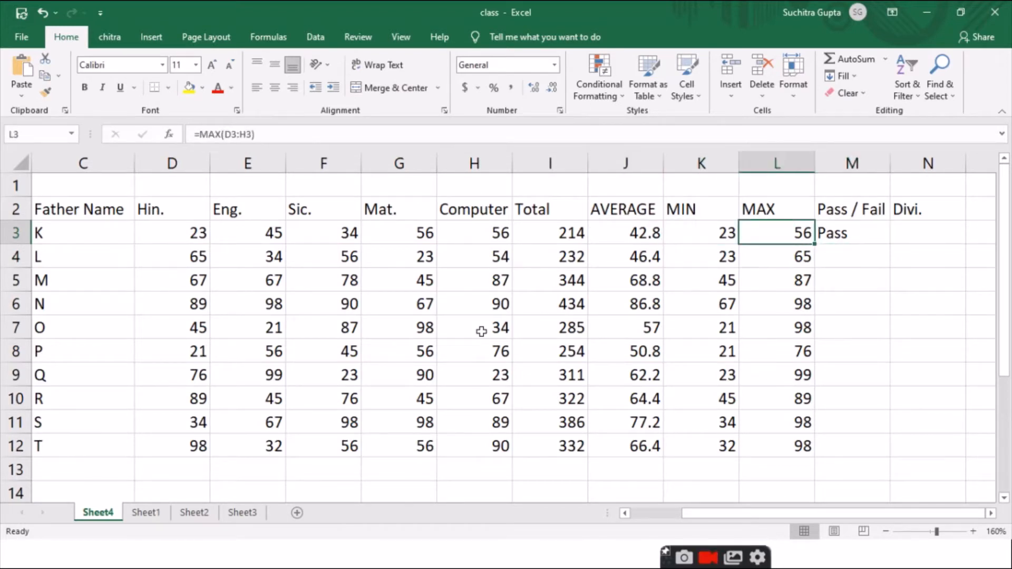
Enter row 3 marks of 12 for Hin., 45 for Eng. and 12 for Sic
key(Left)
key(Left)
key(Left)
key(Left)
key(Left)
key(Left)
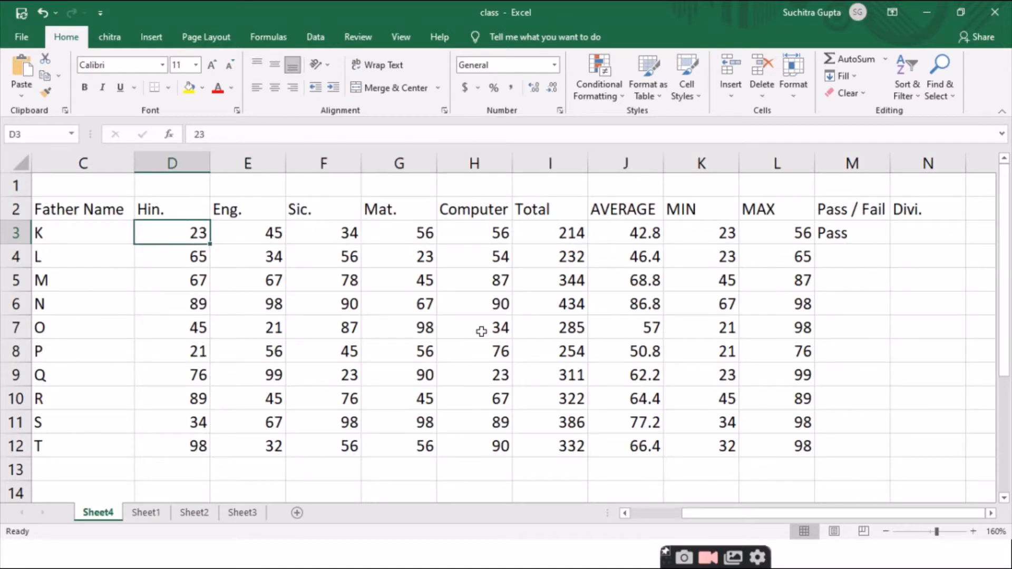
text(12)
key(Tab)
text(45)
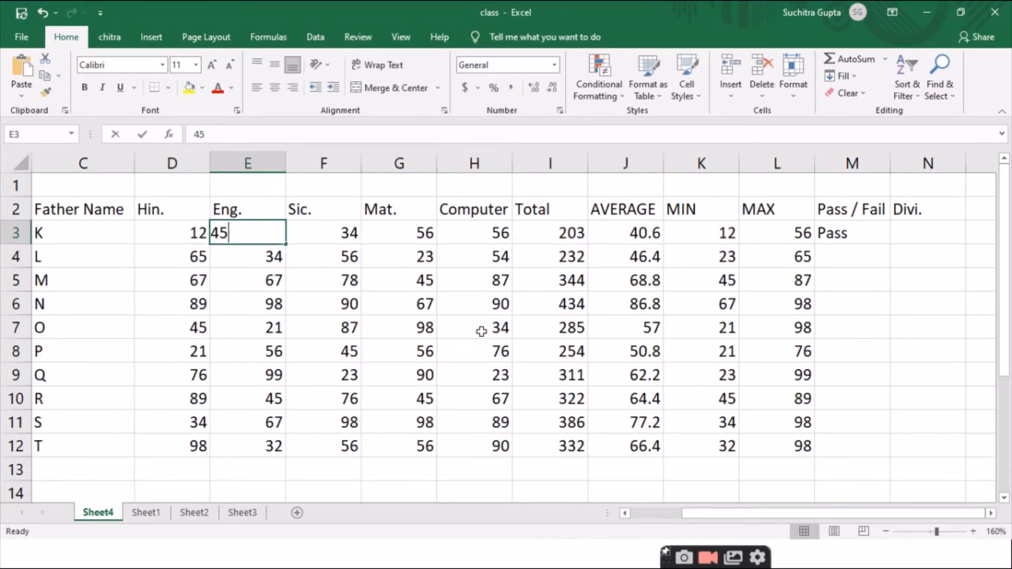
key(Tab)
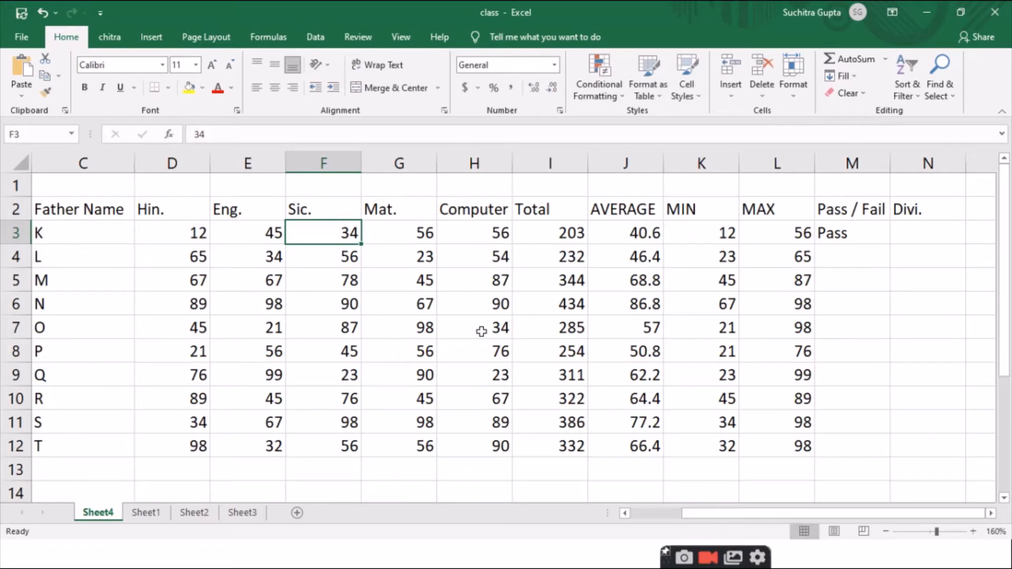
text(12)
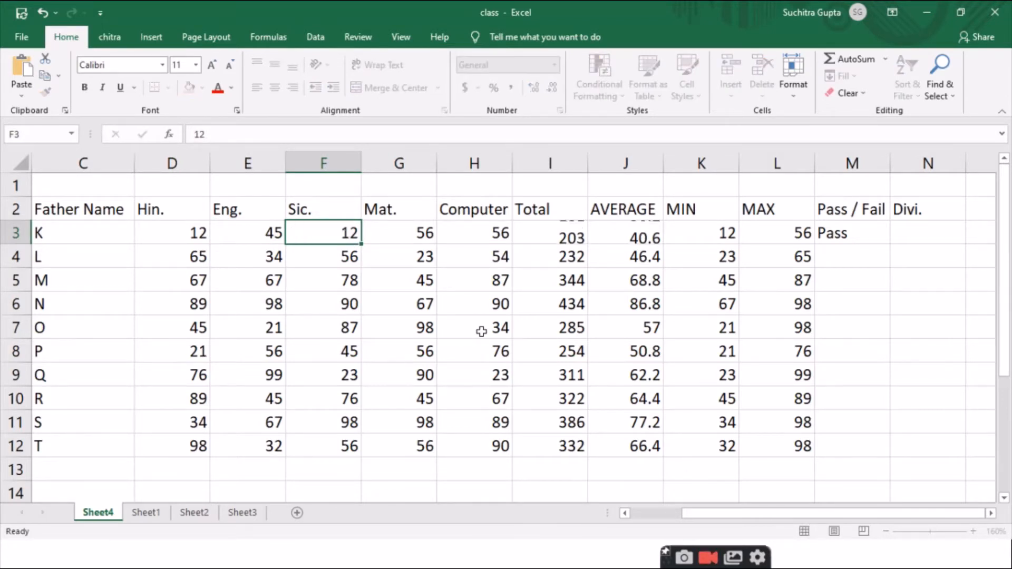
Check the recalculated average in J3 and the Pass / Fail result in M3
key(Tab)
key(Tab)
key(Tab)
key(Tab)
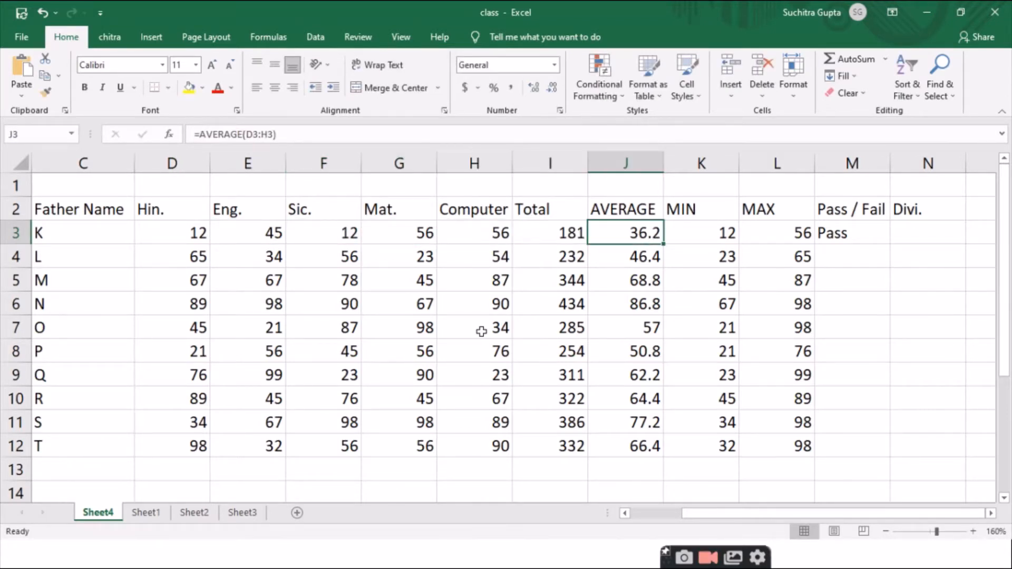
key(Tab)
key(Tab)
key(Tab)
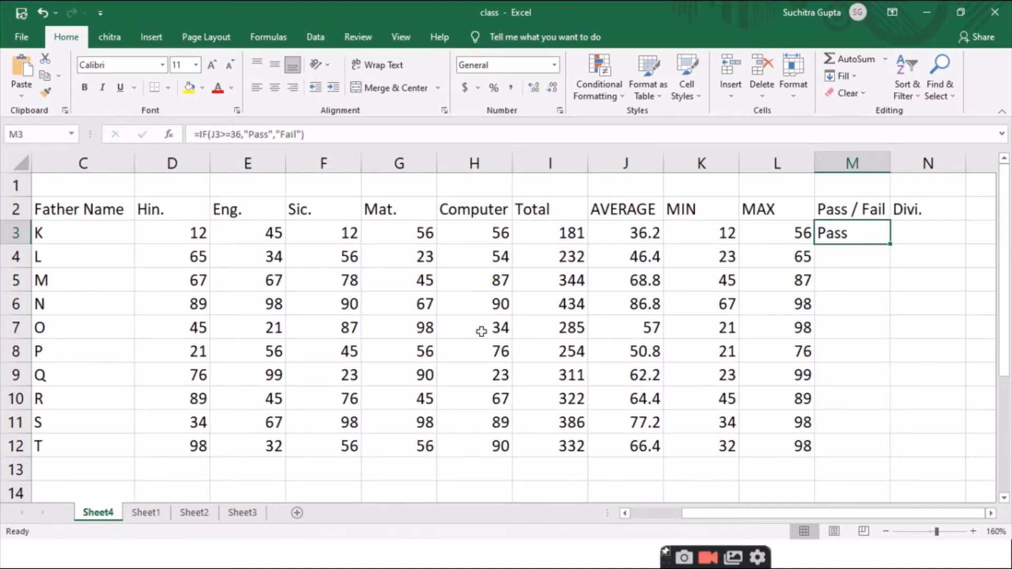
Set the Mat. mark in G3 to 13 and check row 3's average and Pass / Fail result
key(Left)
key(Left)
key(Left)
key(Left)
key(Left)
key(Left)
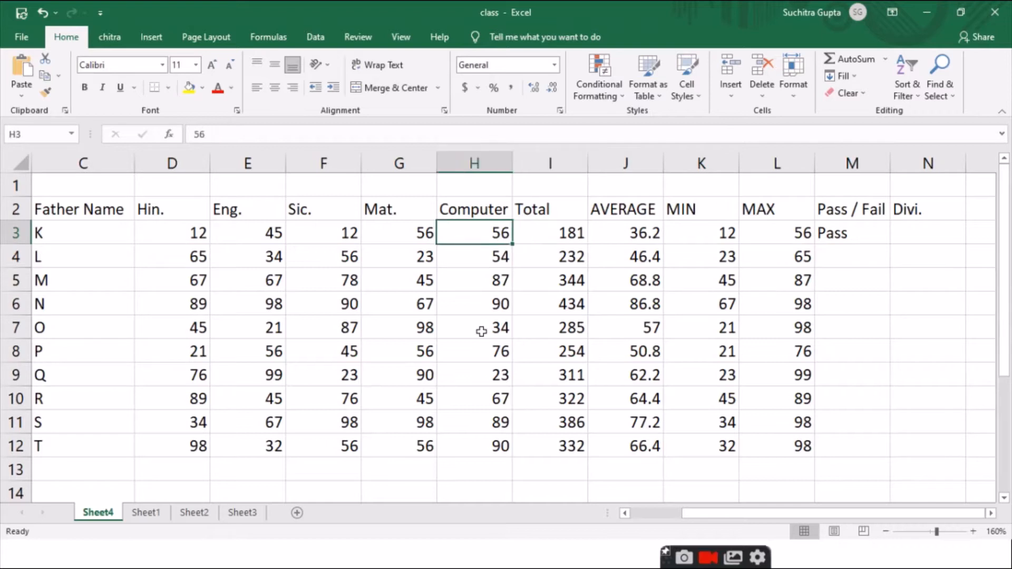
text(13)
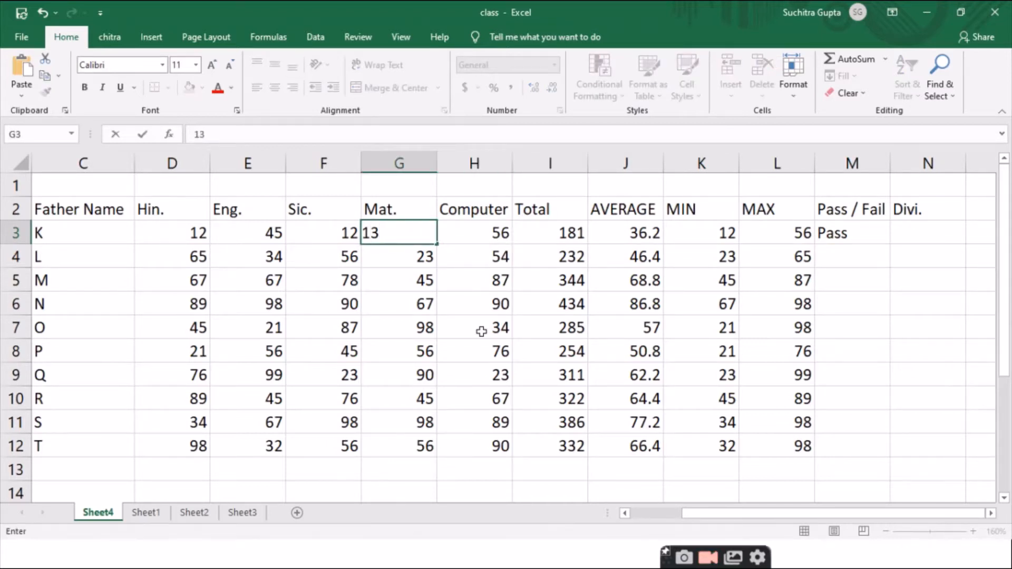
key(Tab)
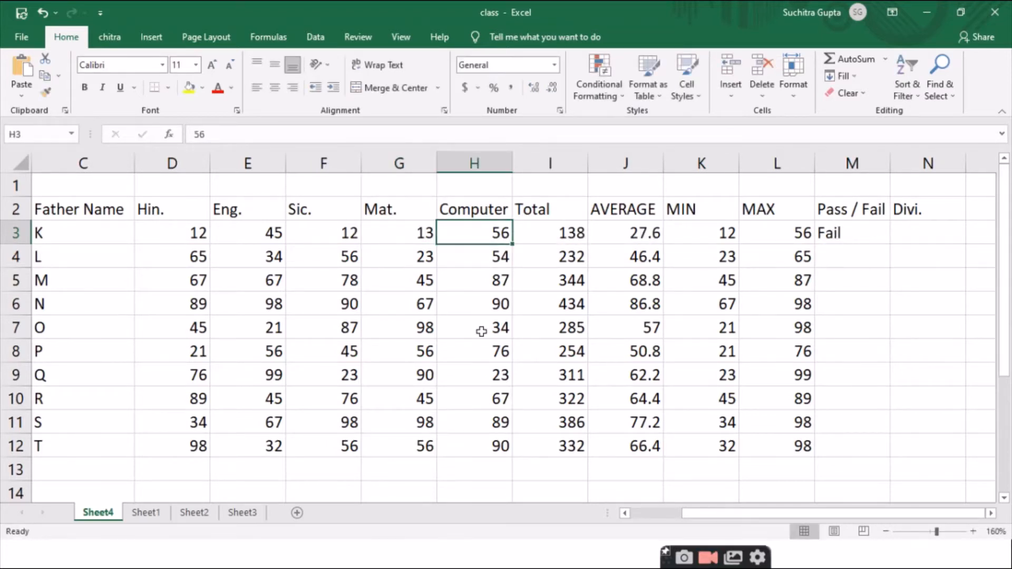
key(Right)
key(Right)
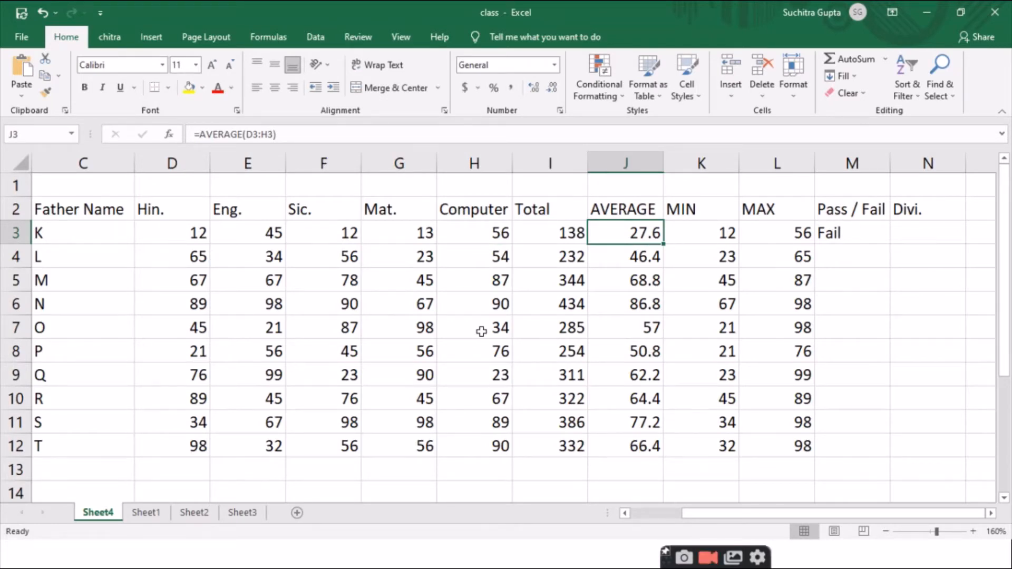
key(Right)
key(Right)
key(Right)
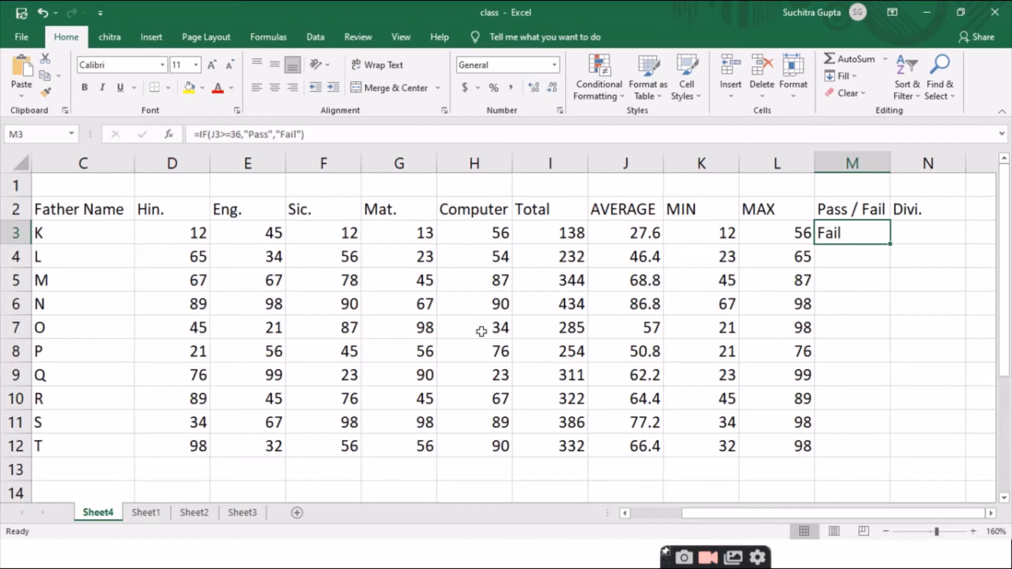
Enter the formula =IF(J4>=36,"pass","fail") in M4 to test row 4's average against the pass mark
key(Down)
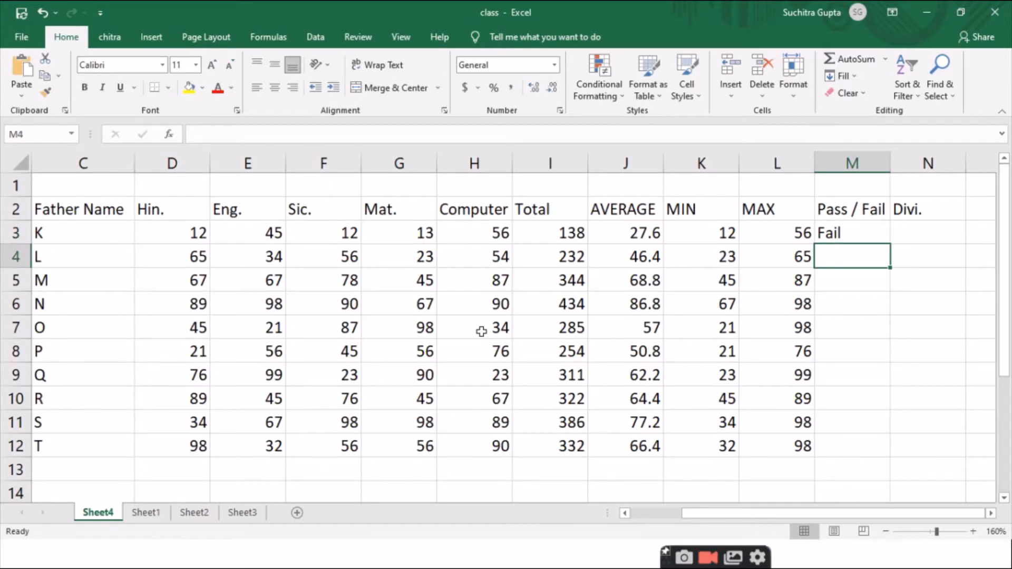
text(=i)
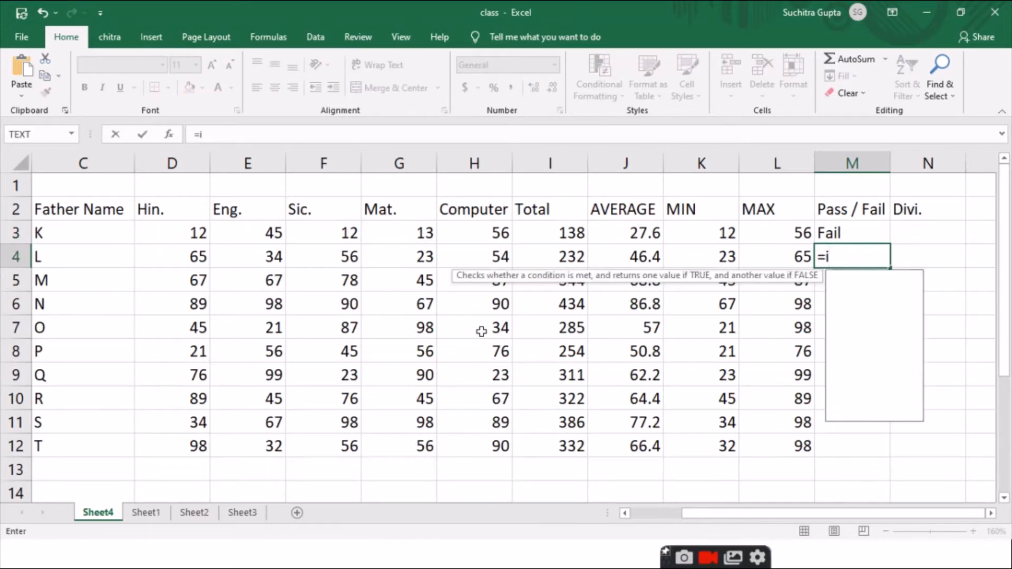
text(f)
key(Tab)
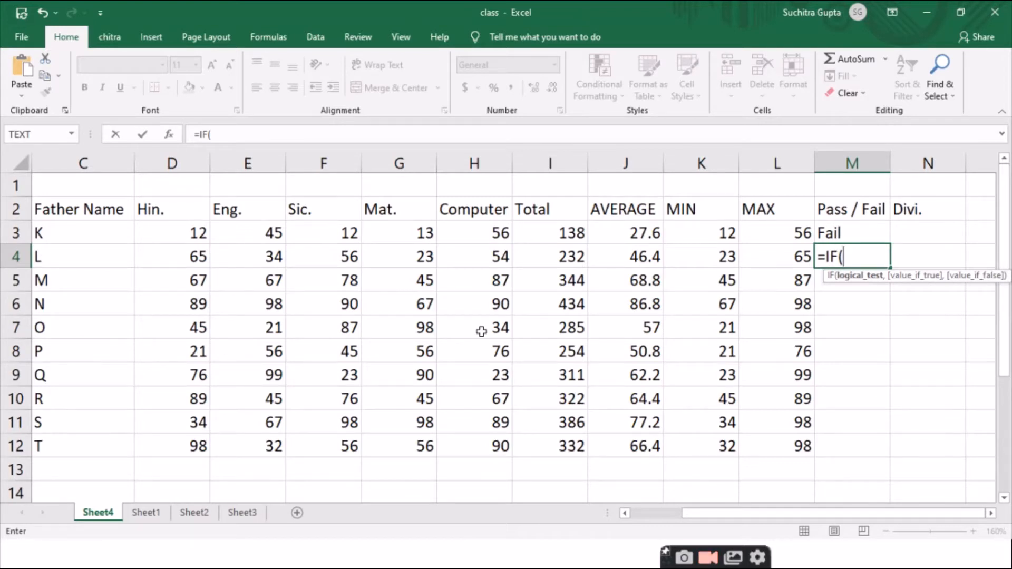
key(Left)
key(Left)
key(Left)
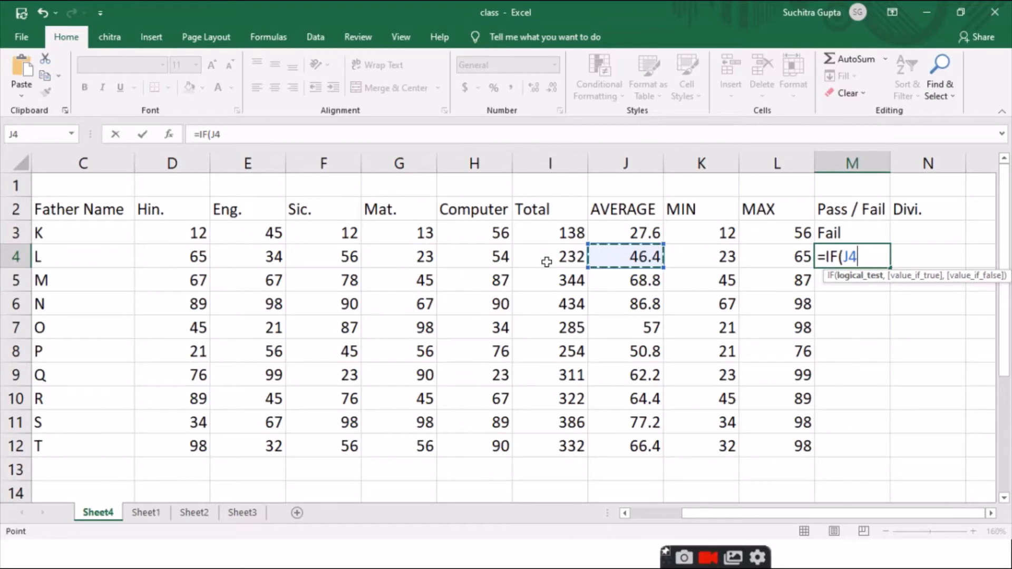
text(>)
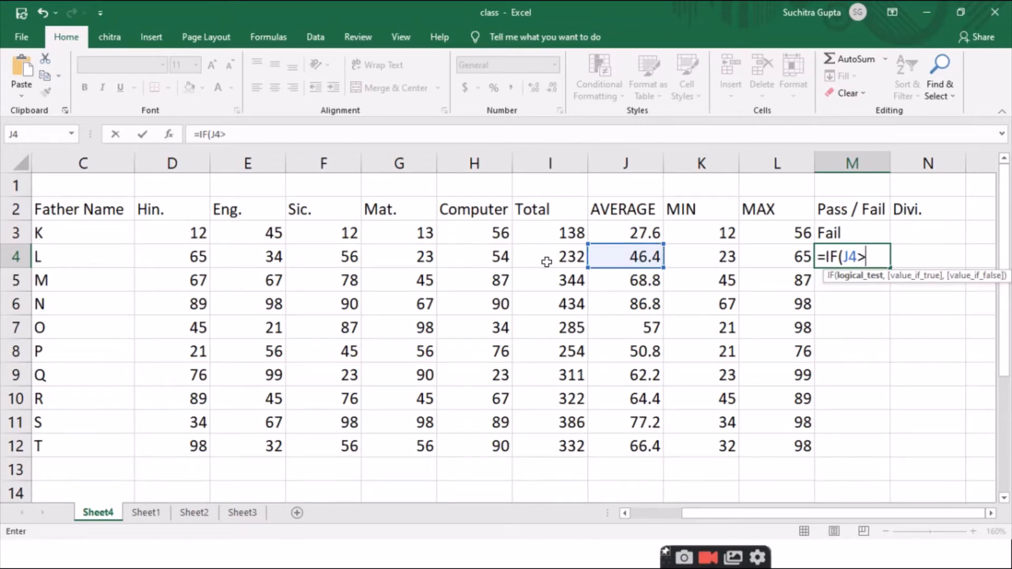
text(=)
text(3)
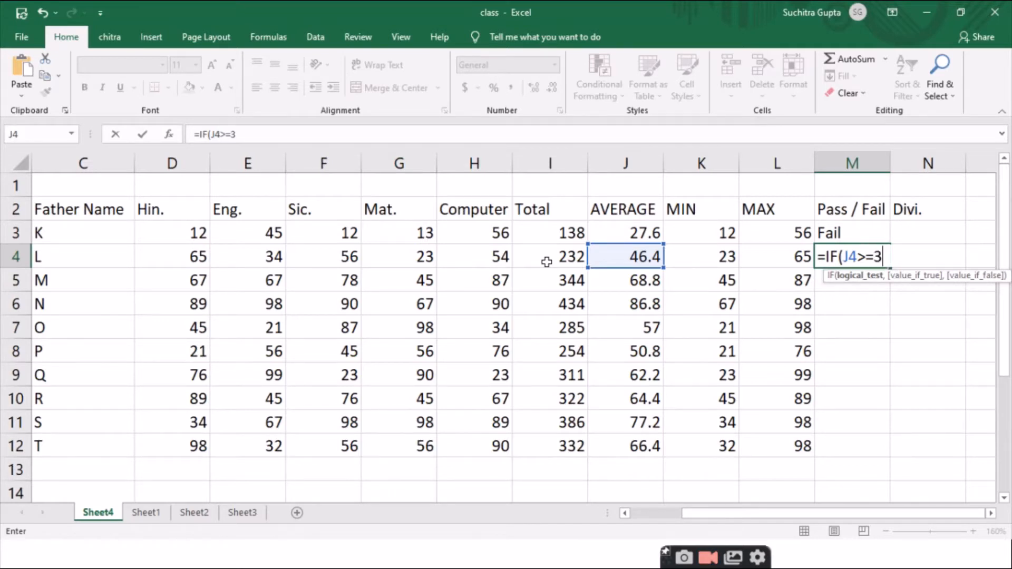
text(6,)
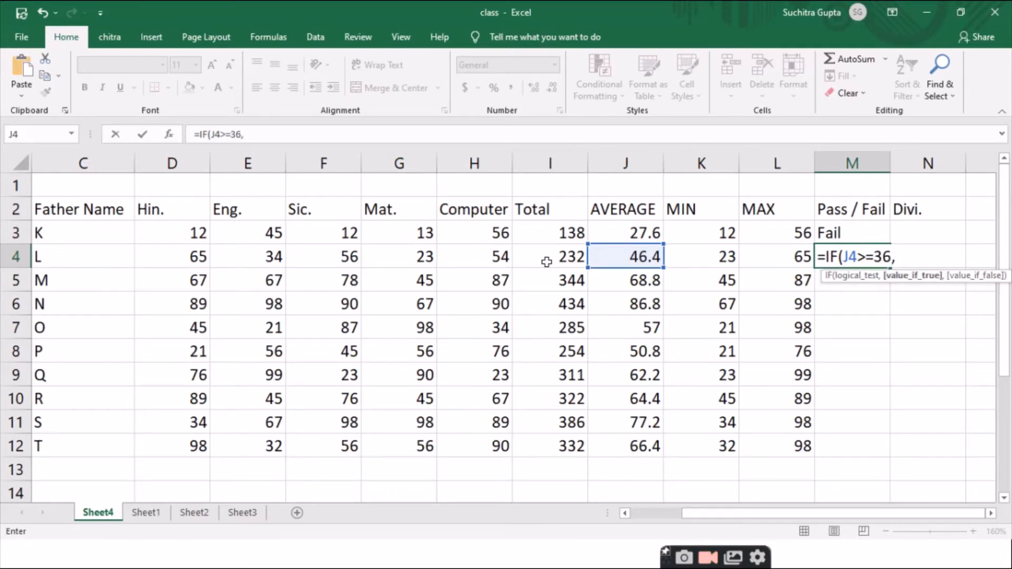
text("pass",)
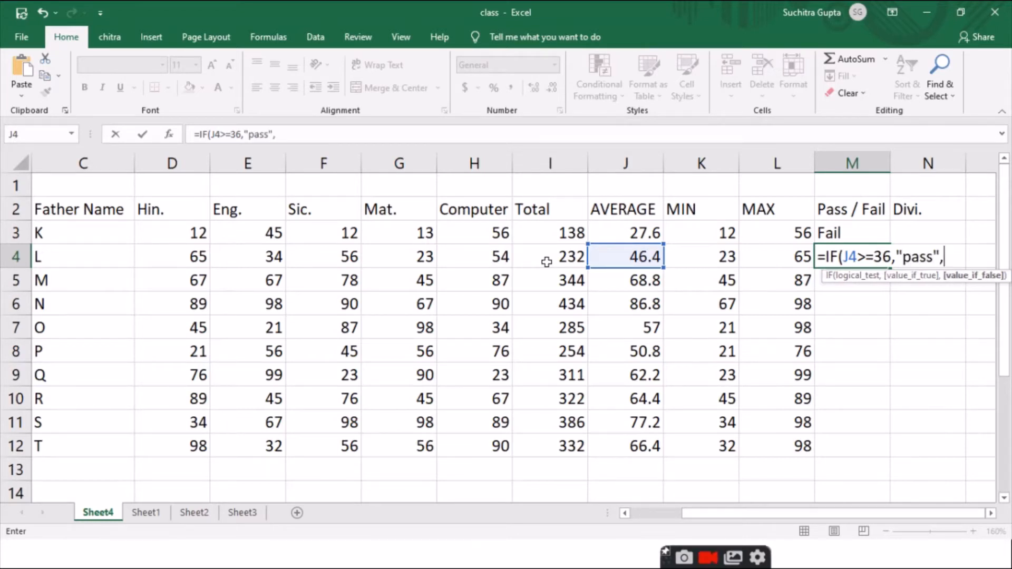
text("fail")
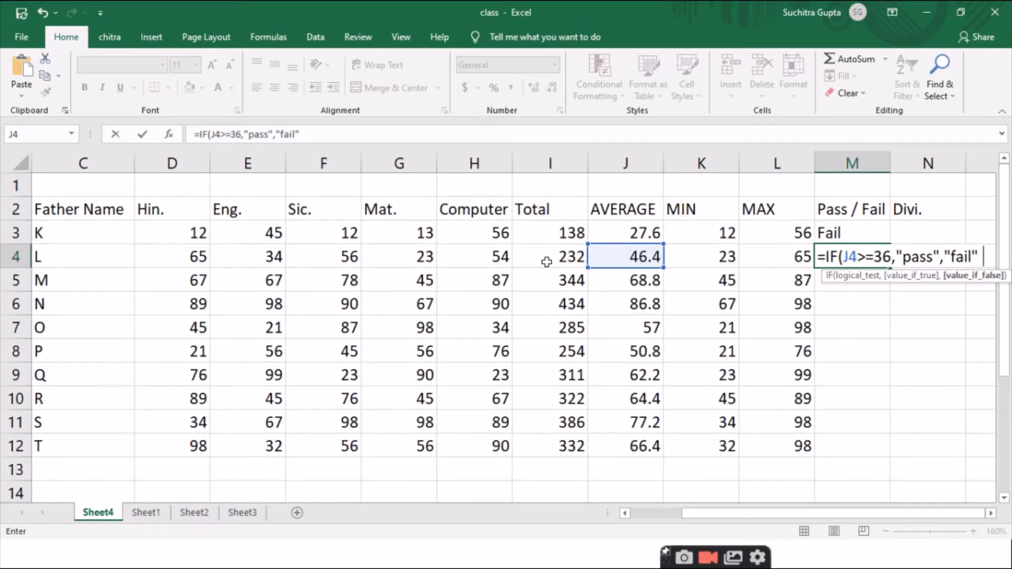
text())
key(Return)
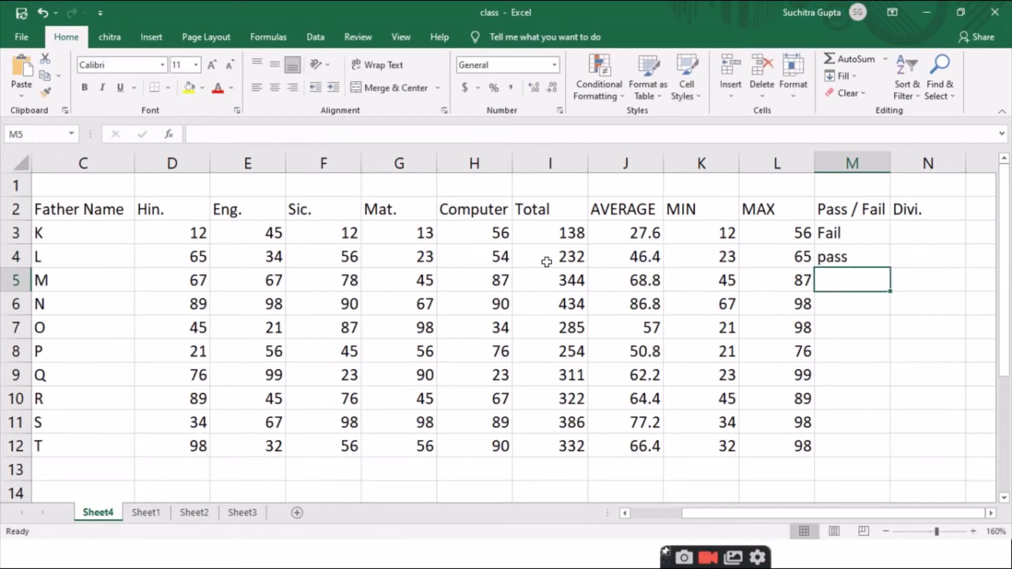
Fill the Pass / Fail formula from M4 down through M12
key(Up)
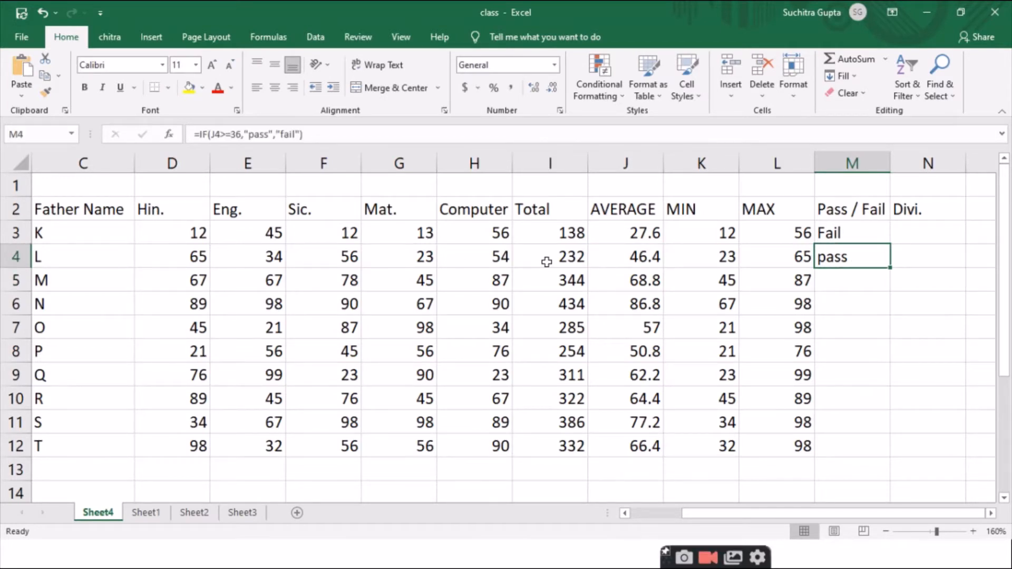
key(shift+Down)
key(shift+Down)
key(shift+Down)
key(shift+Down)
key(shift+Down)
key(shift+Down)
key(shift+Down)
key(shift+Down)
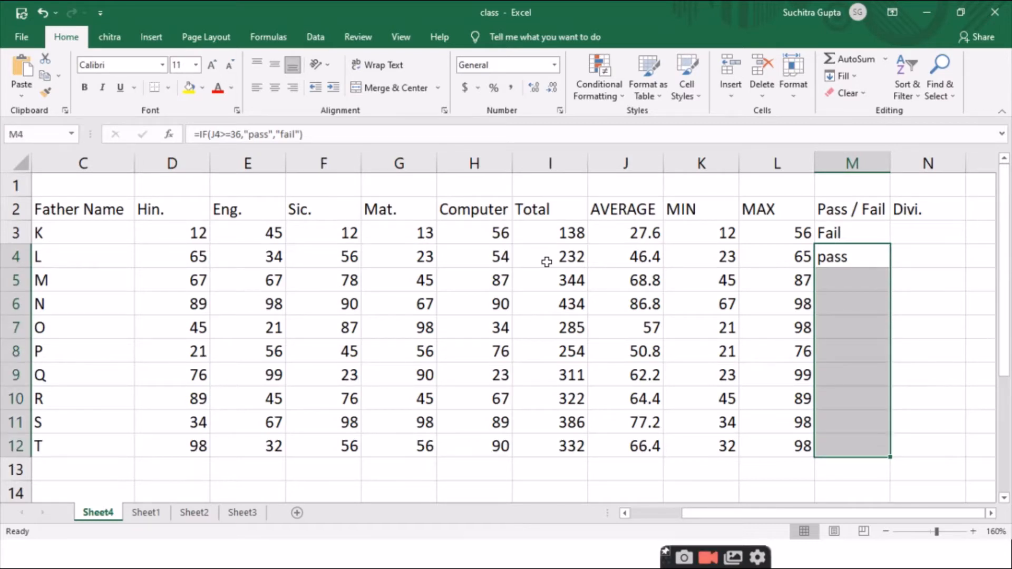
key(ctrl+d)
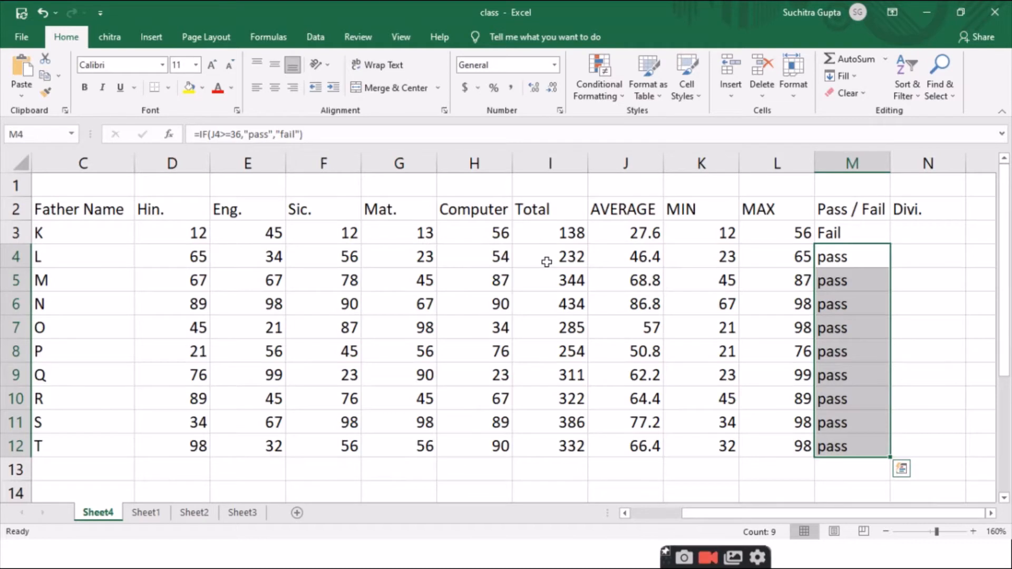
Set the Hin. marks to 12 in D7 and 34 in D9
key(Left)
key(Left)
key(Left)
key(Left)
key(Left)
key(Left)
key(Left)
key(Left)
key(Left)
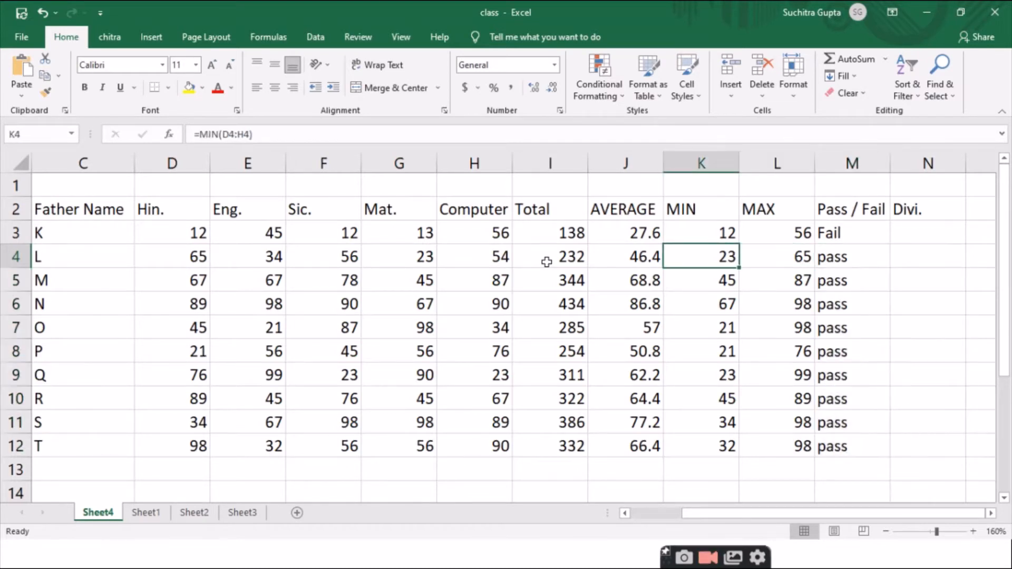
key(Down)
key(Down)
key(Down)
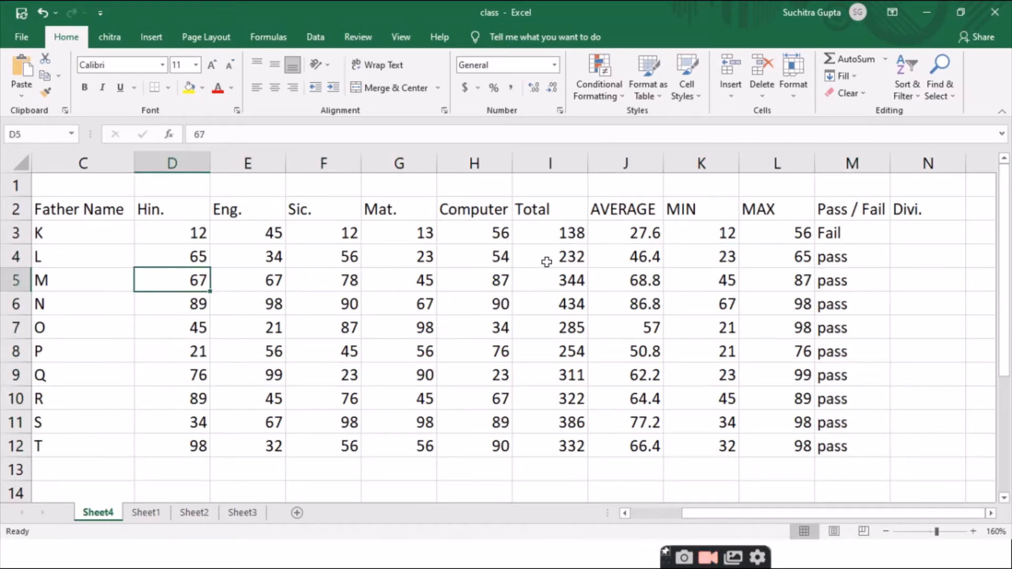
text(12)
key(Return)
key(Down)
text(34)
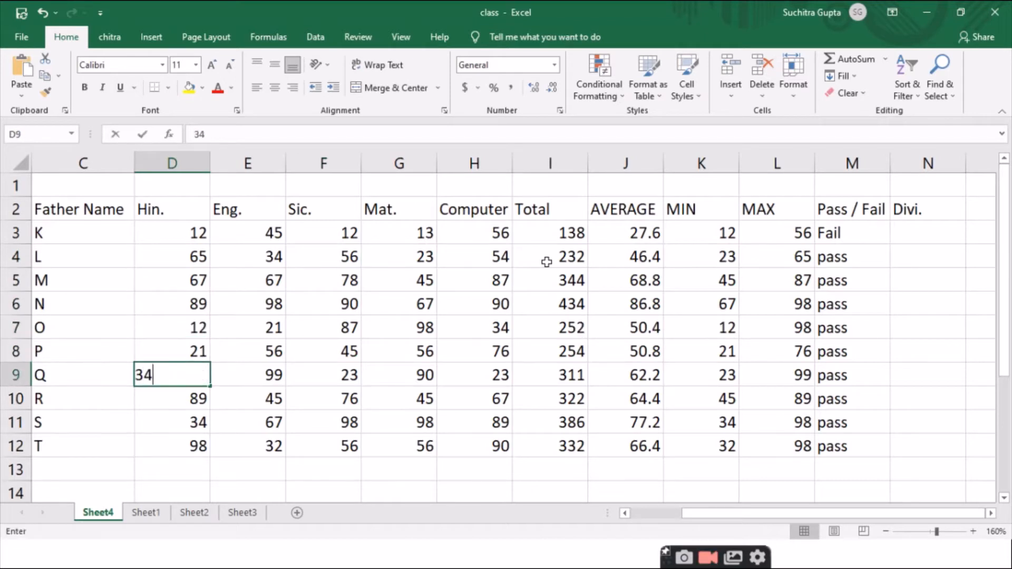
key(Tab)
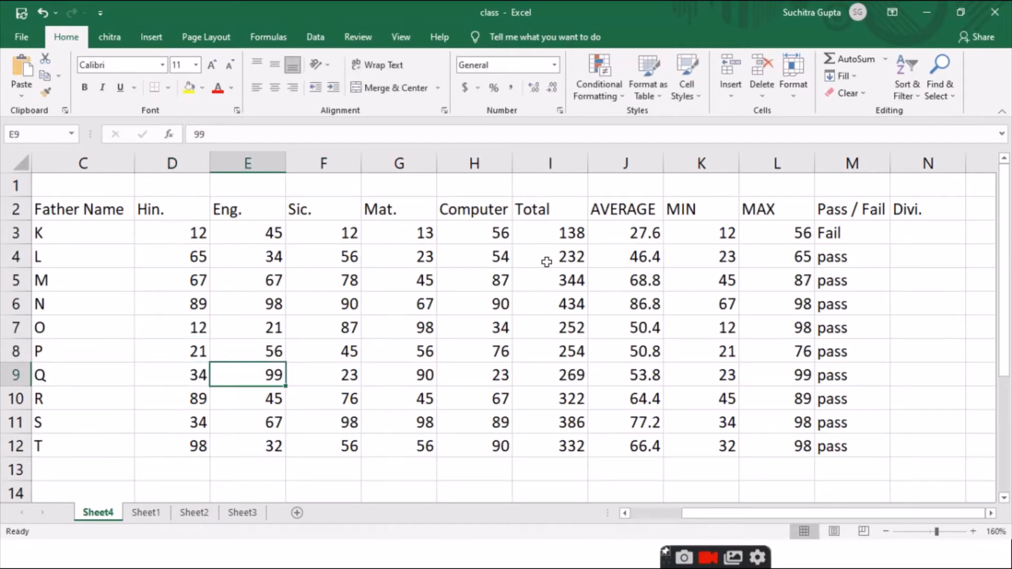
Set E9 to 45, G11 to 23, and the marks in E4, F5, G6, H7, F10, E11 and H12 to 12
text(45)
key(Down)
key(Right)
text(12)
key(Down)
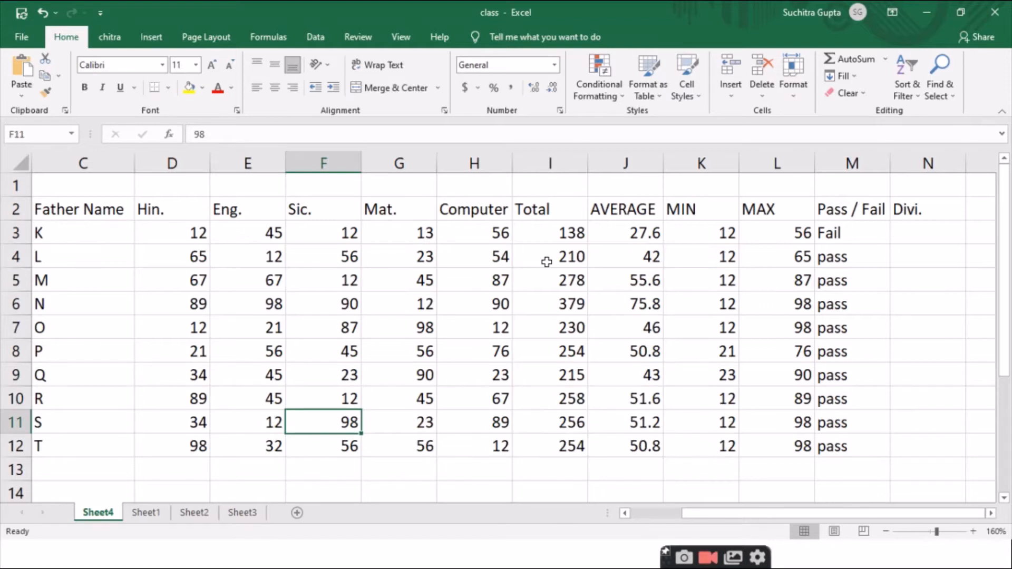
Review the recalculated averages and Pass / Fail results across the student rows
key(Right)
key(Right)
key(Right)
key(Right)
key(Right)
key(Right)
key(Right)
key(Right)
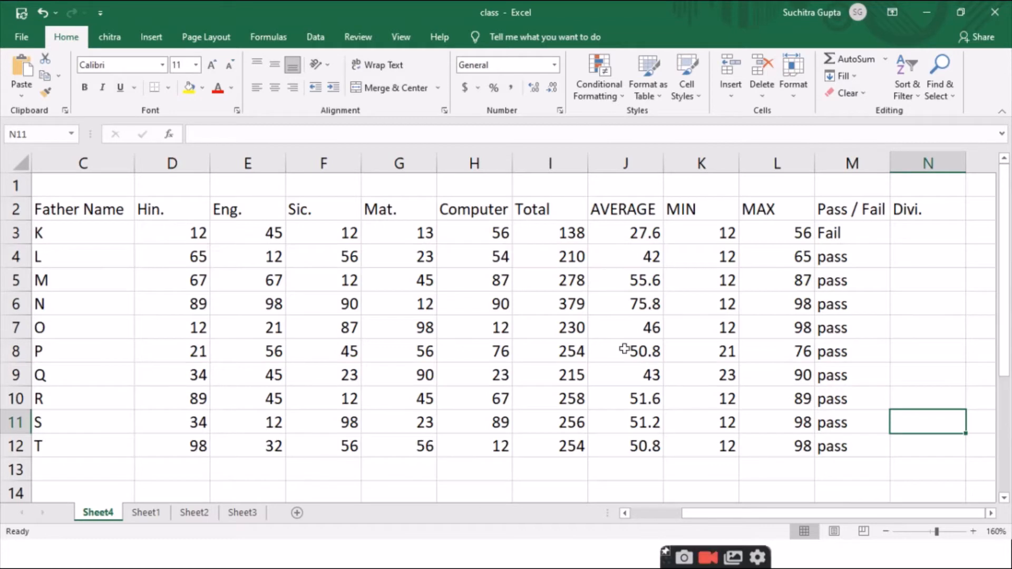
Set row 12's Hin. and Eng. marks to 12 each, and inspect the Pass / Fail formula in M11
click(195, 450)
text(12)
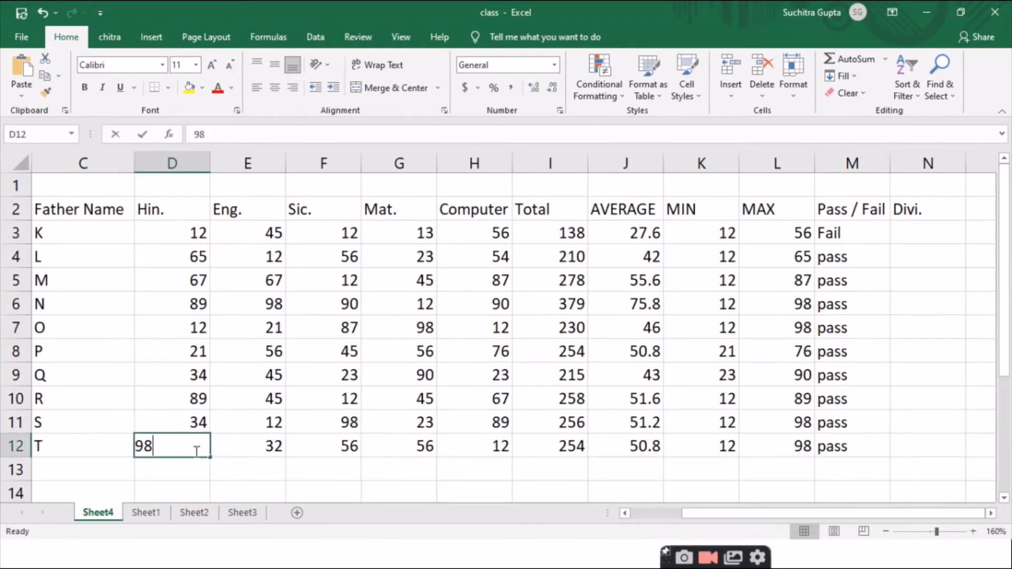
key(Tab)
text(12)
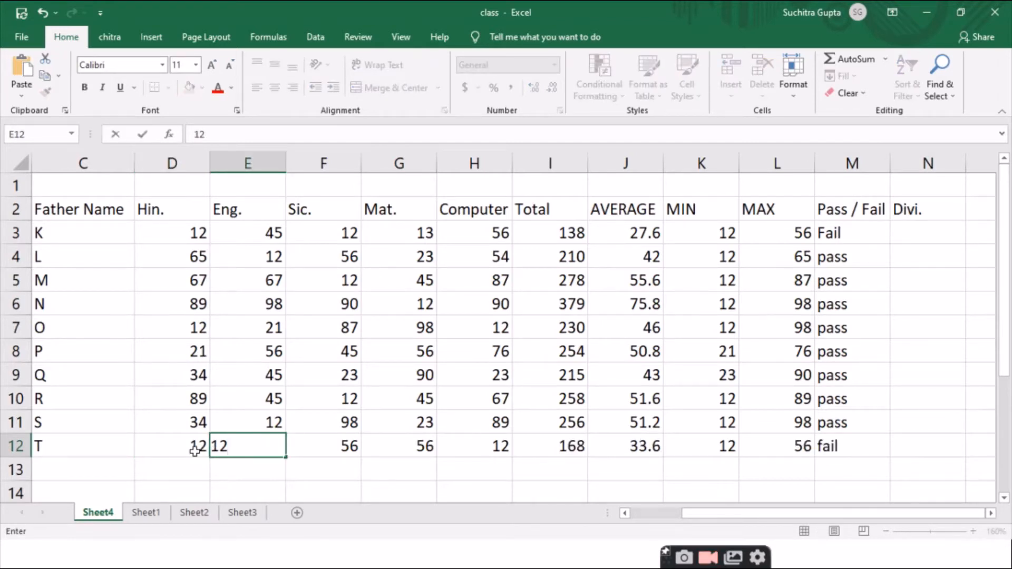
key(Tab)
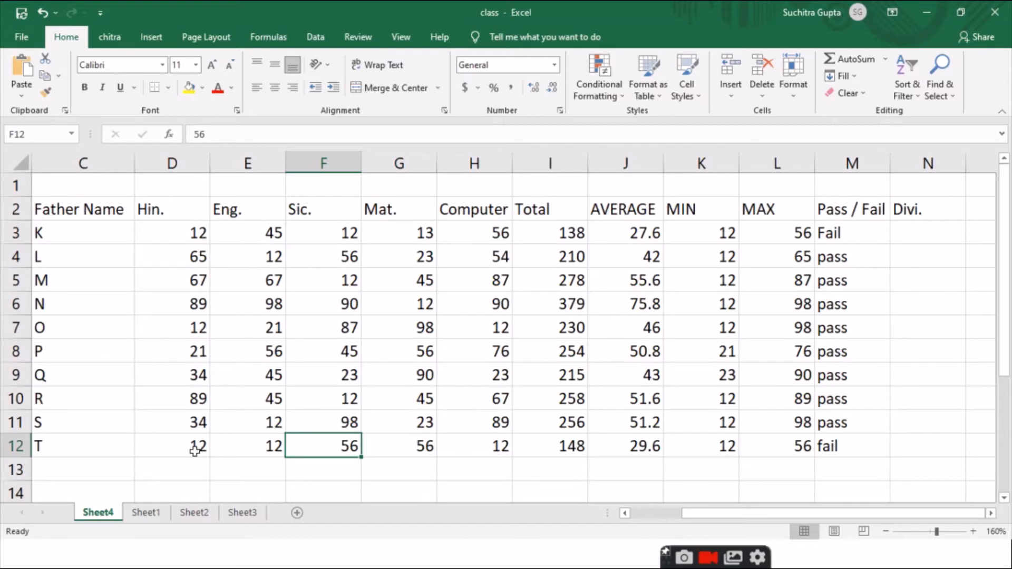
click(833, 413)
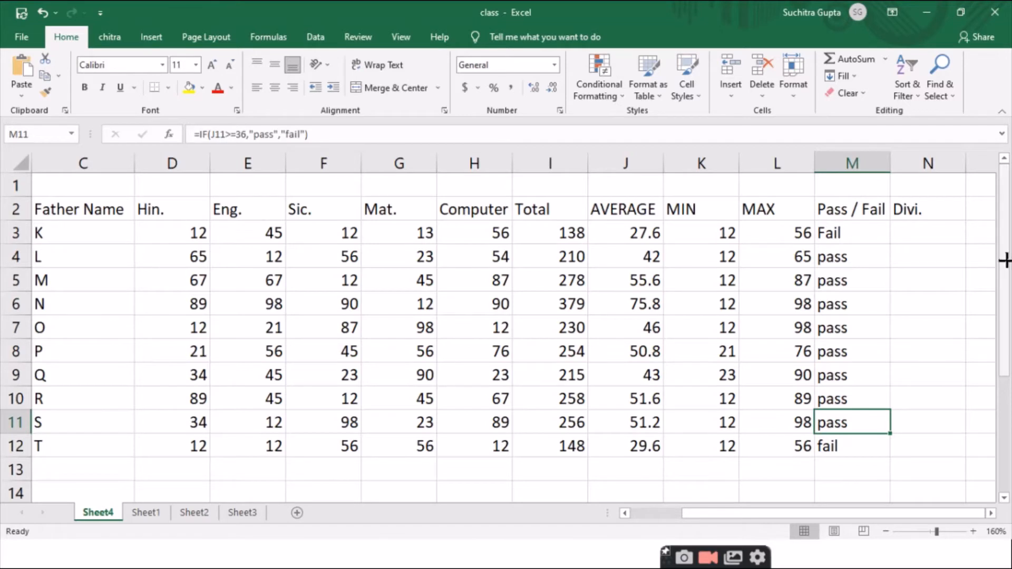
Enter the division label 1st in K14 below the marks table
drag(1005, 260, 1000, 283)
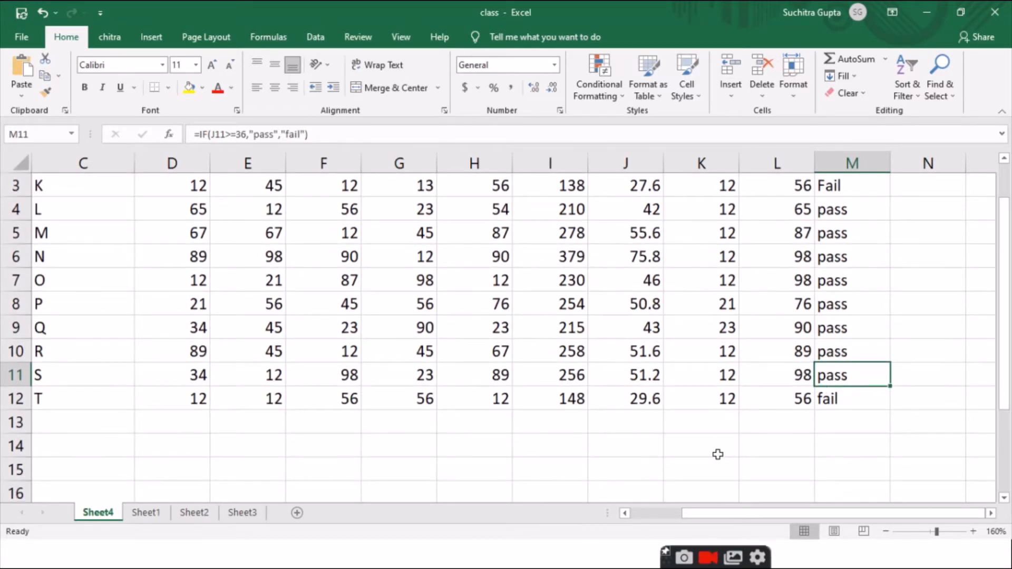
click(718, 454)
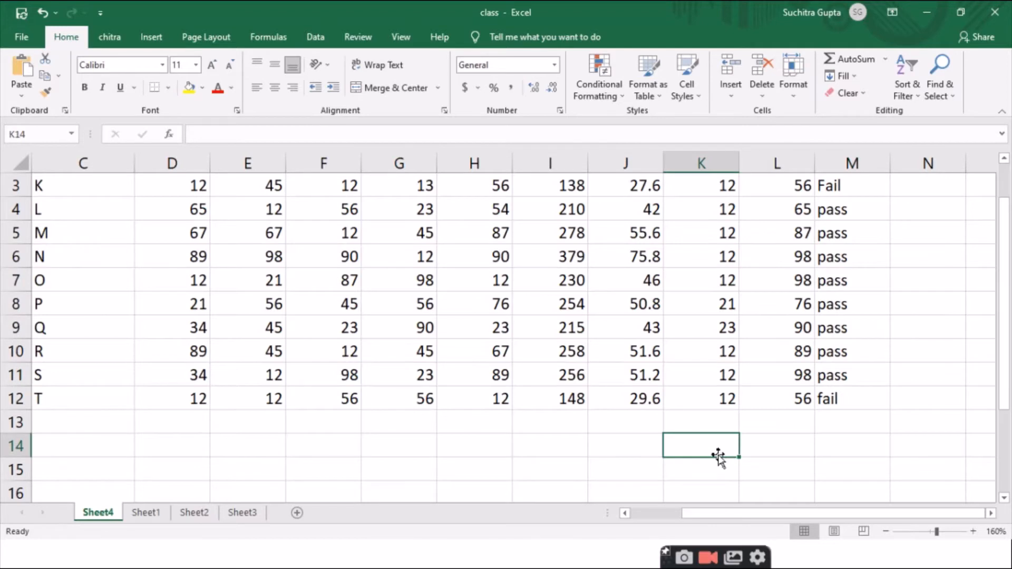
text(!st)
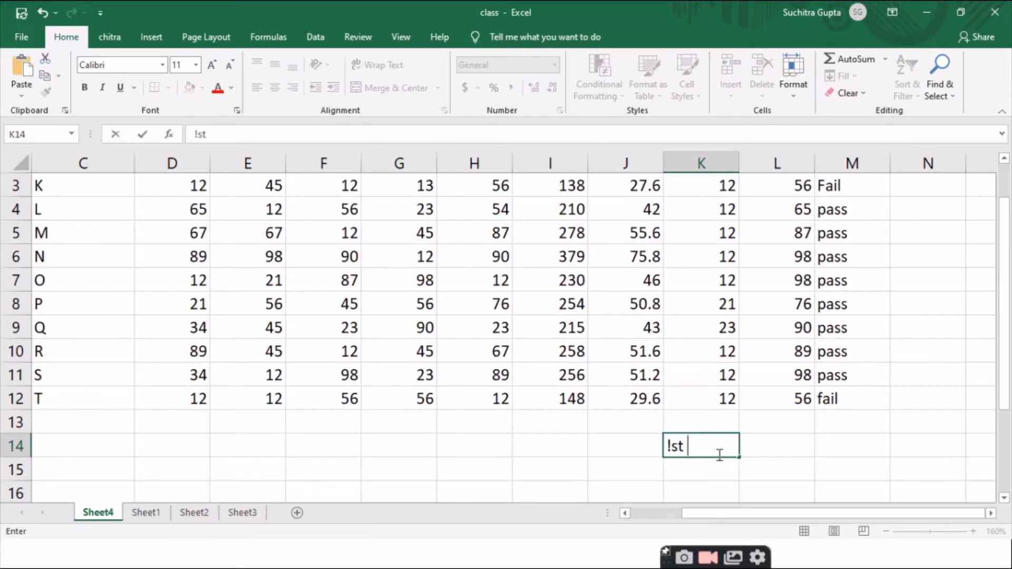
key(BackSpace)
key(BackSpace)
key(BackSpace)
key(BackSpace)
text(1)
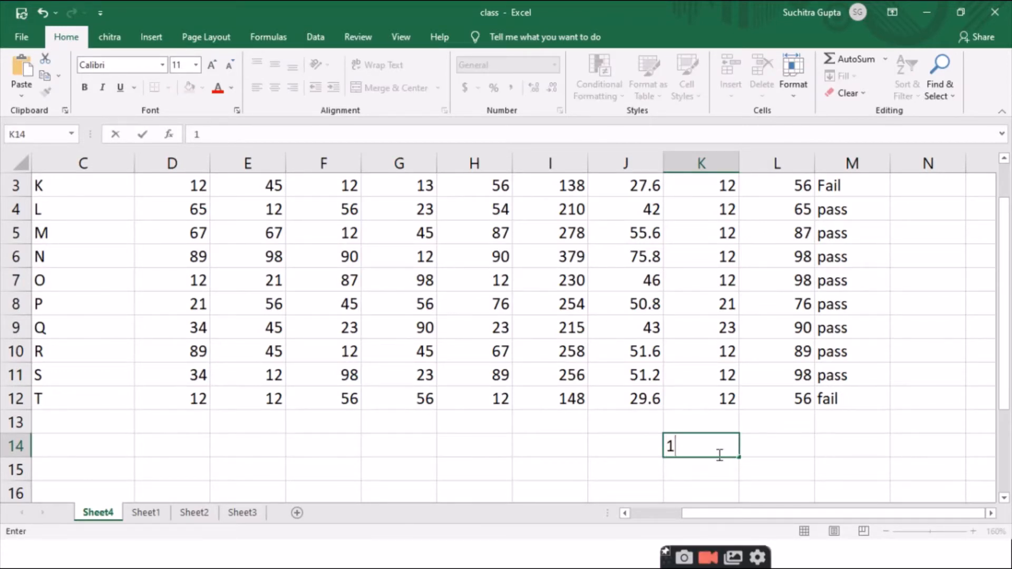
text(st)
key(Return)
Enter the criterion >=60 in L14 beside the 1st division label
key(Up)
key(Right)
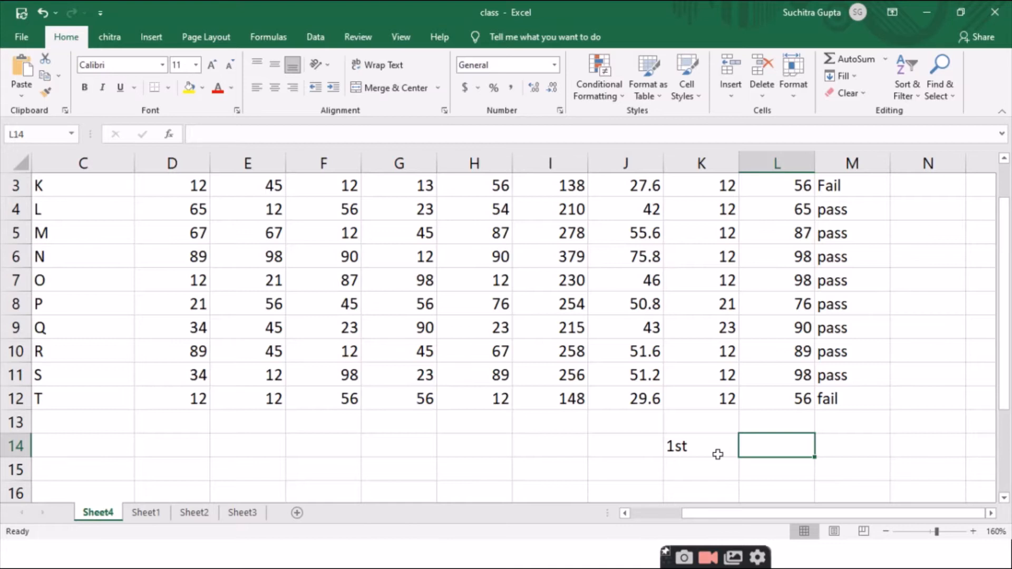
text(>=60)
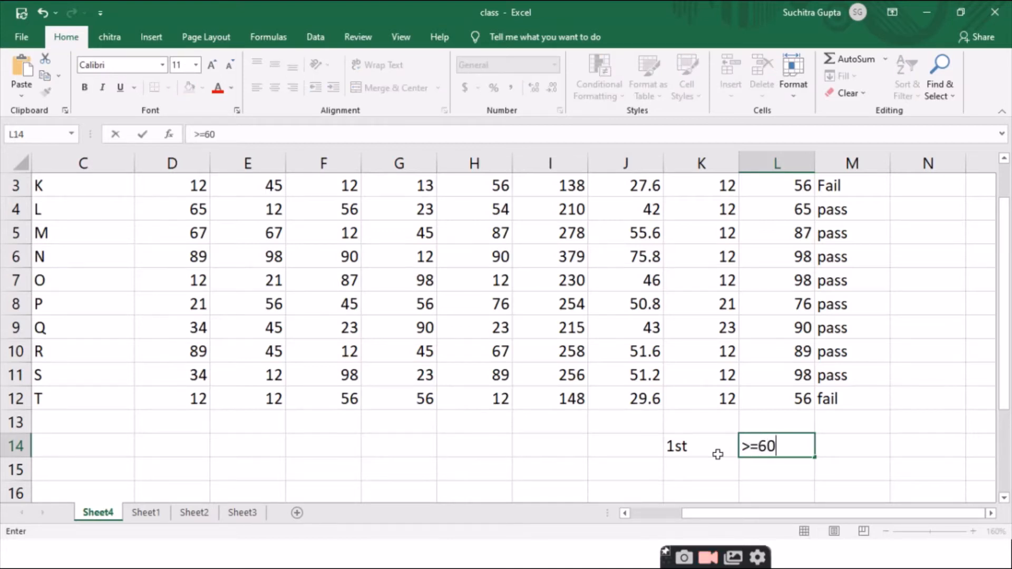
key(Return)
key(Up)
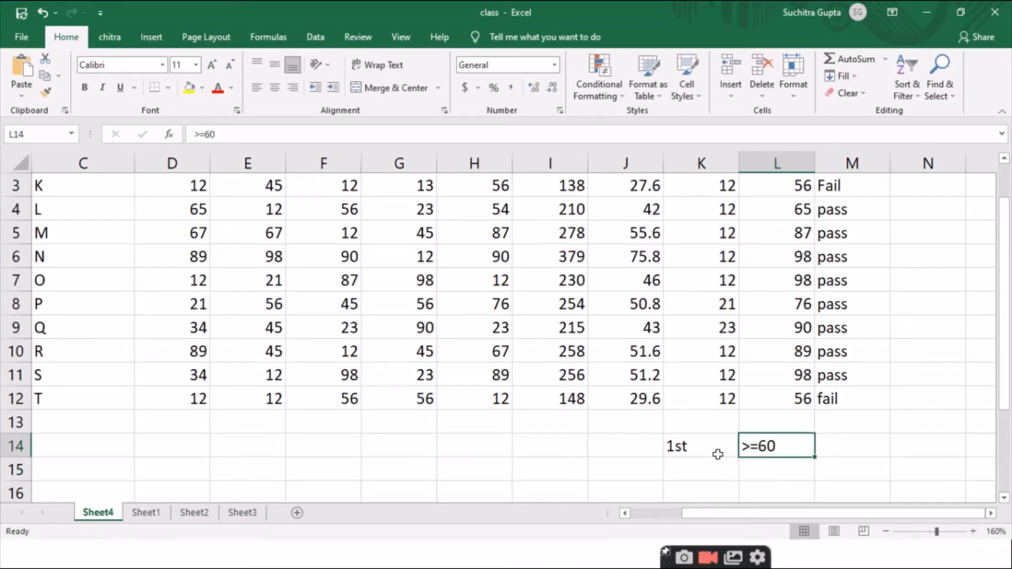
key(Right)
key(Left)
key(Left)
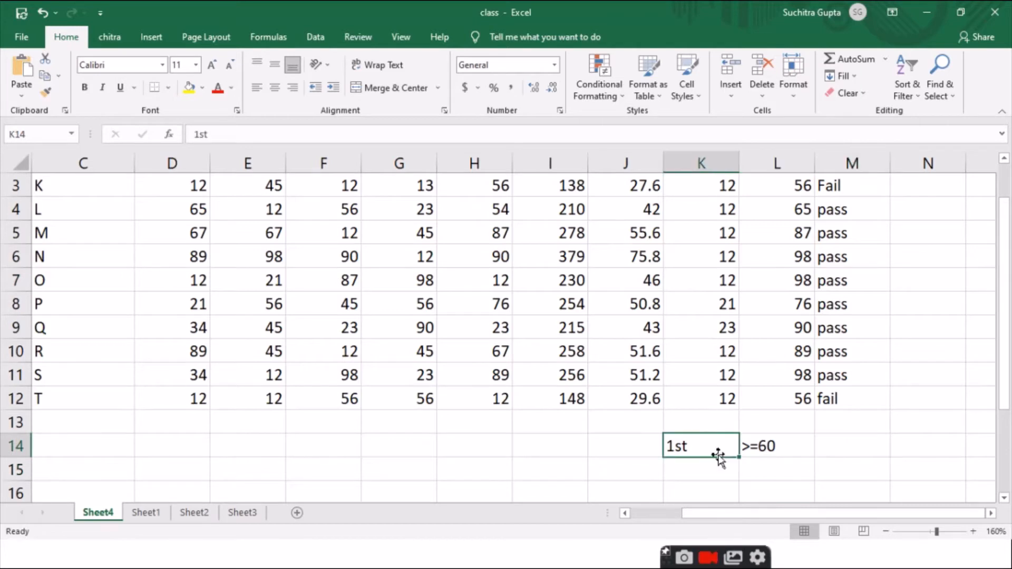
Add the label 2nd in K15 with the criterion >=45 in L15, and select K16 for another label
key(Down)
text(2nd)
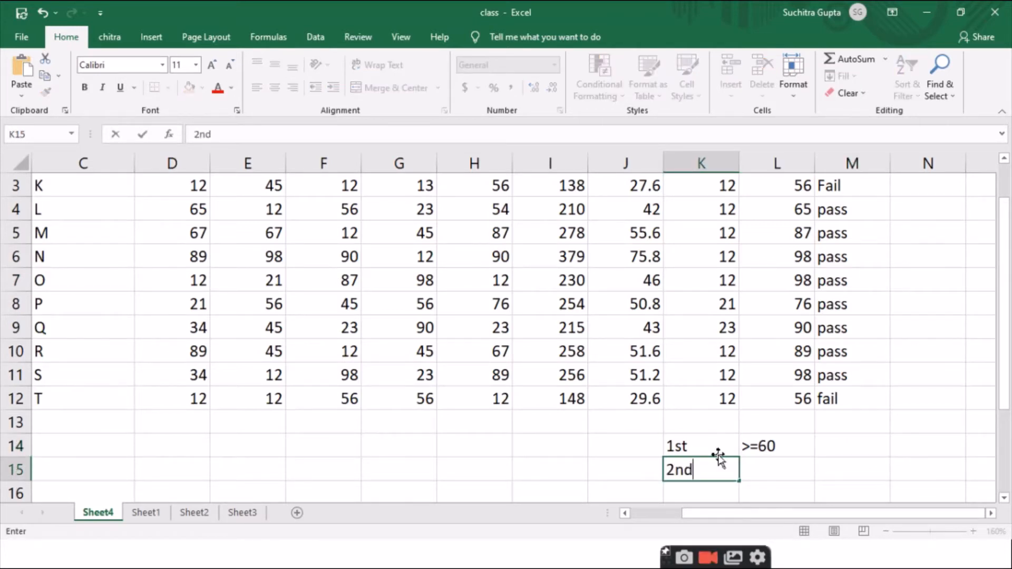
key(Tab)
text(>=)
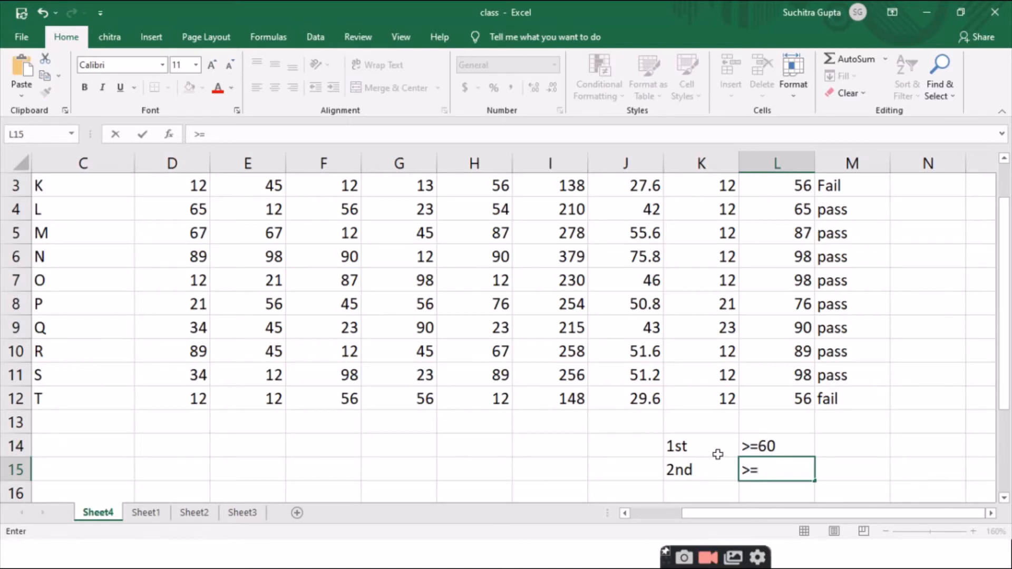
text(45)
key(Return)
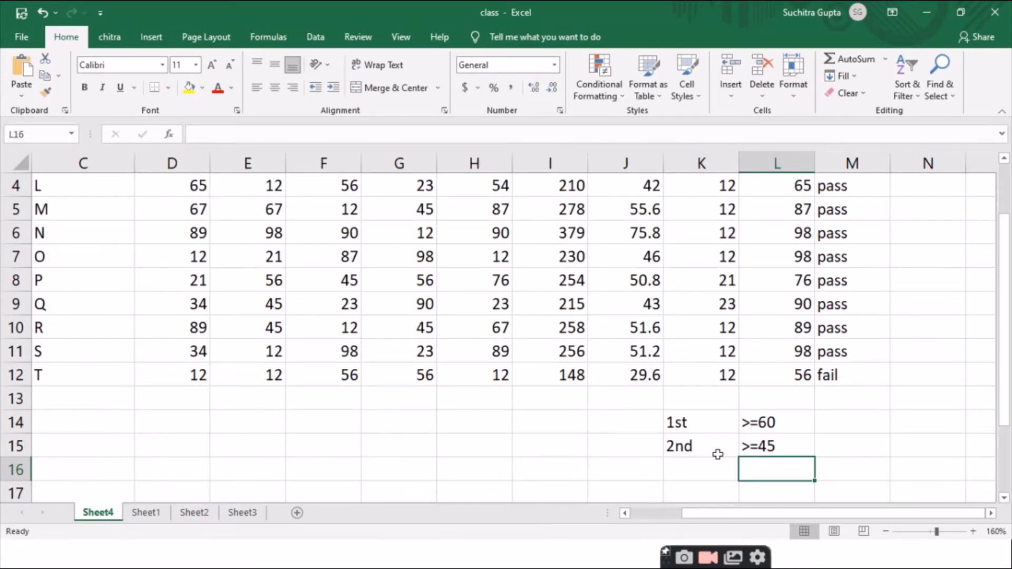
key(Down)
click(718, 452)
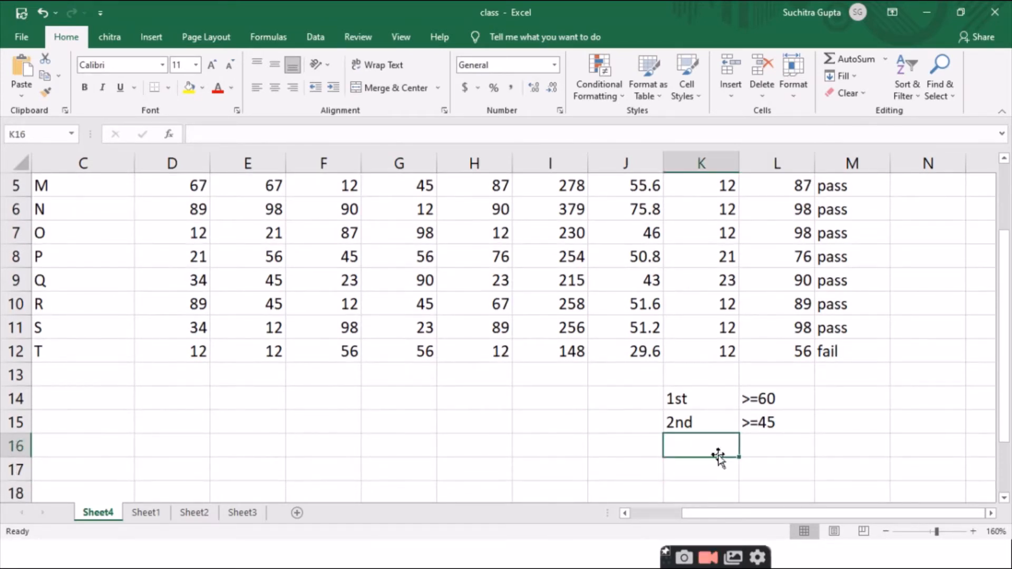
Add the label 3rd in K16 with the criterion >=36 in L16
text(3rn)
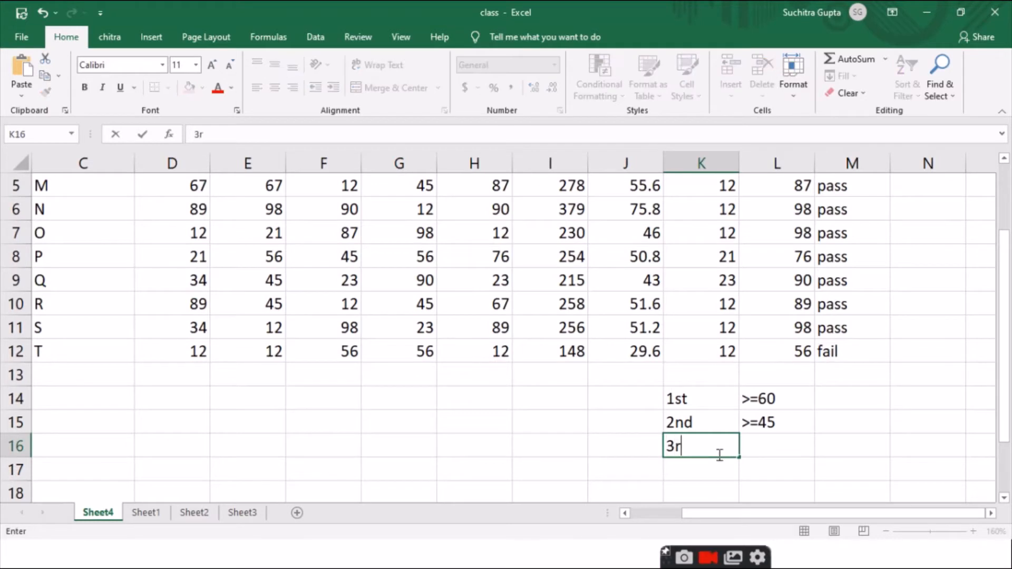
key(BackSpace)
key(BackSpace)
text(rd)
key(Tab)
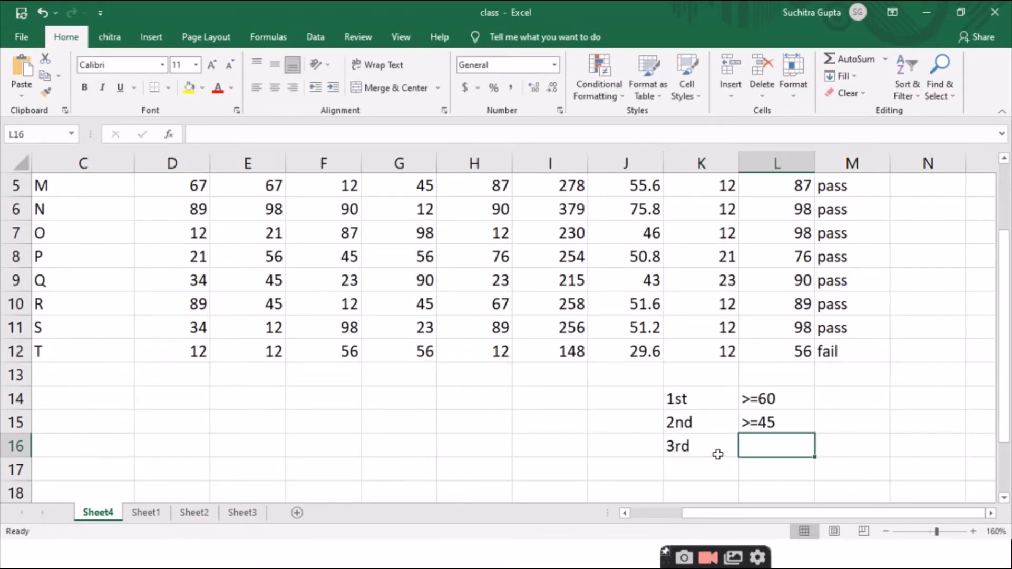
text(>=)
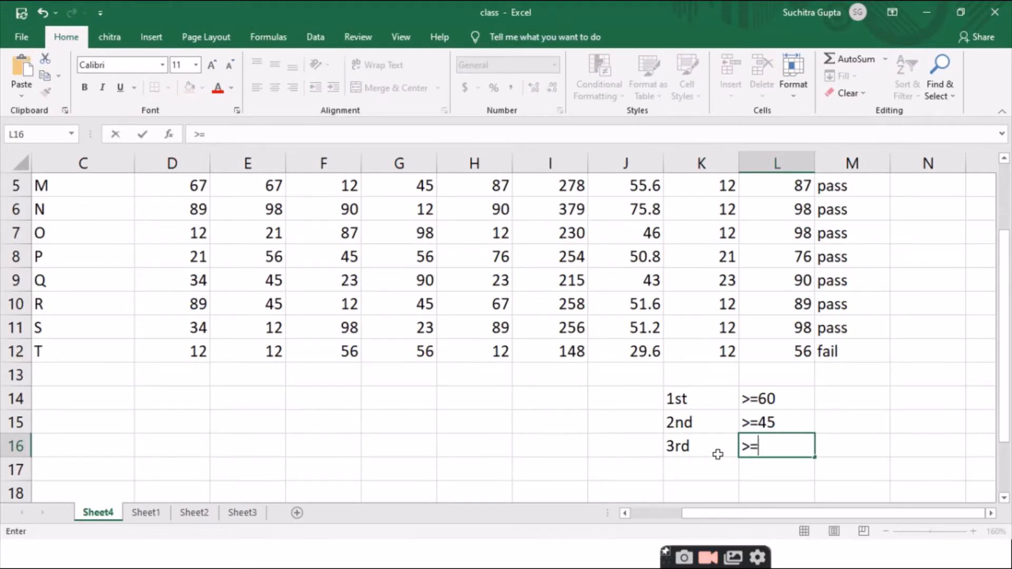
text(36)
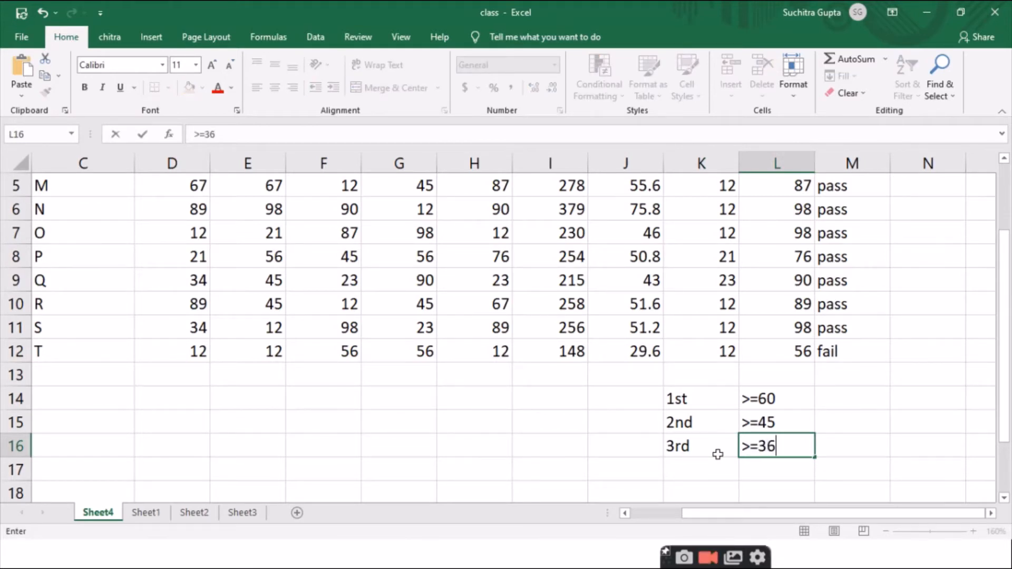
key(Return)
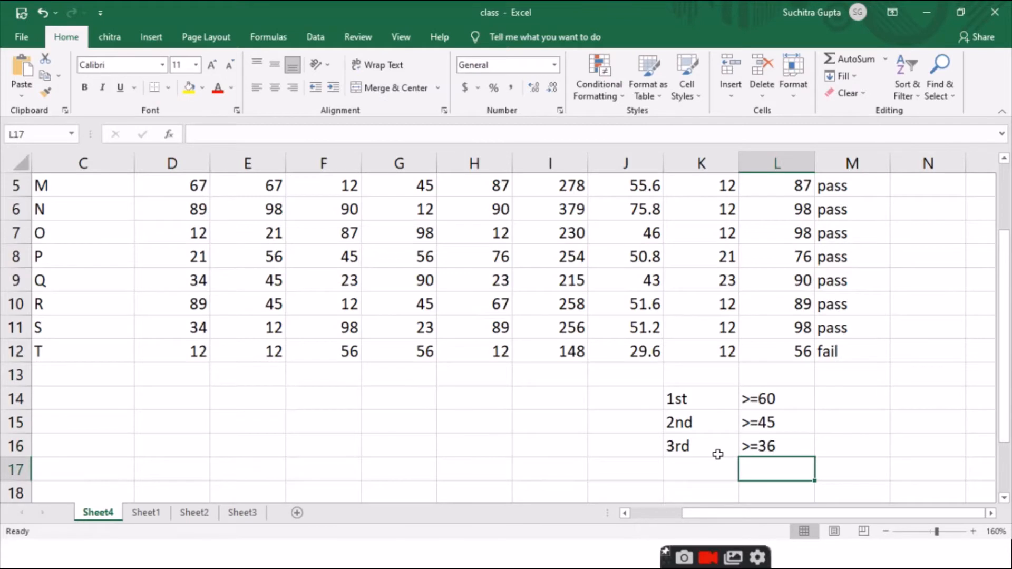
Enter the label fail in K17 below the 3rd division label
click(719, 463)
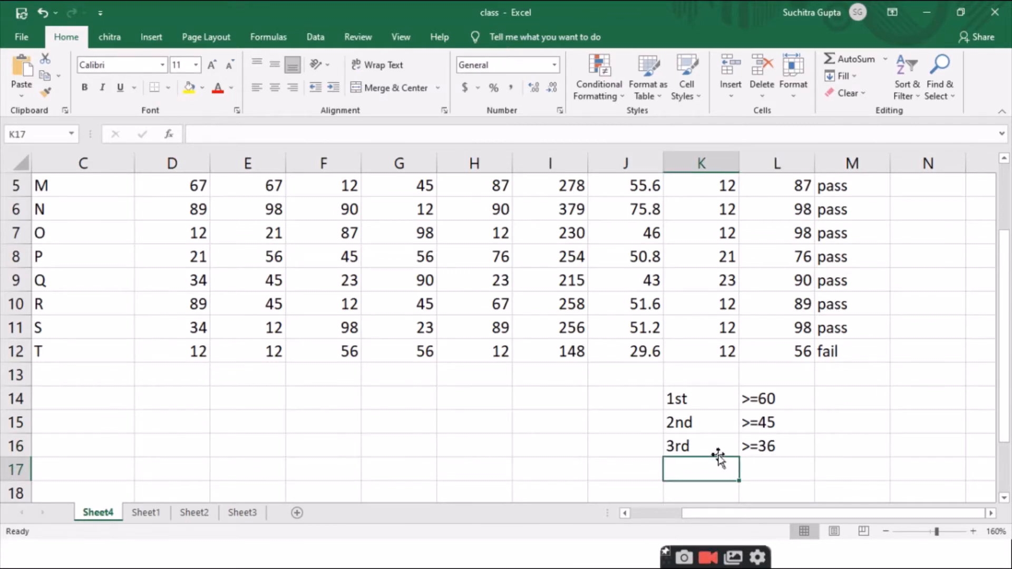
key(shift+Right)
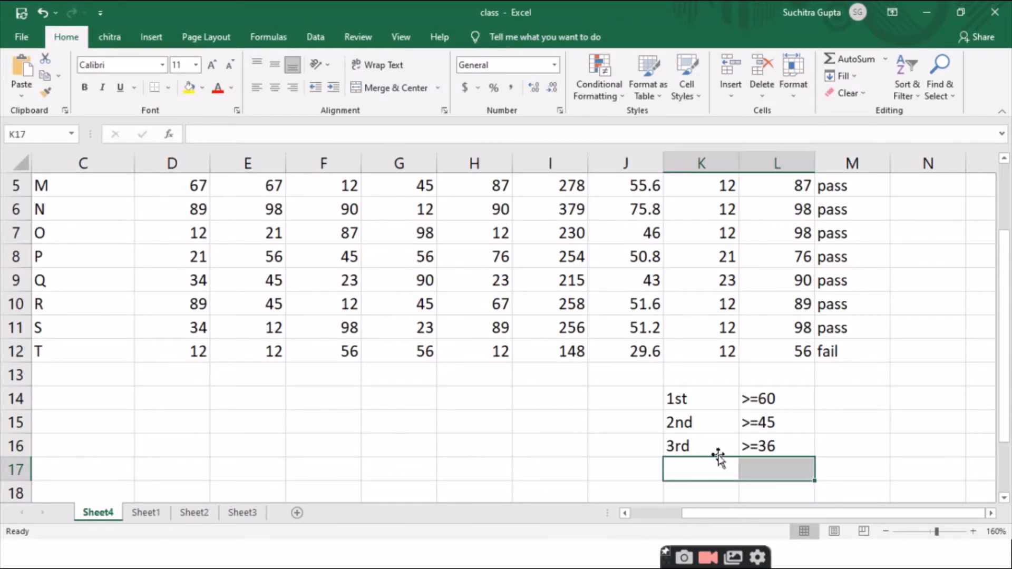
click(719, 458)
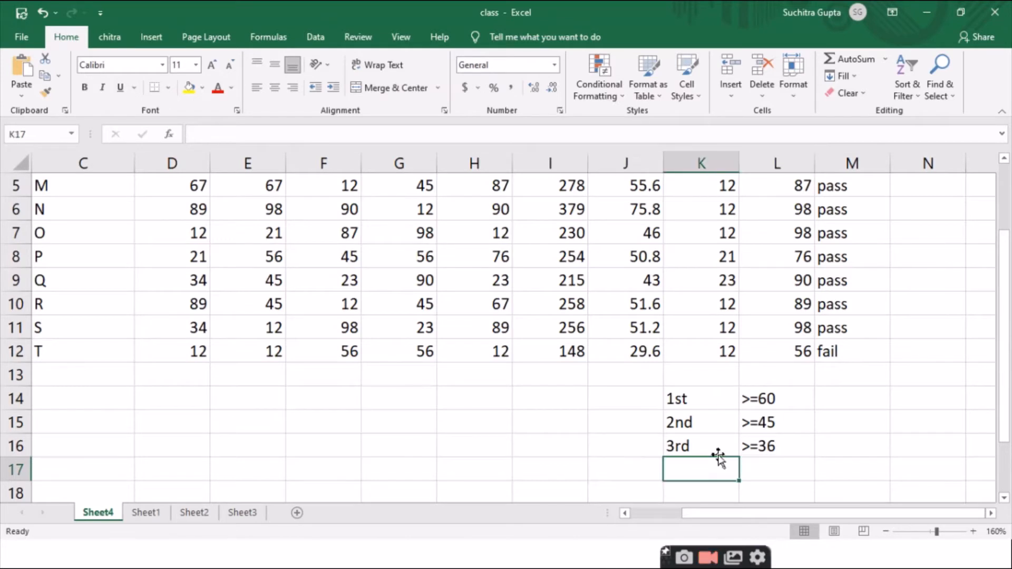
text(fail)
key(Tab)
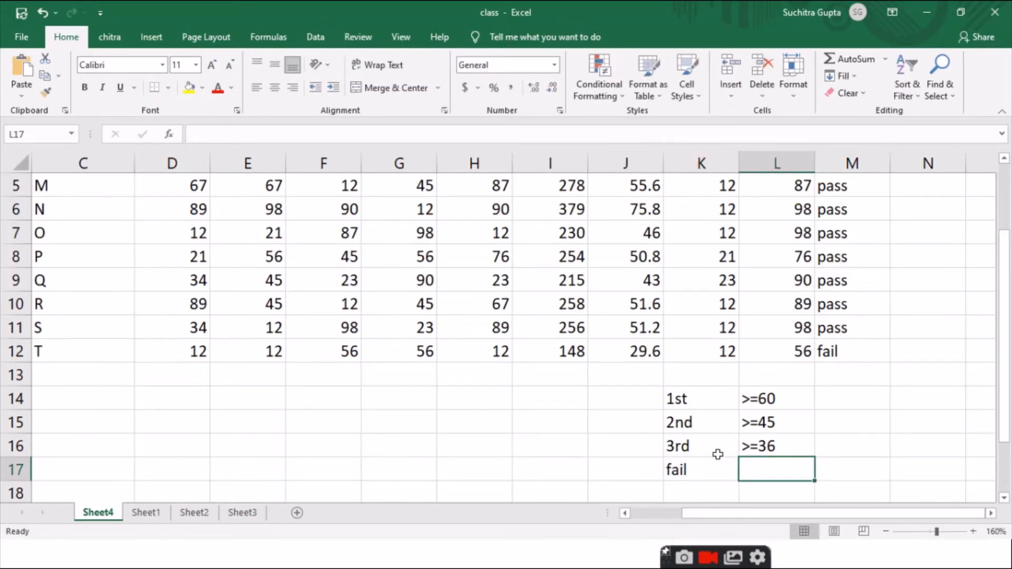
Enter the criterion <36 in L17 beside the fail label
text(<)
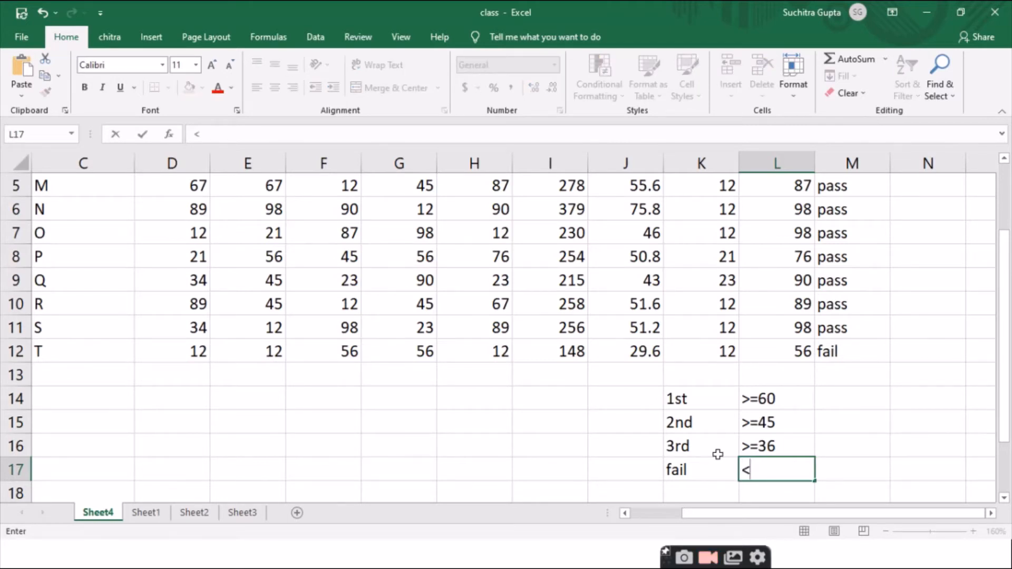
text(33333333336)
key(BackSpace)
key(BackSpace)
key(BackSpace)
key(BackSpace)
key(BackSpace)
key(BackSpace)
key(BackSpace)
key(BackSpace)
key(BackSpace)
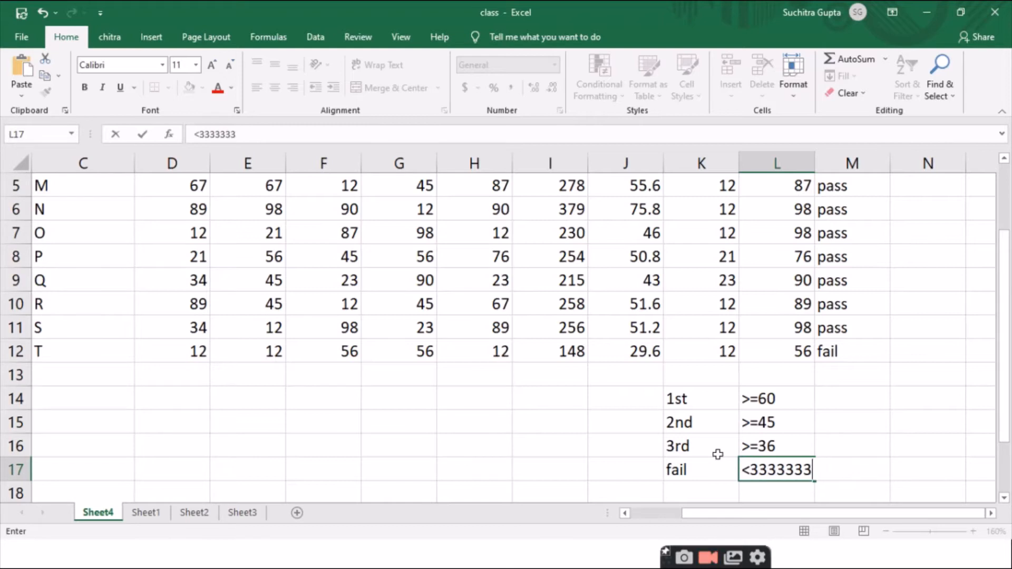
key(BackSpace)
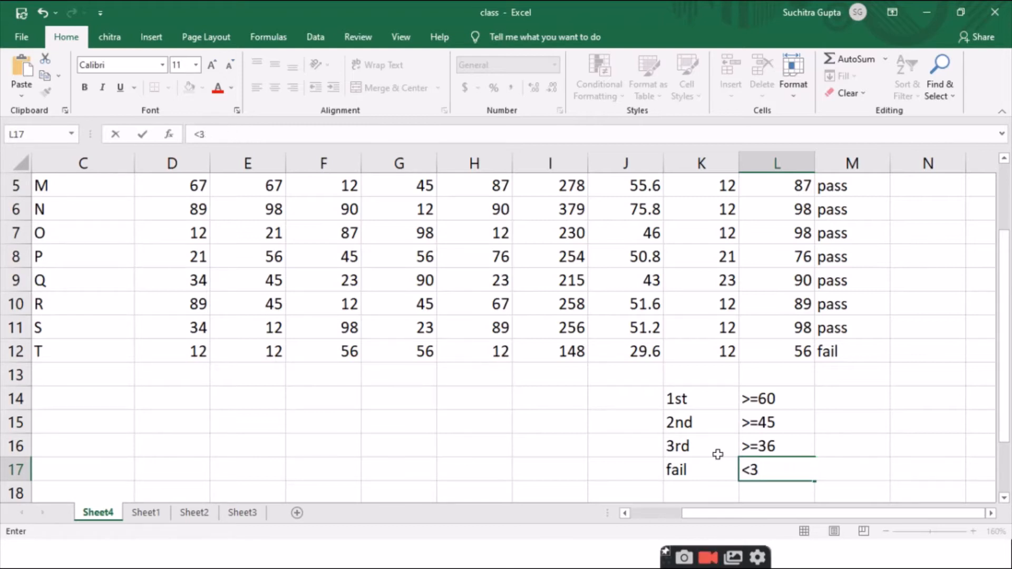
text(6)
key(Return)
Review the division labels and their criteria in K14:L17, ending with K14:L16 selected
key(Up)
key(Up)
key(Up)
key(Up)
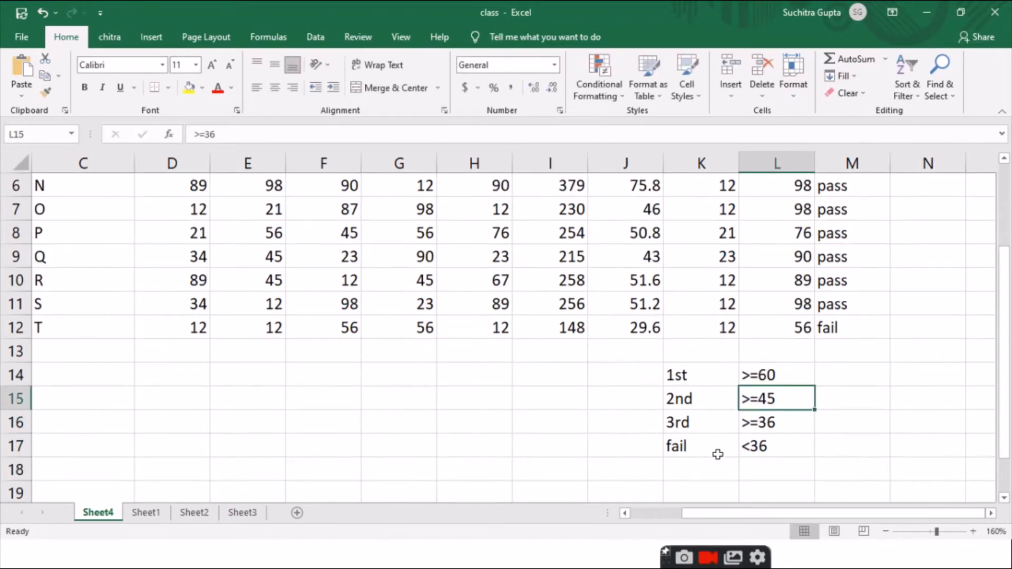
key(Down)
key(Down)
key(Down)
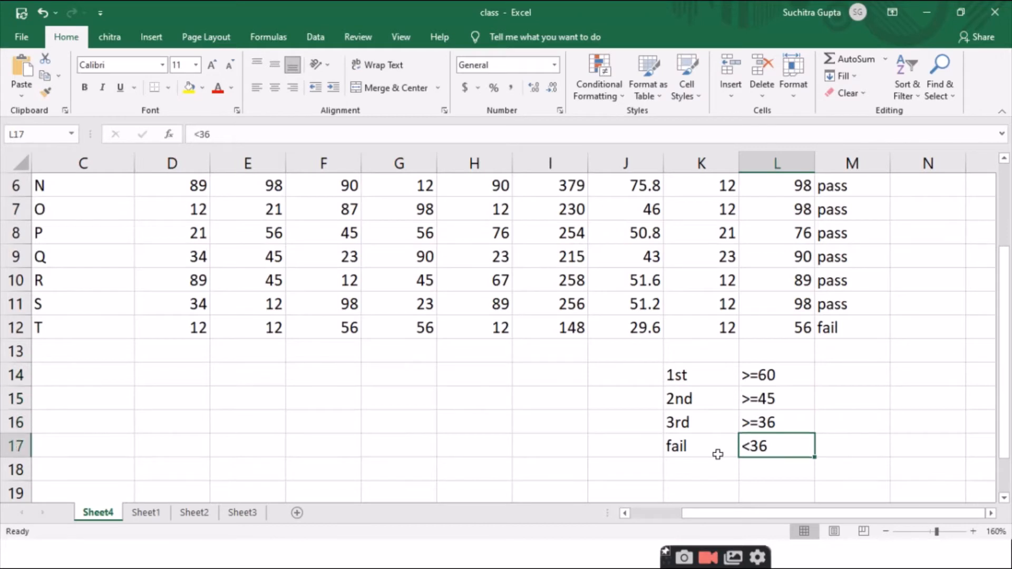
click(718, 454)
key(Up)
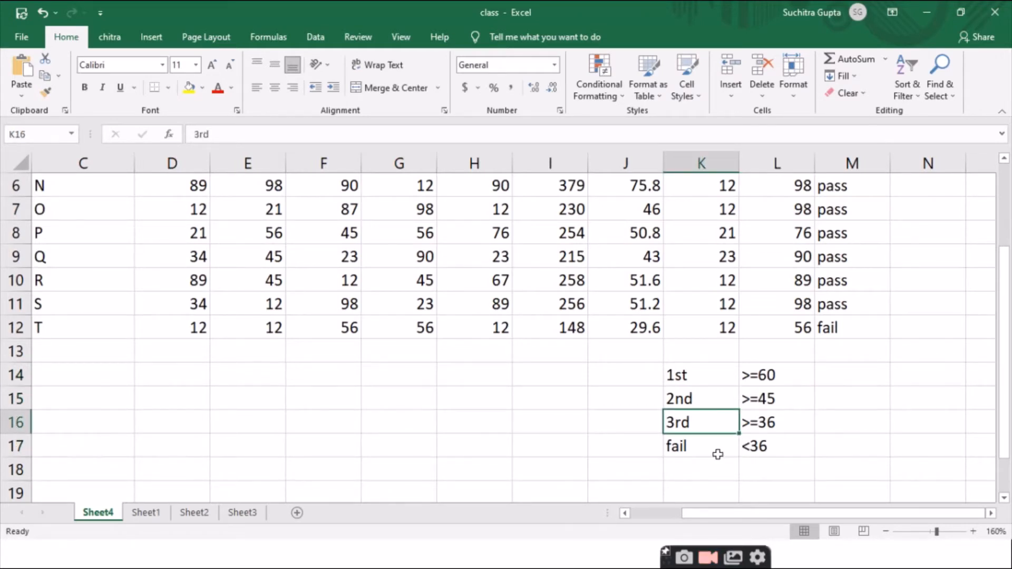
key(Right)
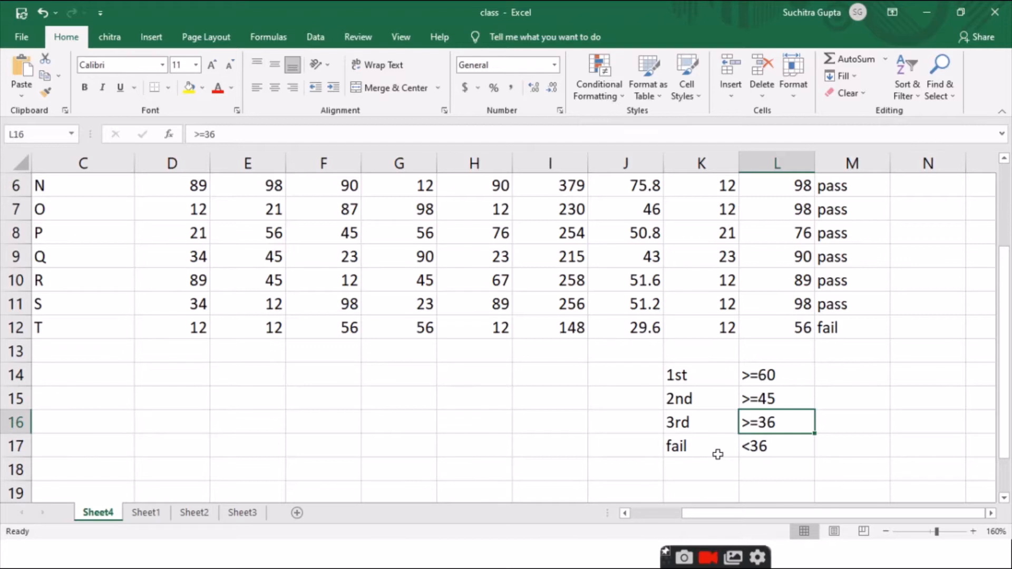
key(Down)
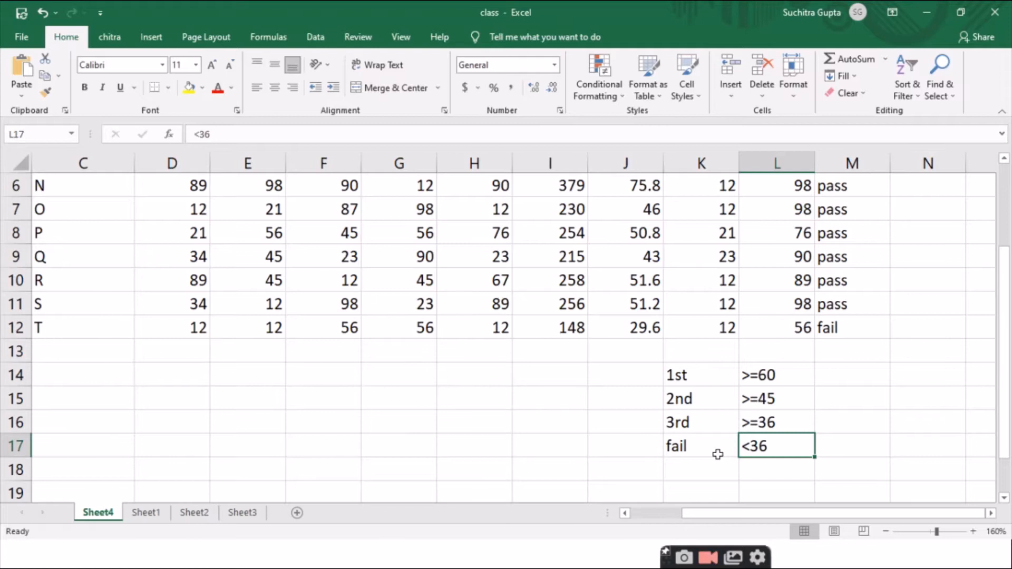
key(Up)
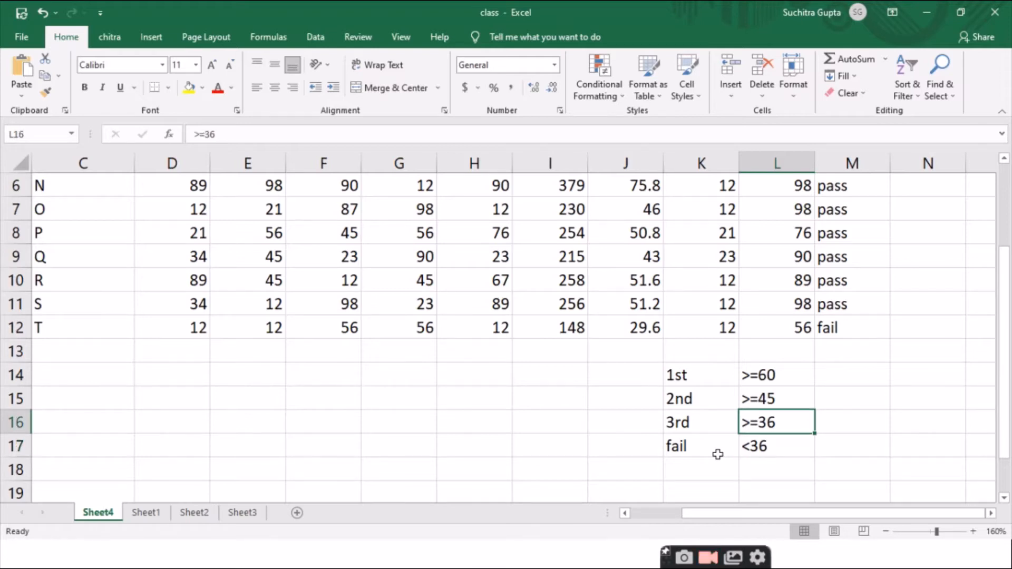
key(shift+Left)
key(shift+Up)
key(shift+Up)
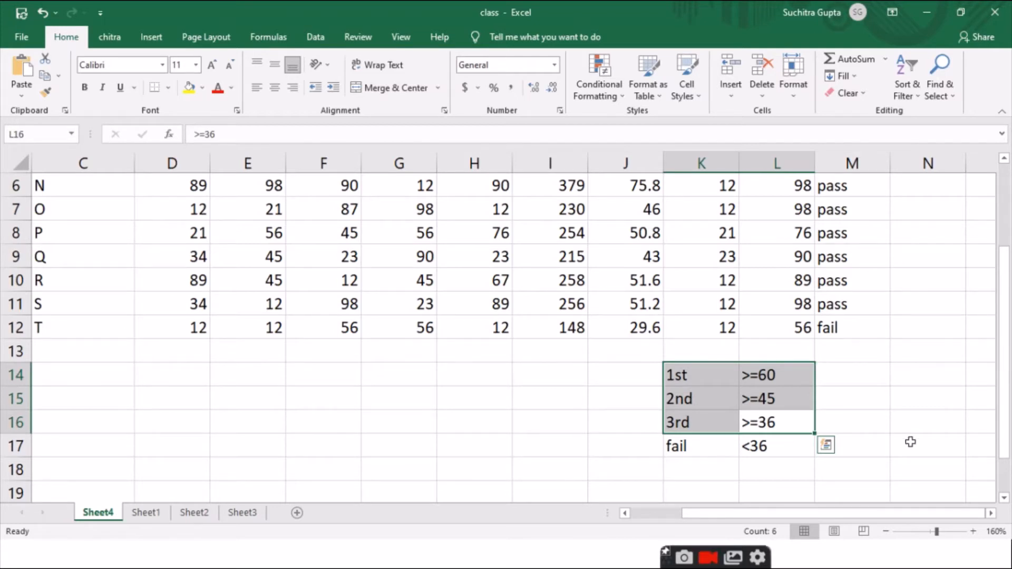
Begin an IF formula in N3 under Divi. that tests J3=>60 and returns "1st" when true
drag(1004, 387, 1005, 264)
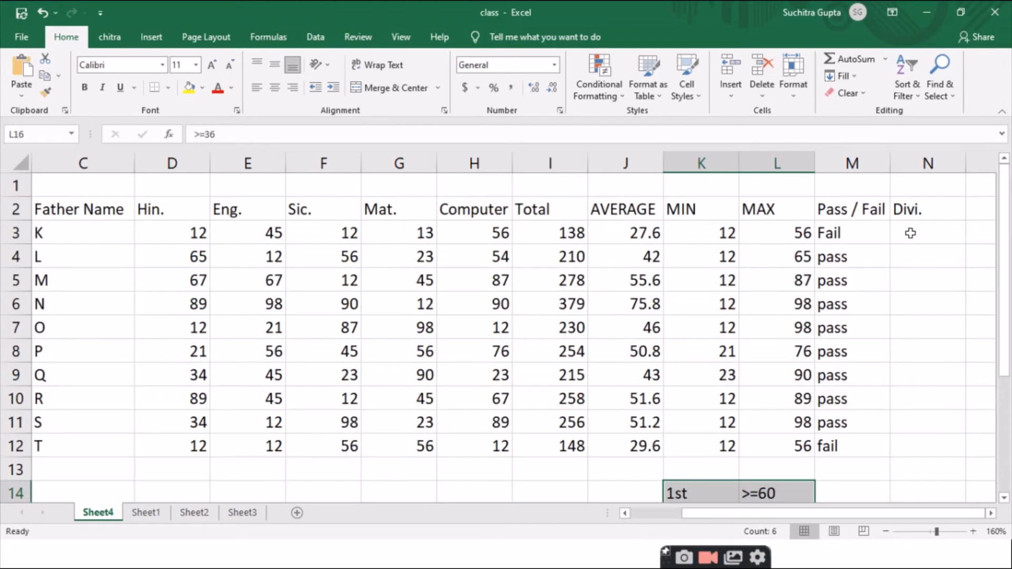
click(910, 233)
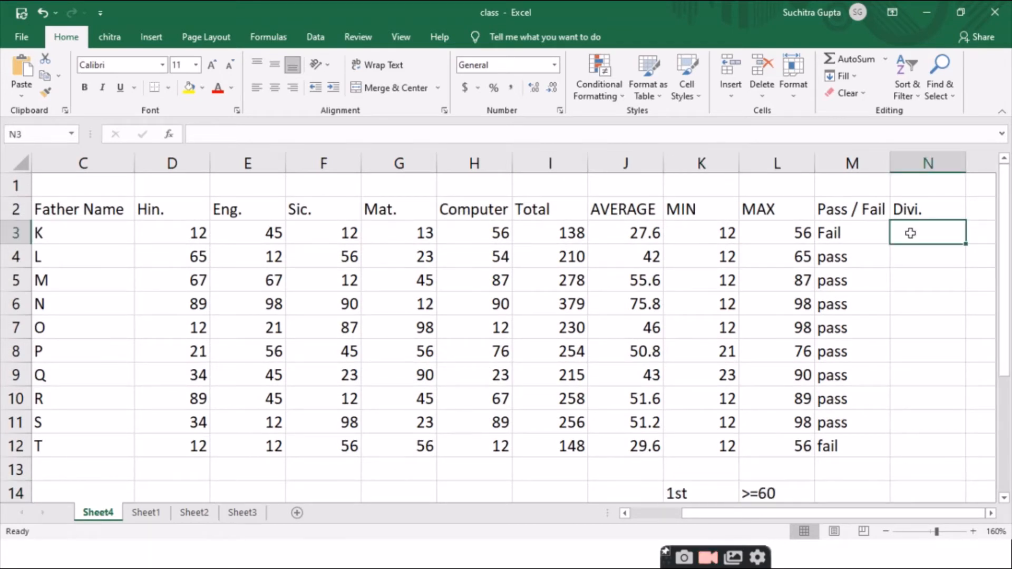
text(=)
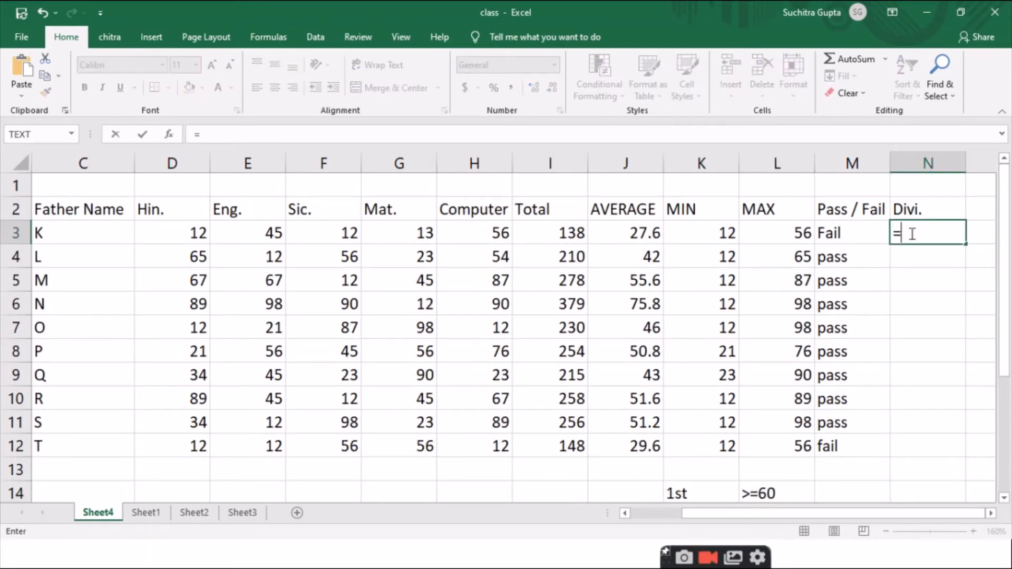
text(if)
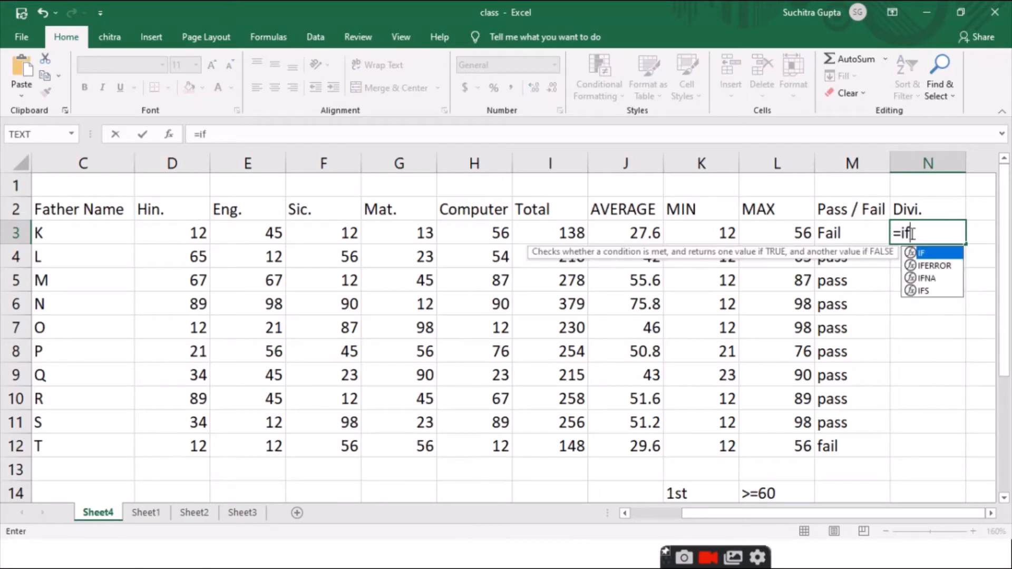
key(Tab)
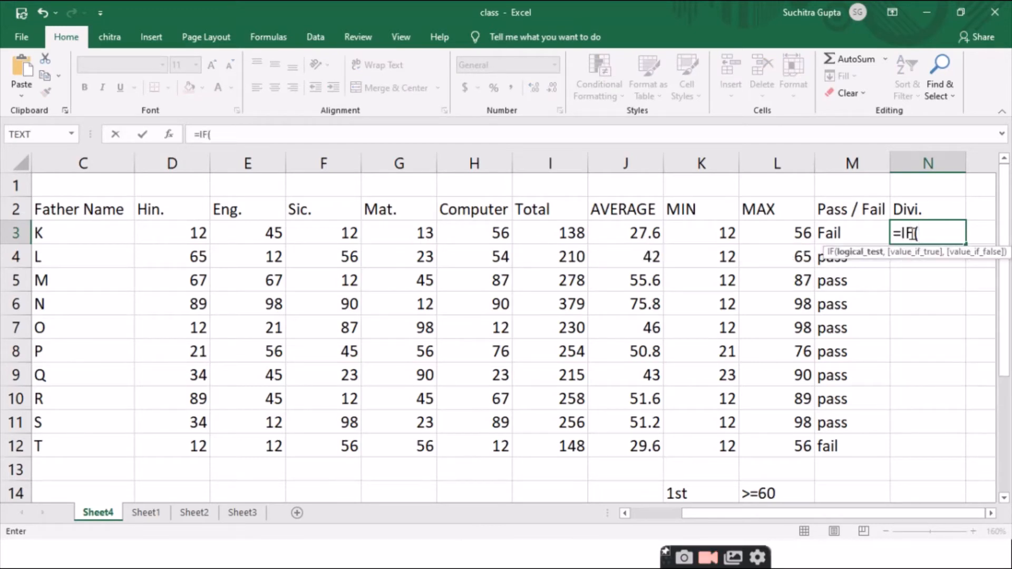
click(965, 233)
click(626, 225)
text(=>)
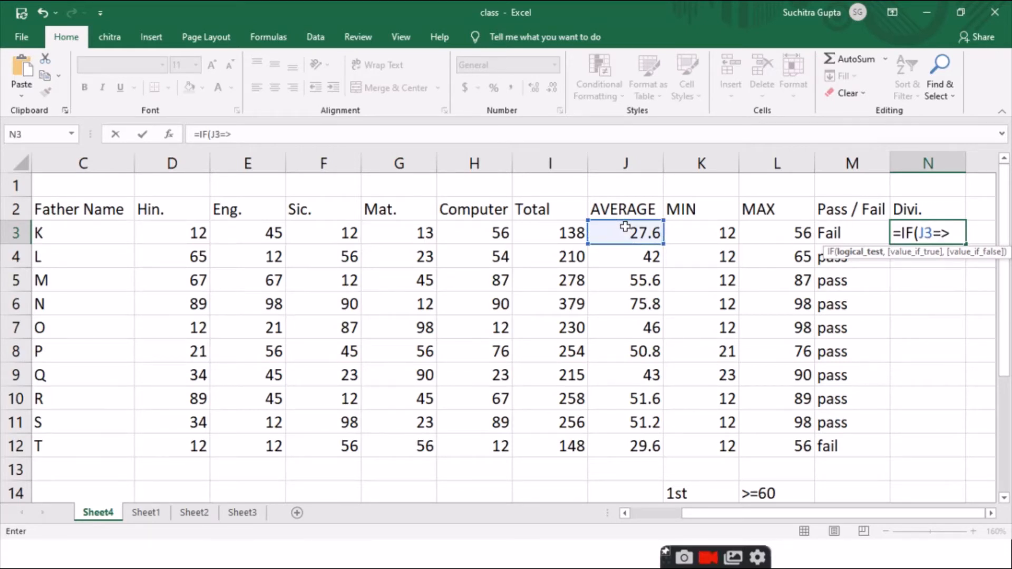
text(60)
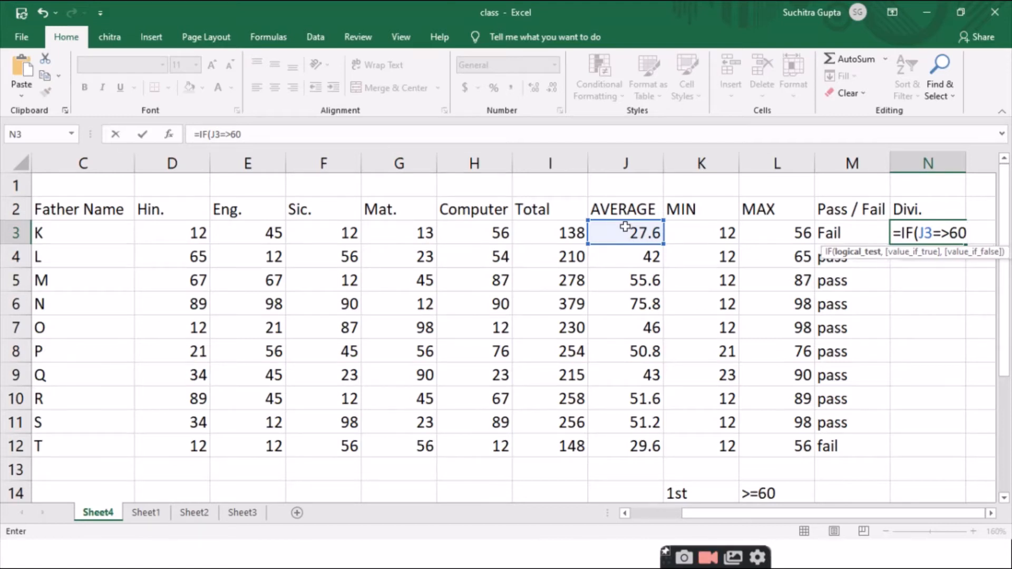
text(,)
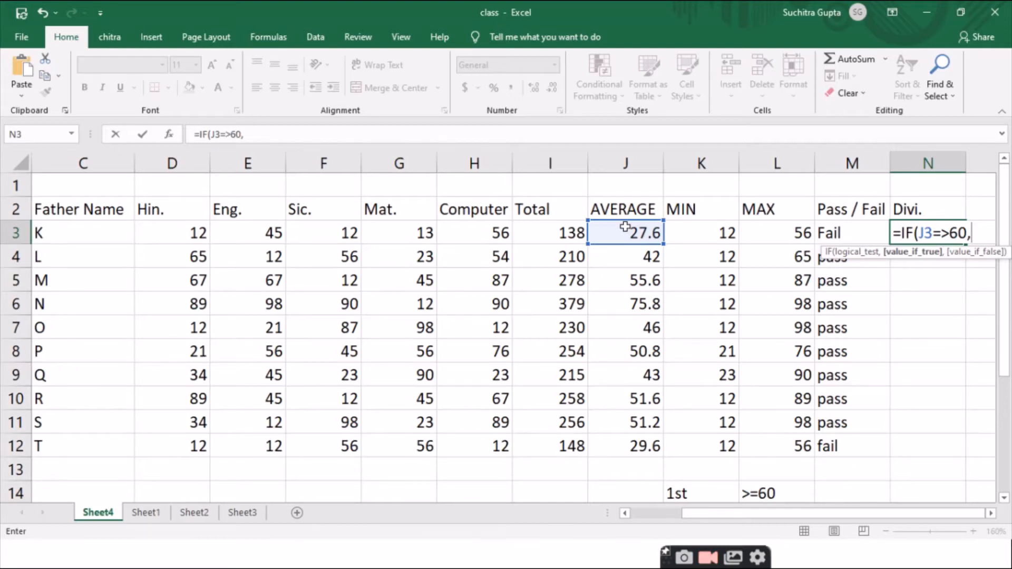
text("1st",)
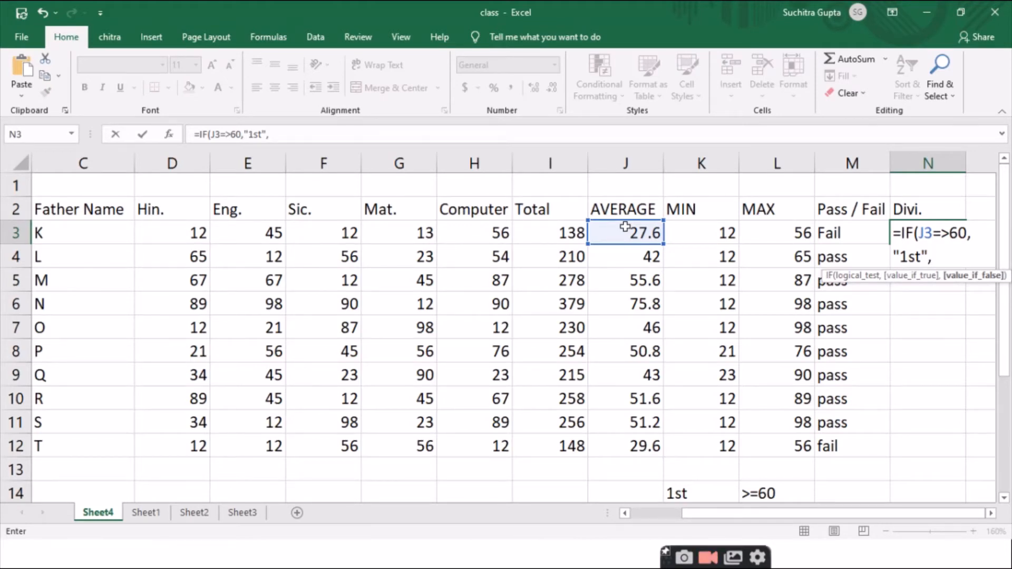
Nest a second IF in the N3 formula's false argument that tests J3=>45 and returns "2nd" when true
text(if)
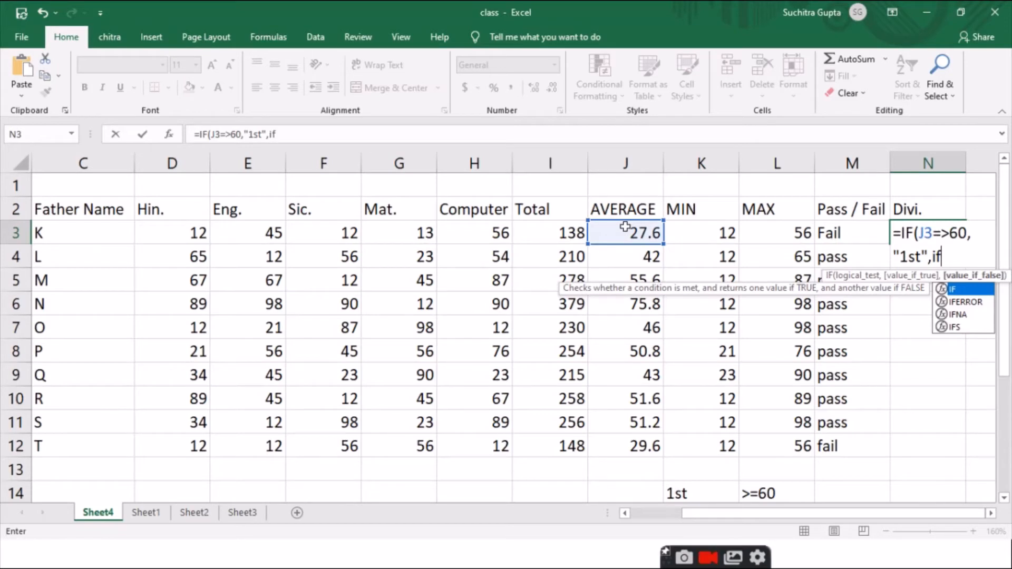
text(()
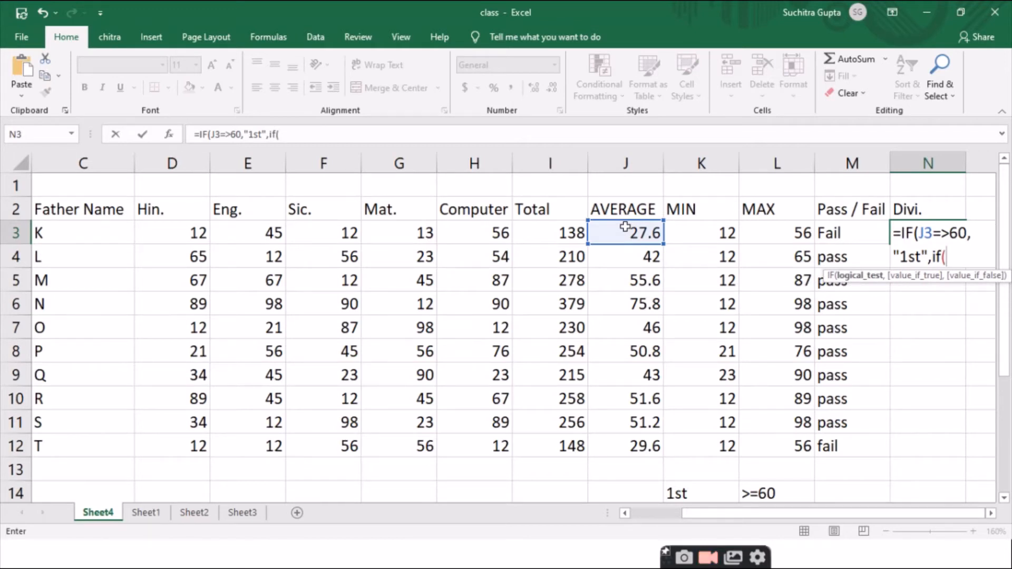
key(Left)
key(Left)
key(Left)
key(Left)
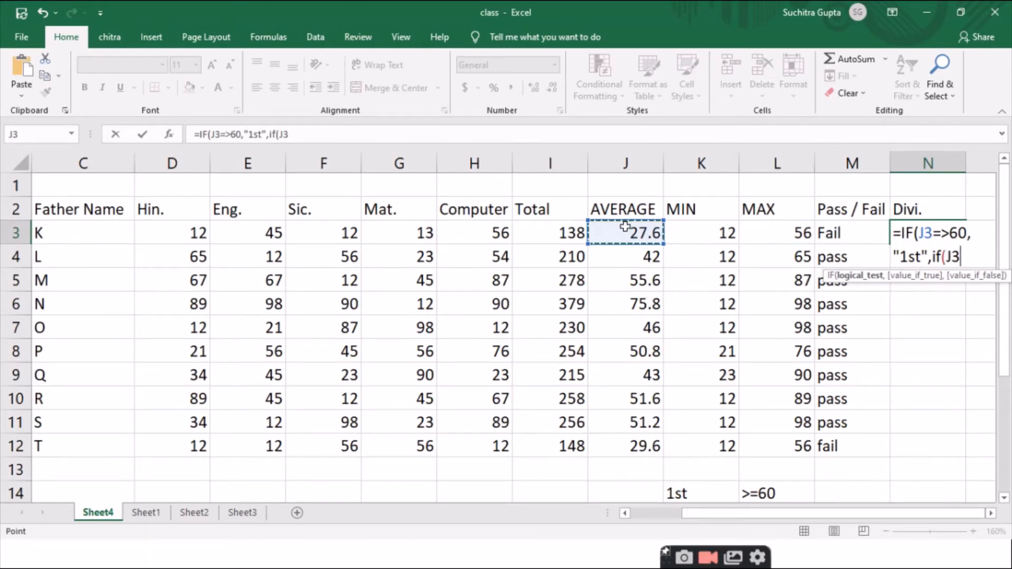
text(=)
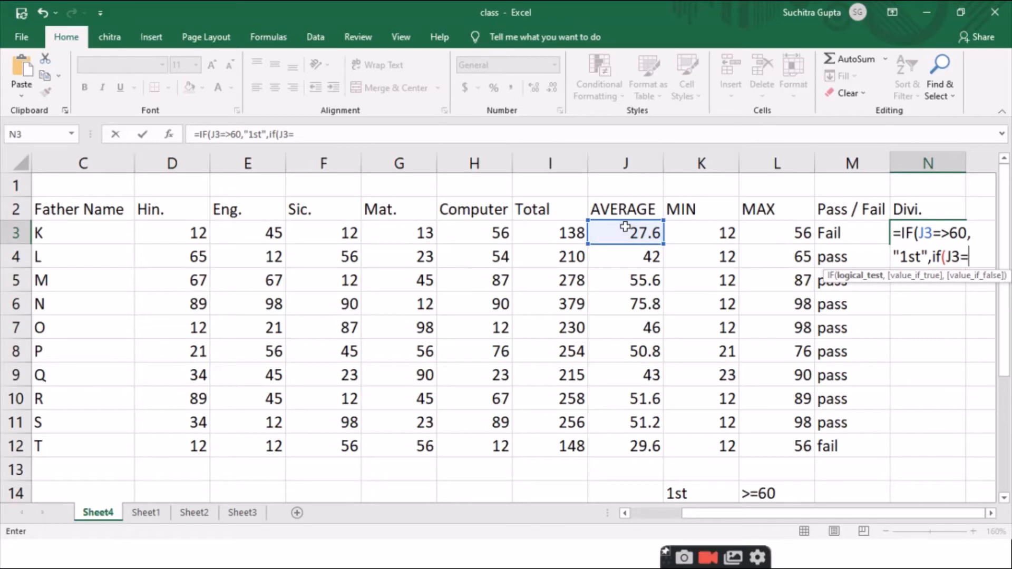
text(>45)
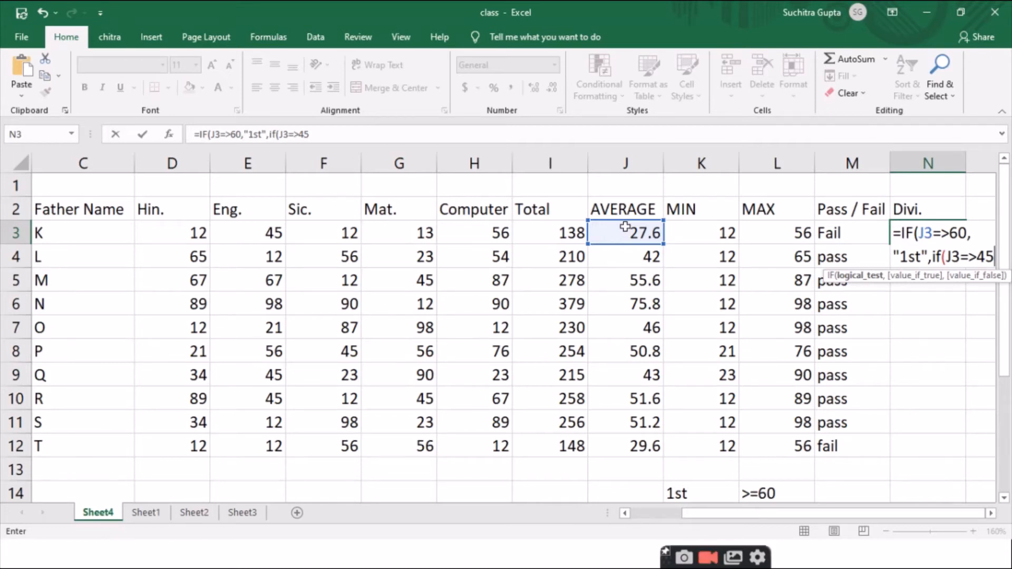
text(,)
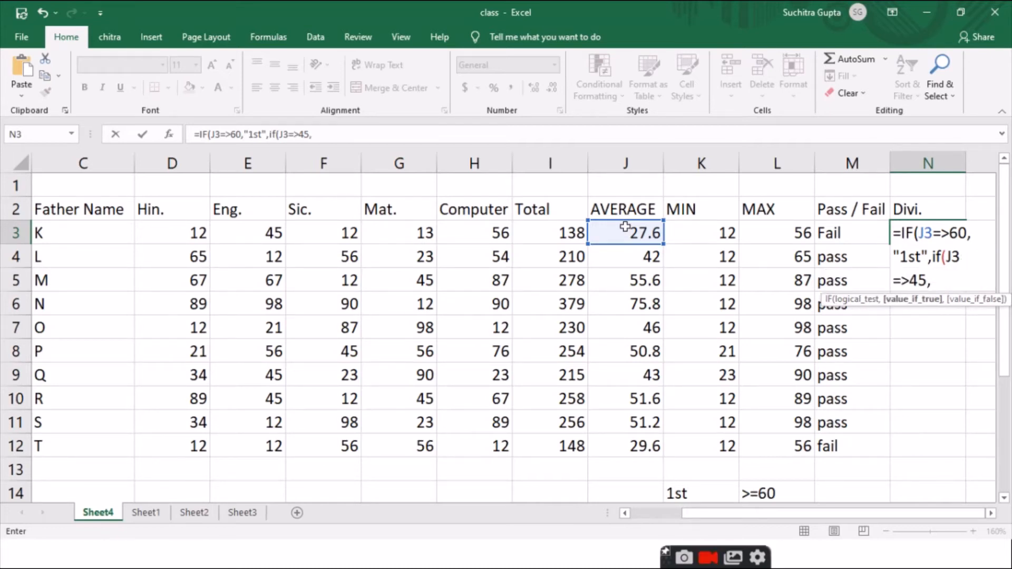
text("2nd",)
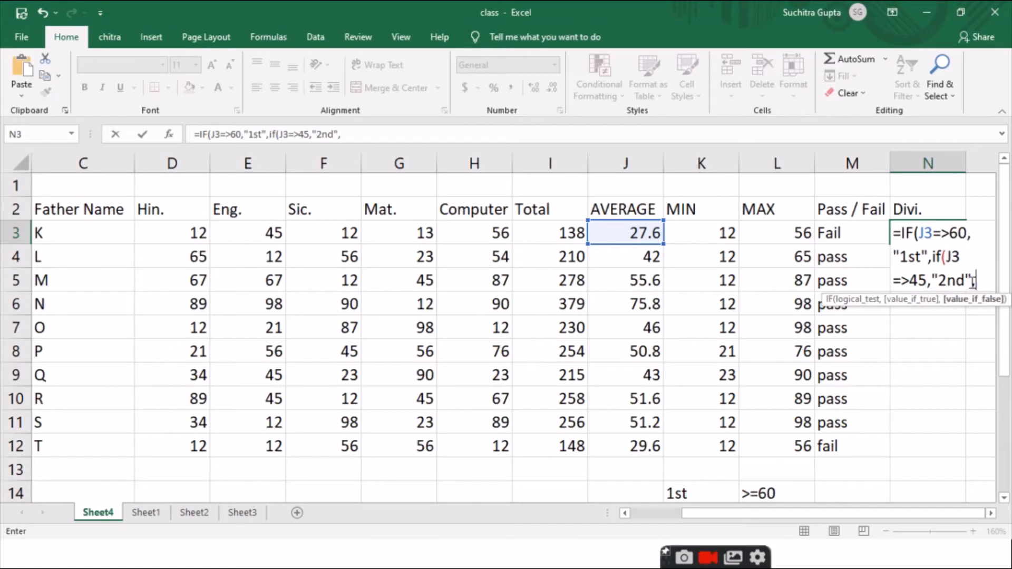
Nest a third IF in the N3 formula that tests J3=>36 and returns "3rd" when true
text(if)
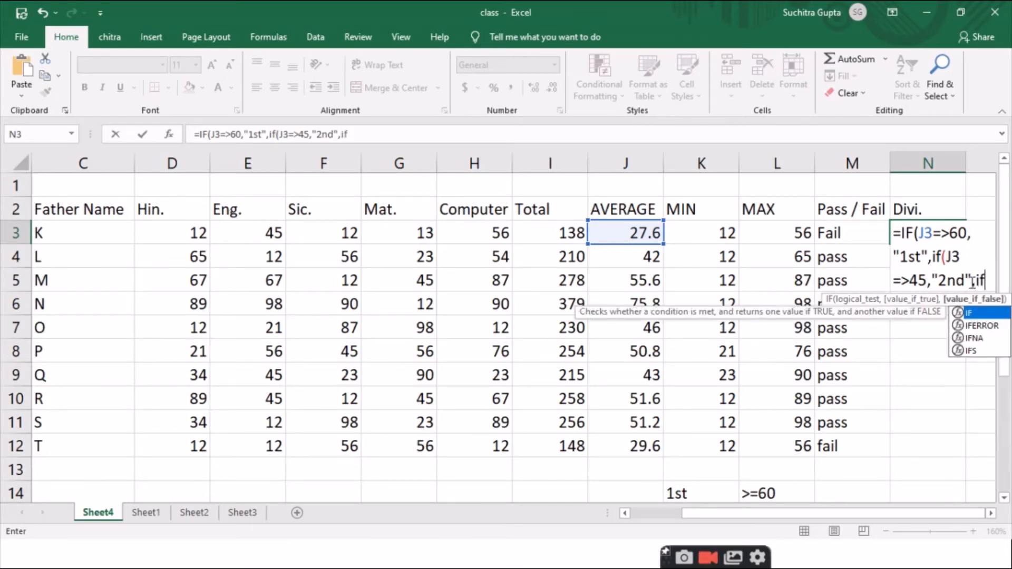
key(Tab)
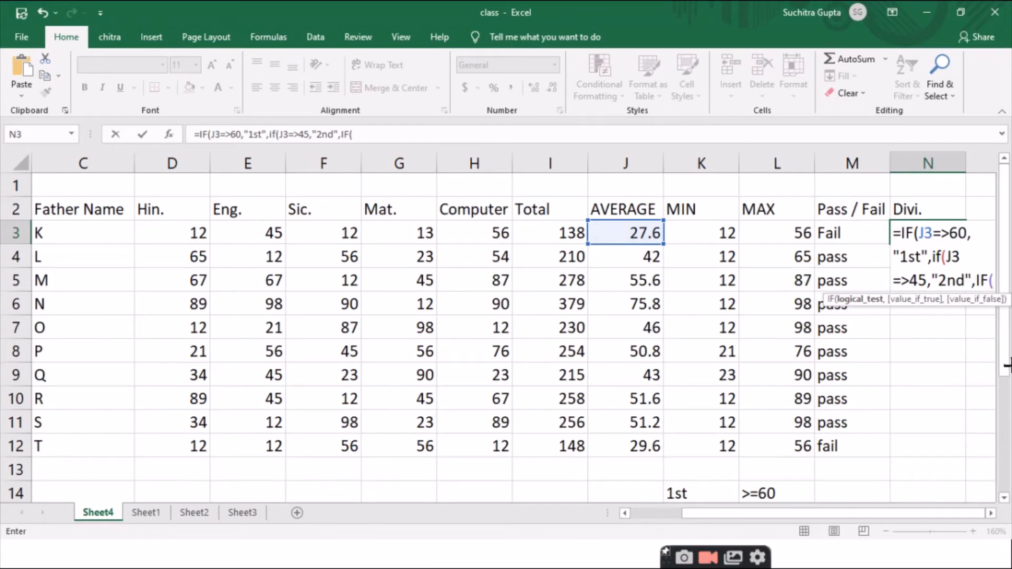
key(Left)
key(Left)
key(Left)
key(Left)
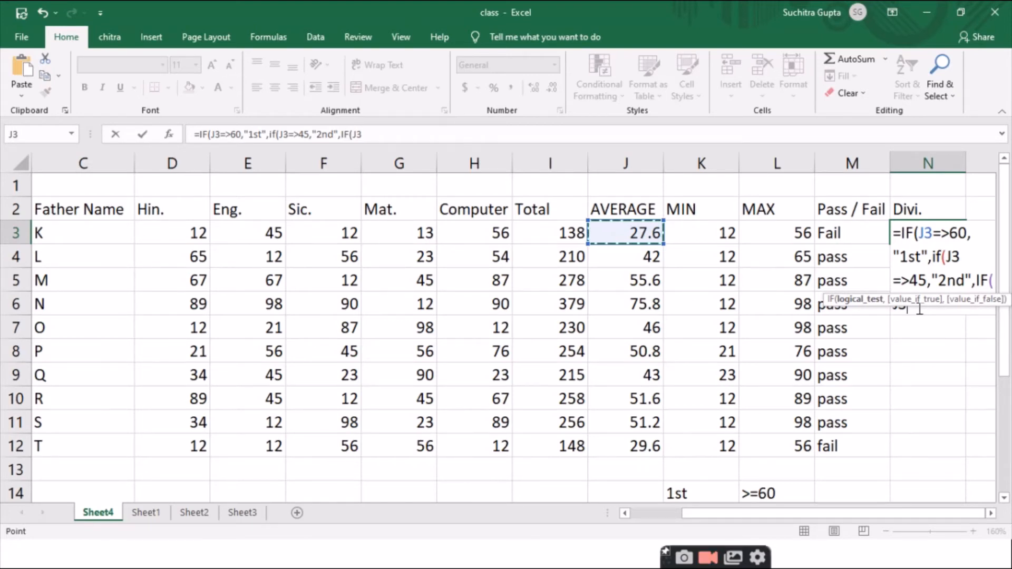
text(=>)
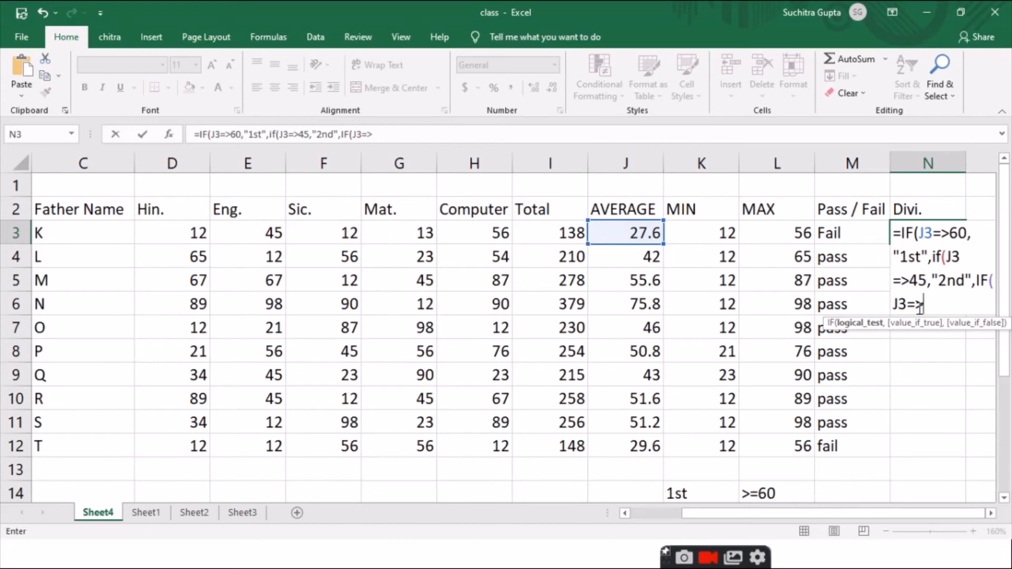
text(36)
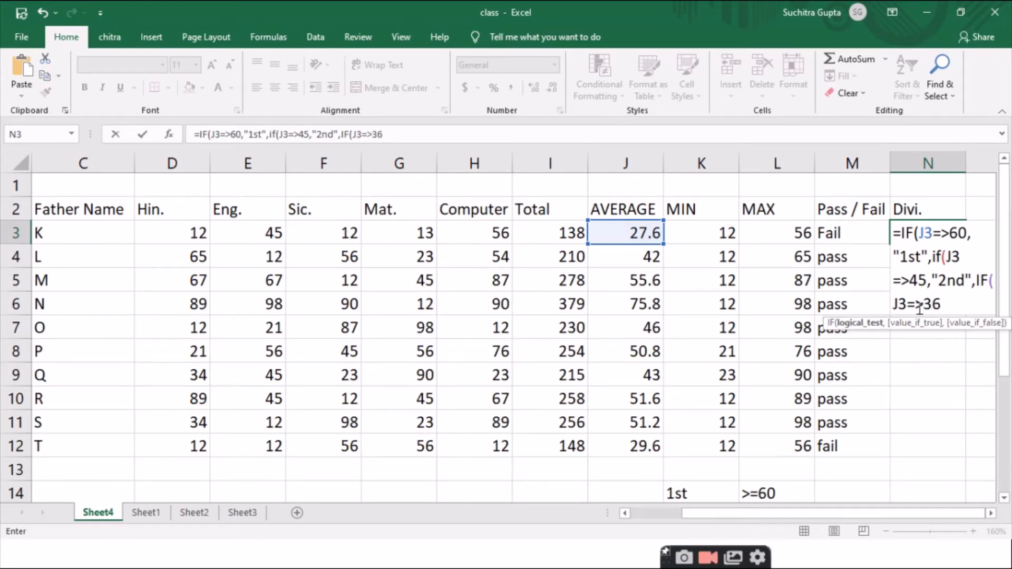
text(,)
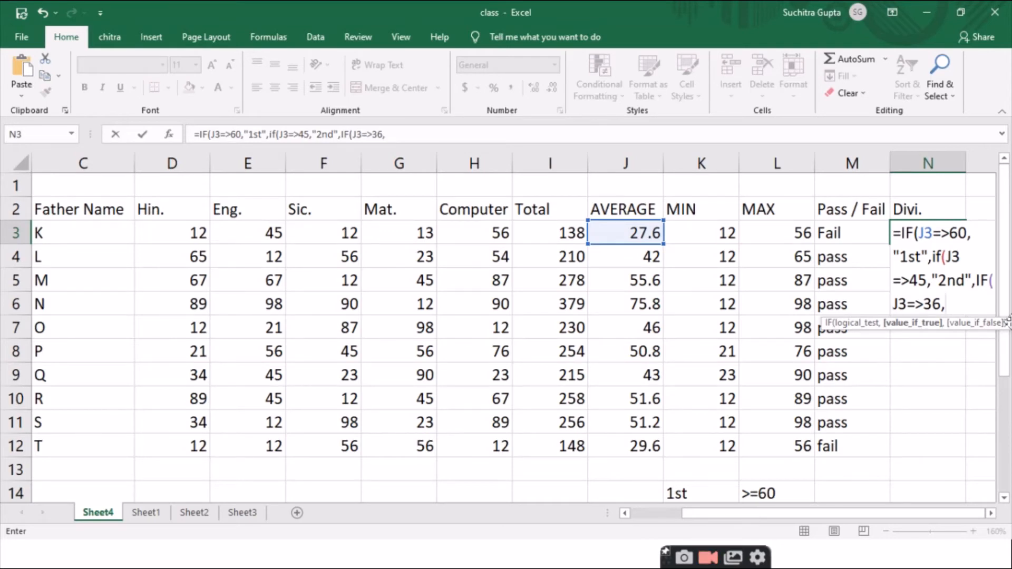
text("3rd")
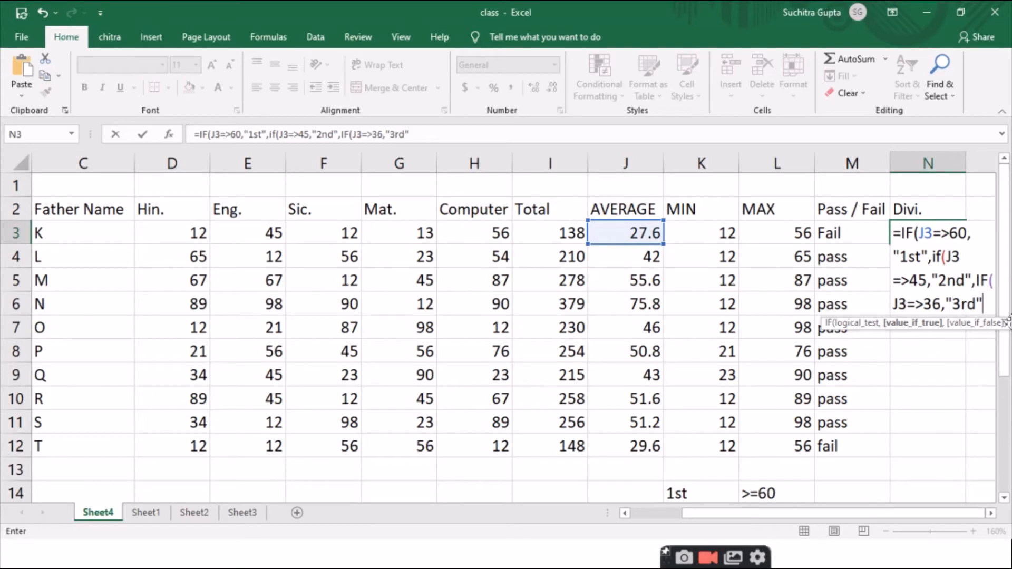
Finish the N3 formula with "Fail" as the last false value and accept the proposed formula correction
text(,)
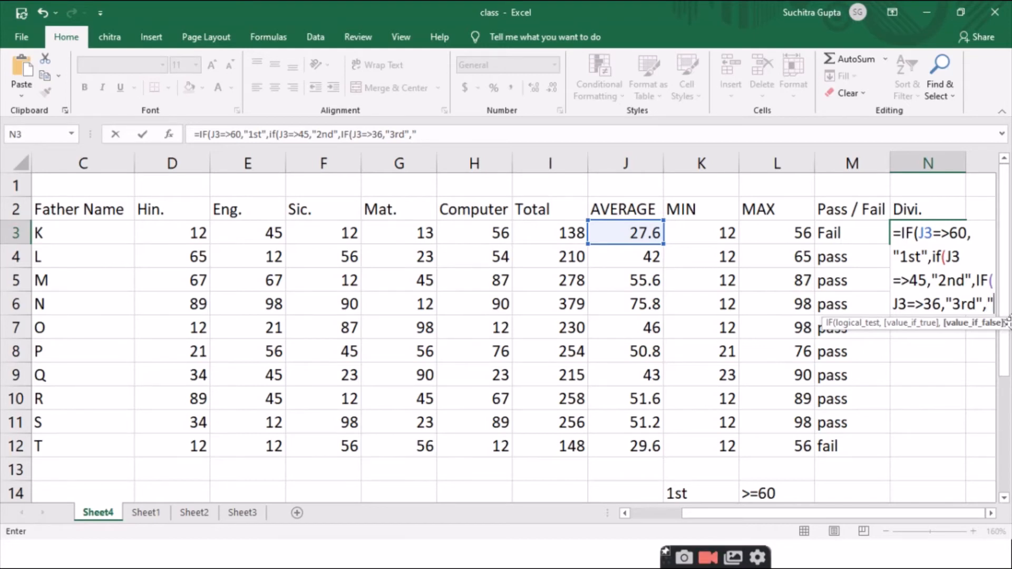
text(Fa)
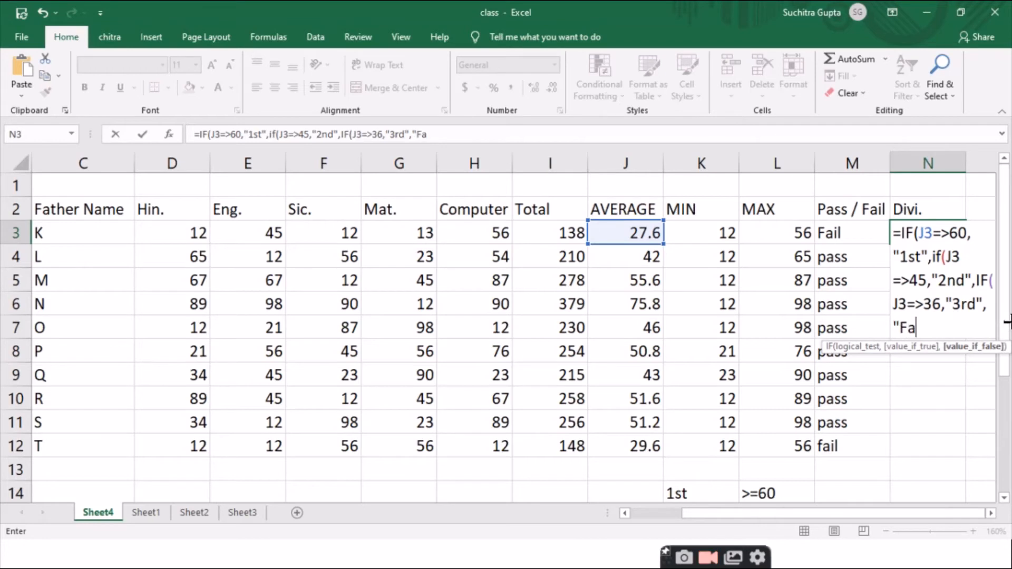
text(il")
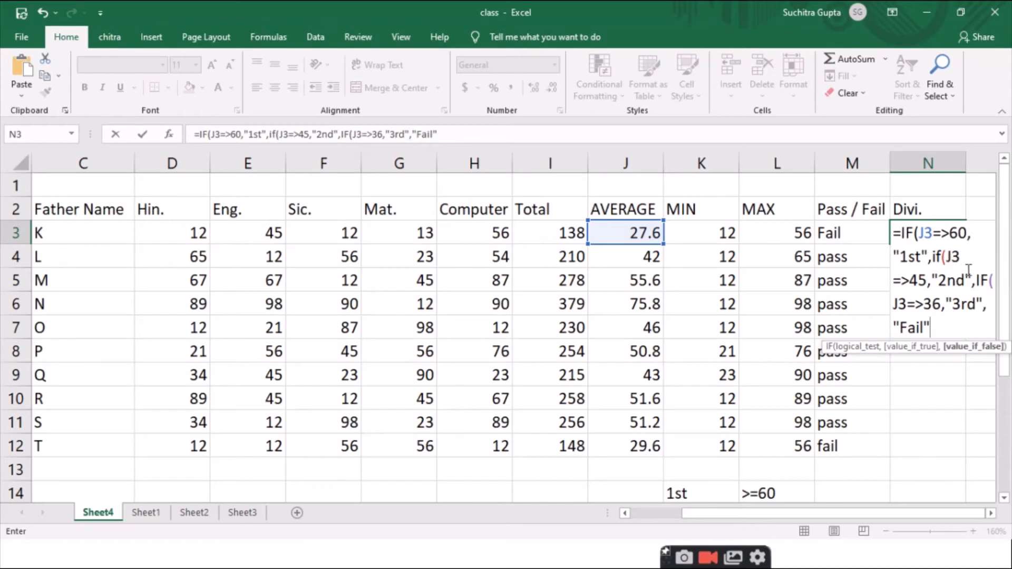
click(931, 328)
text())))
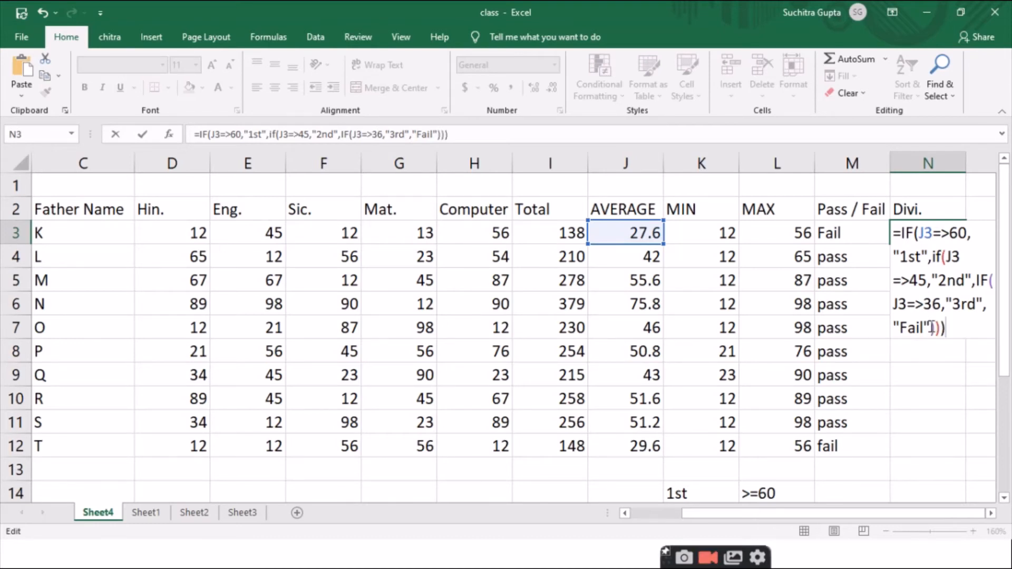
key(BackSpace)
key(BackSpace)
key(BackSpace)
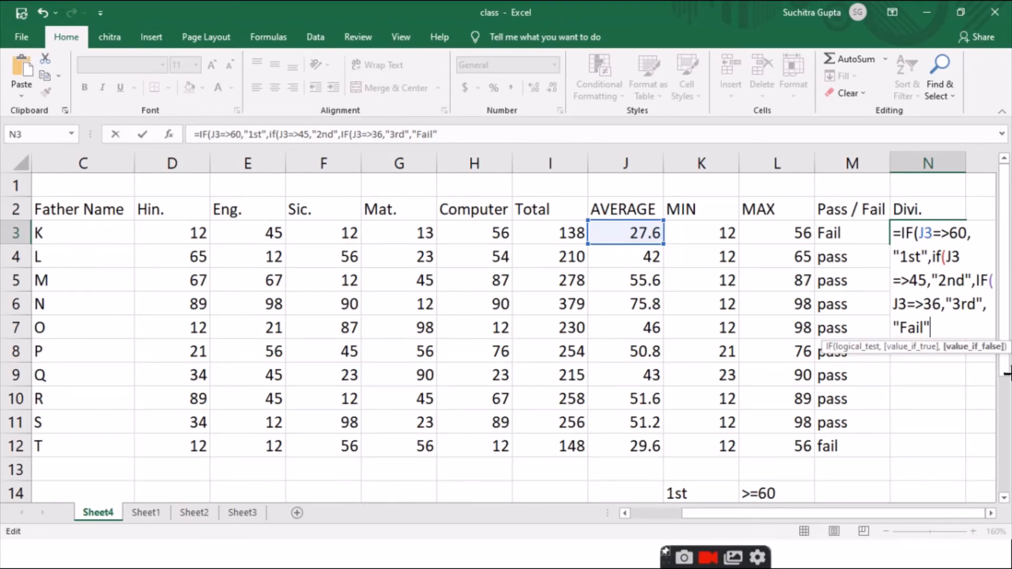
key(Return)
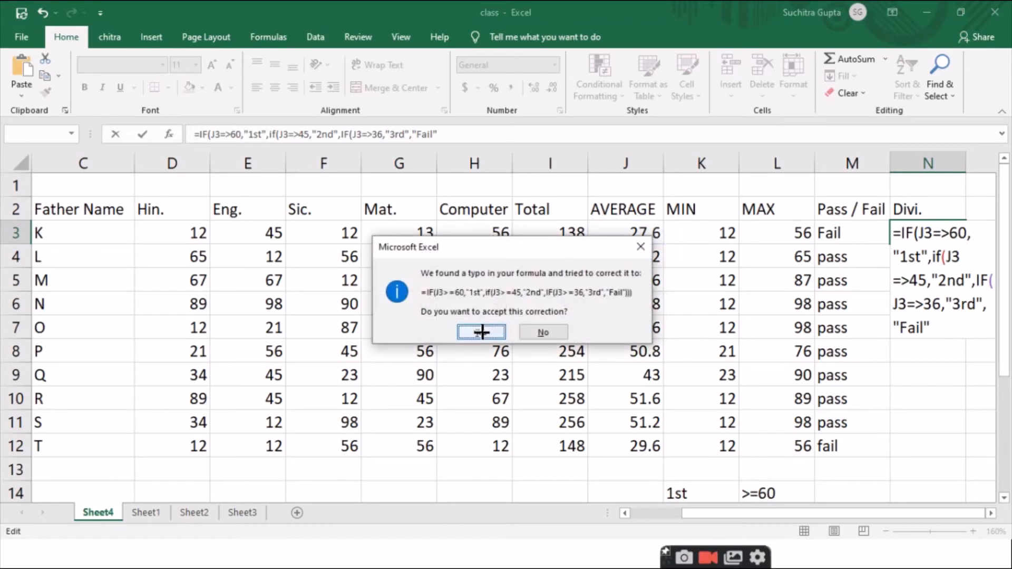
click(481, 332)
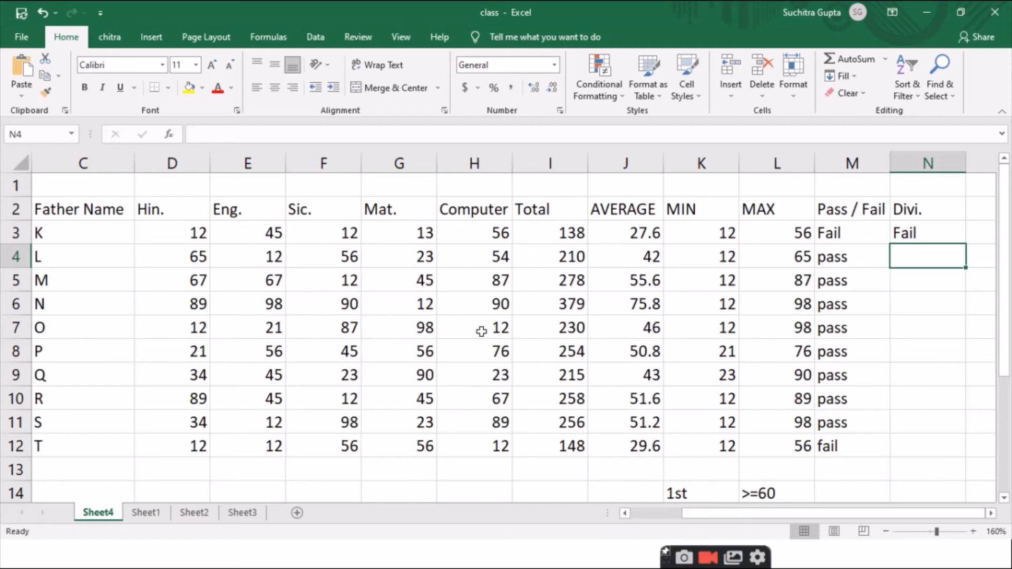
Begin an IF formula in N4 that tests J4=>60 and returns "1st" when true
text(=)
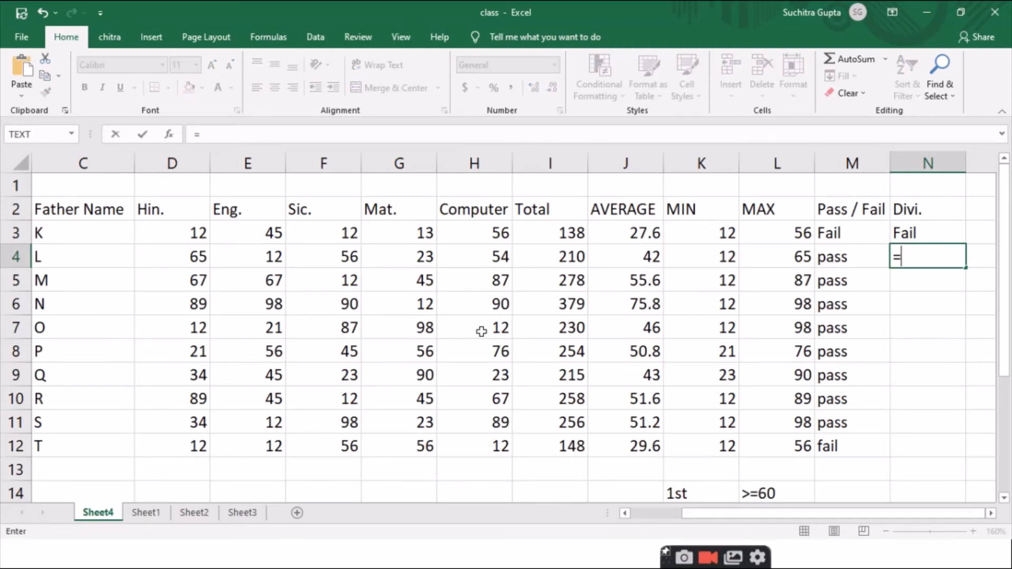
text(if)
key(Tab)
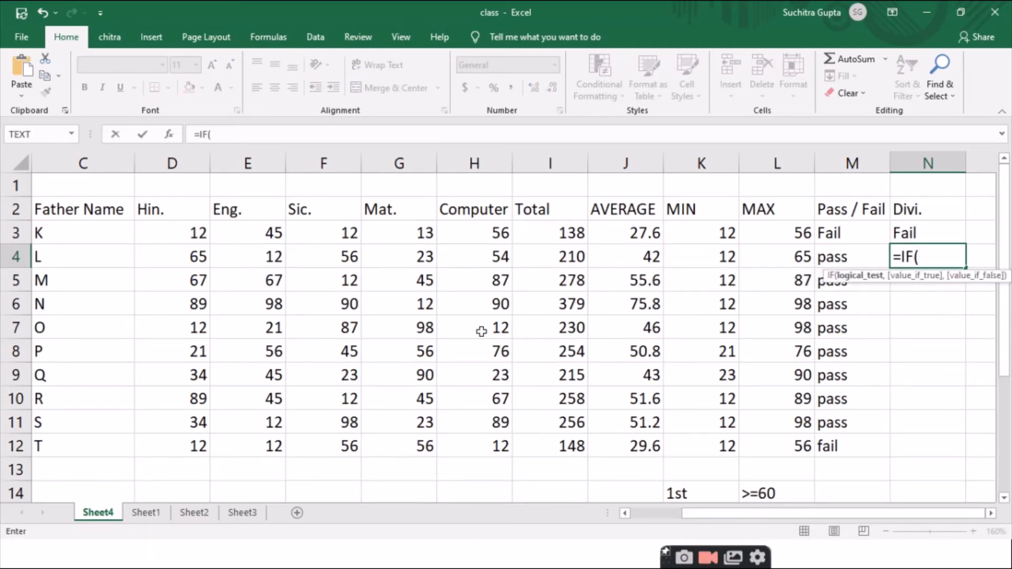
key(Left)
key(Left)
key(Left)
key(Left)
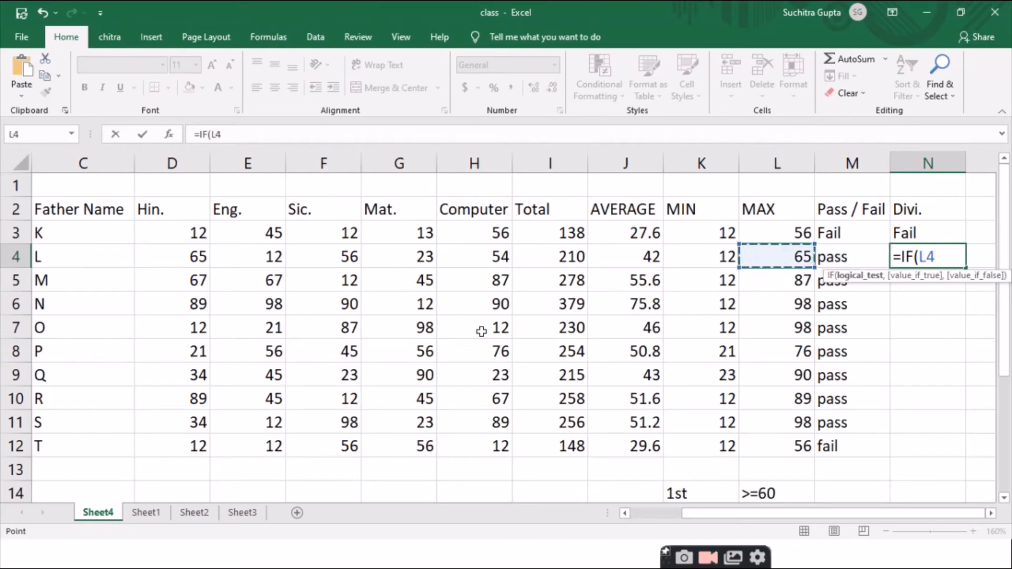
text(=)
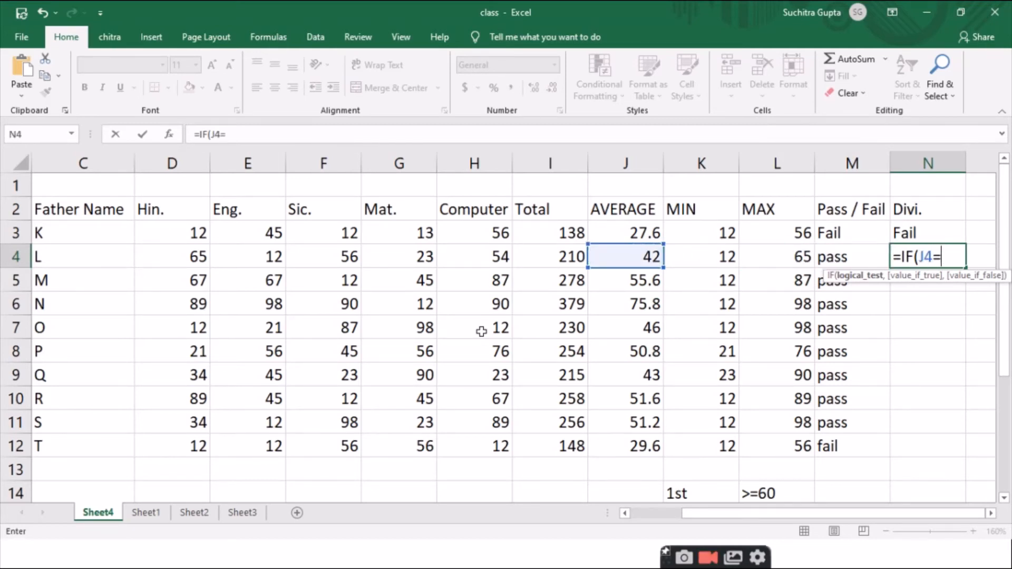
text(>)
text(60,)
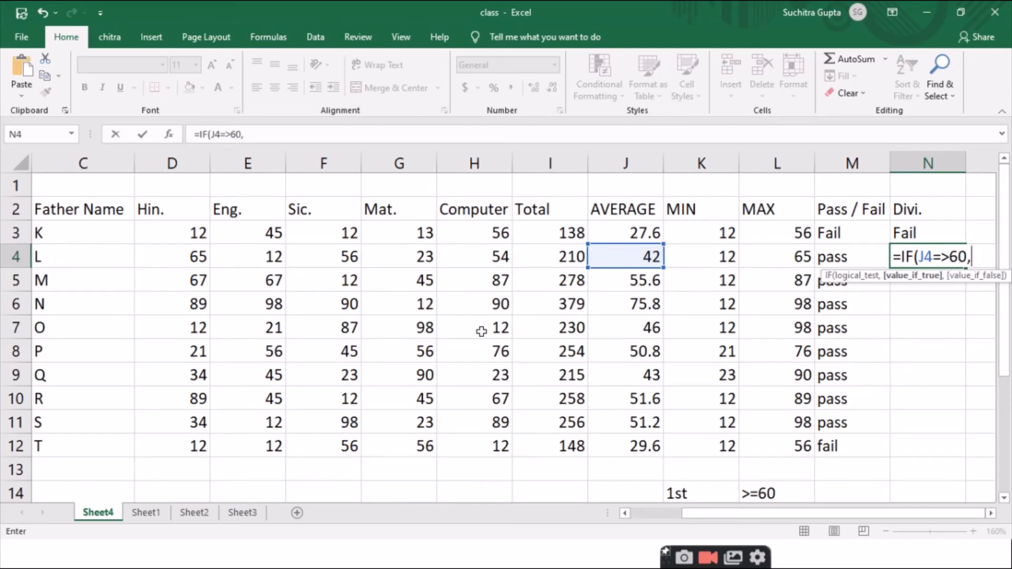
text("1st)
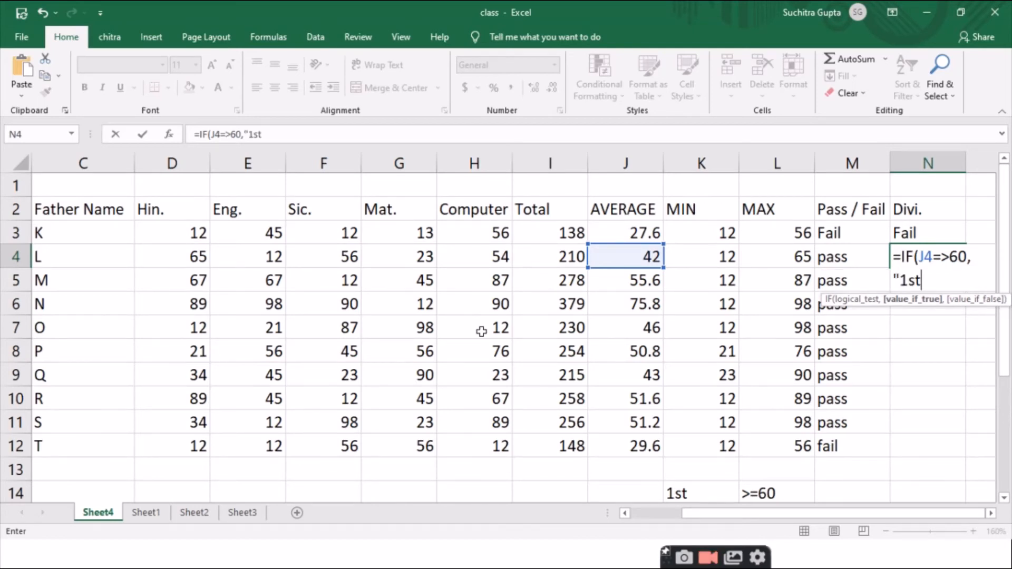
Nest a second IF in the N4 formula that tests J4=>45 and returns "2nd" when true
text(",if)
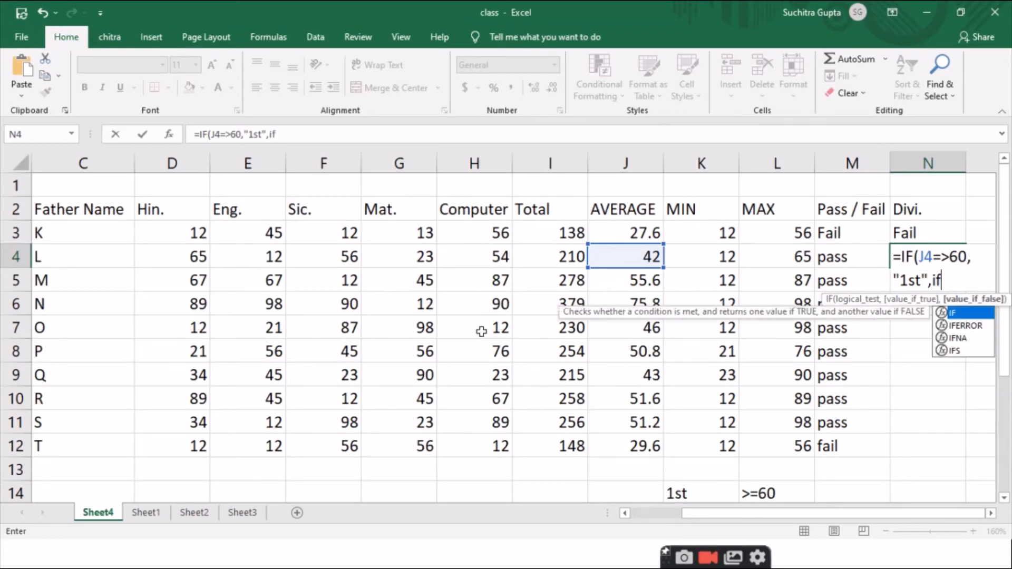
key(Tab)
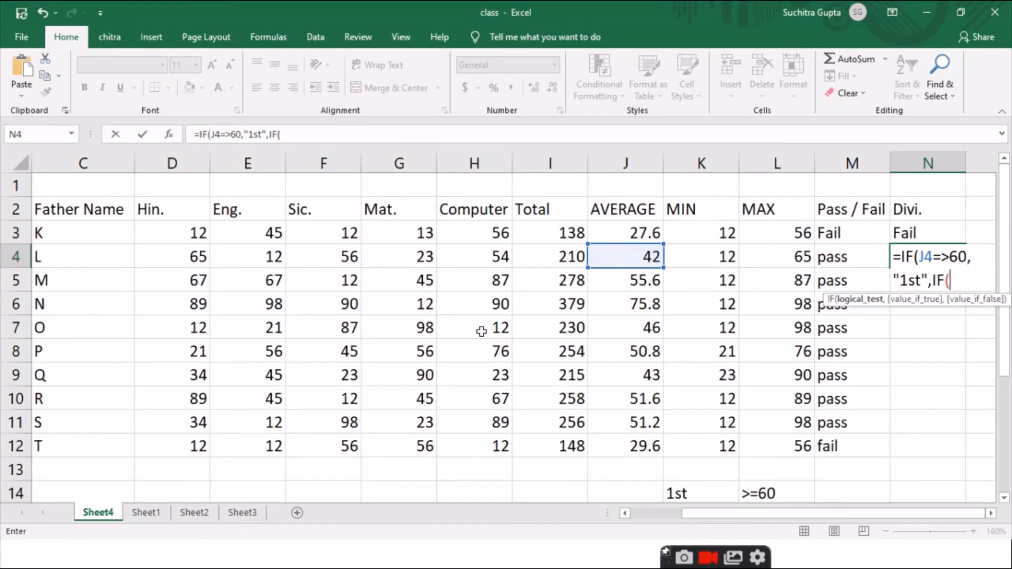
key(Left)
key(Left)
key(Left)
key(Left)
text(=)
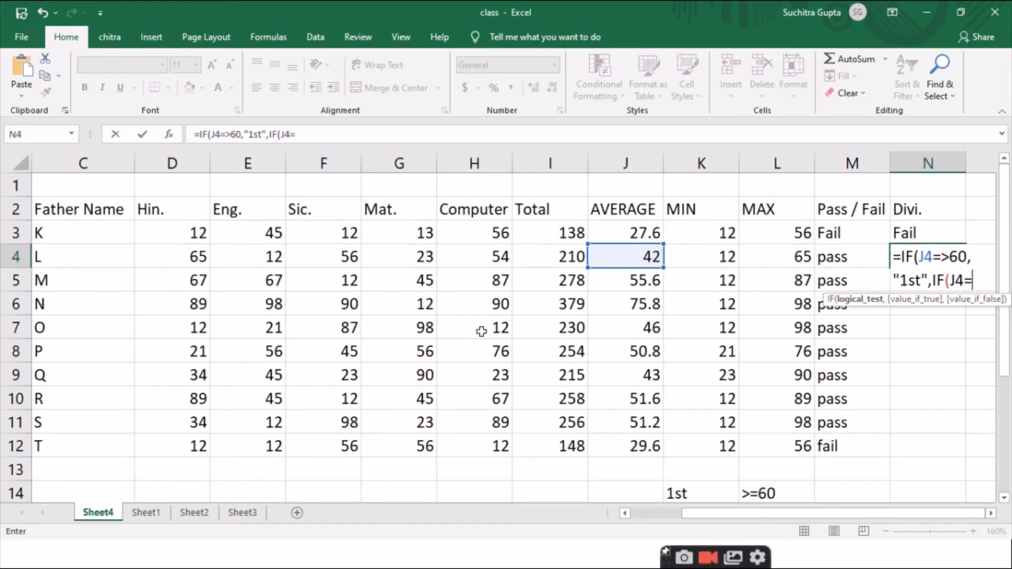
text(>45",)
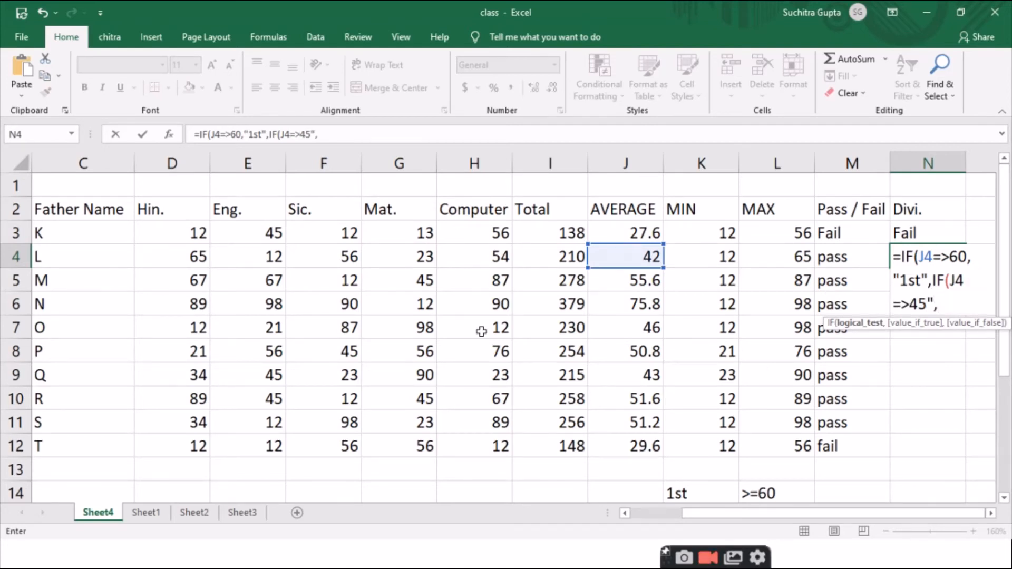
text(")
key(BackSpace)
key(BackSpace)
key(BackSpace)
text(,)
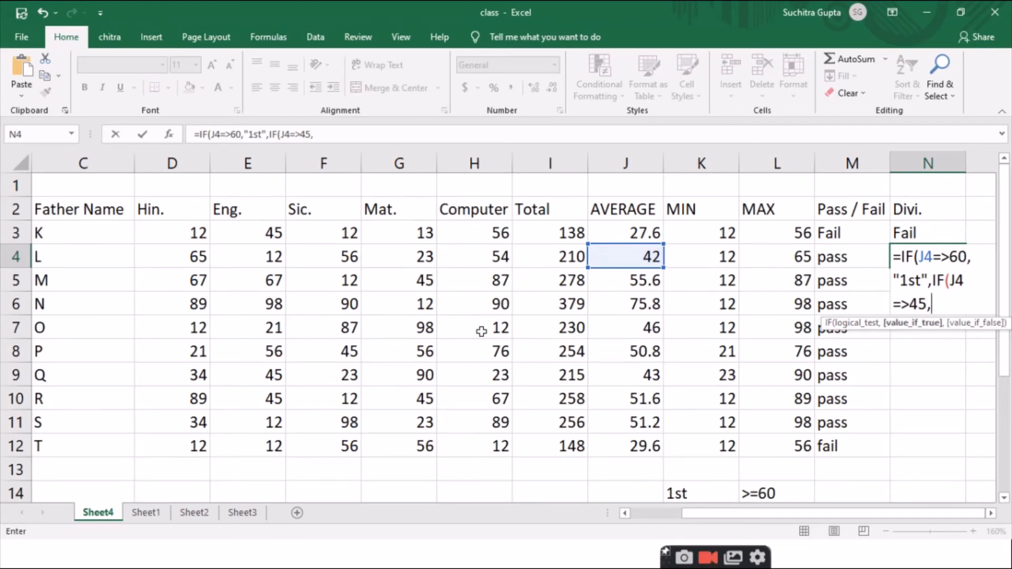
text("2nd",)
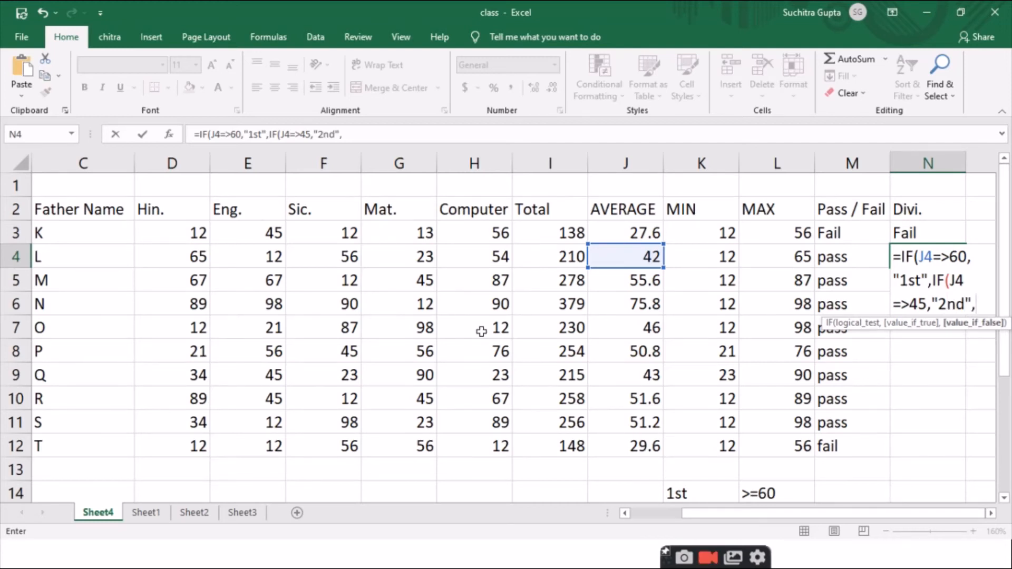
Nest a third IF in the N4 formula that tests J4=>36 and returns "3rd" when true
text(if)
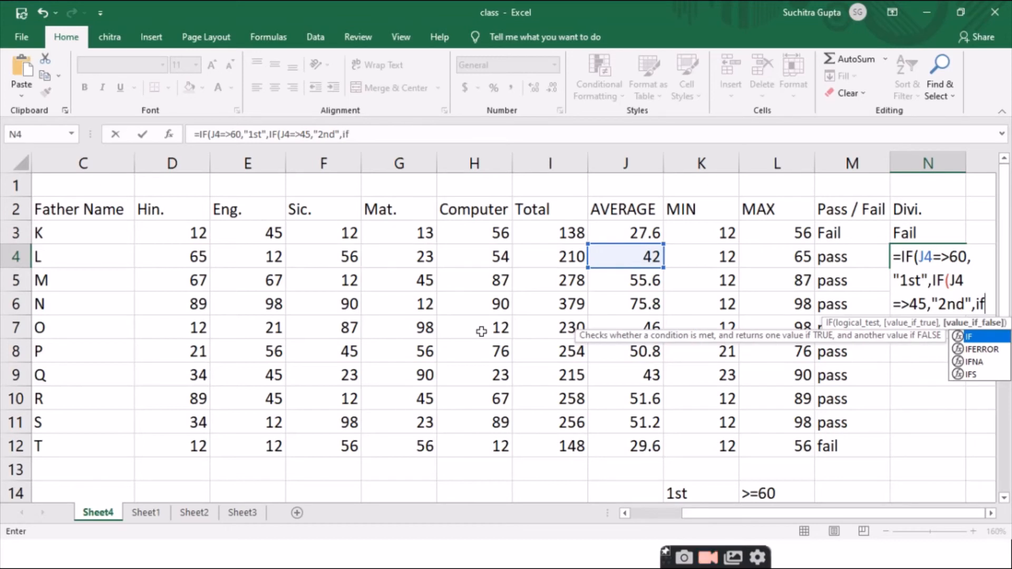
key(Tab)
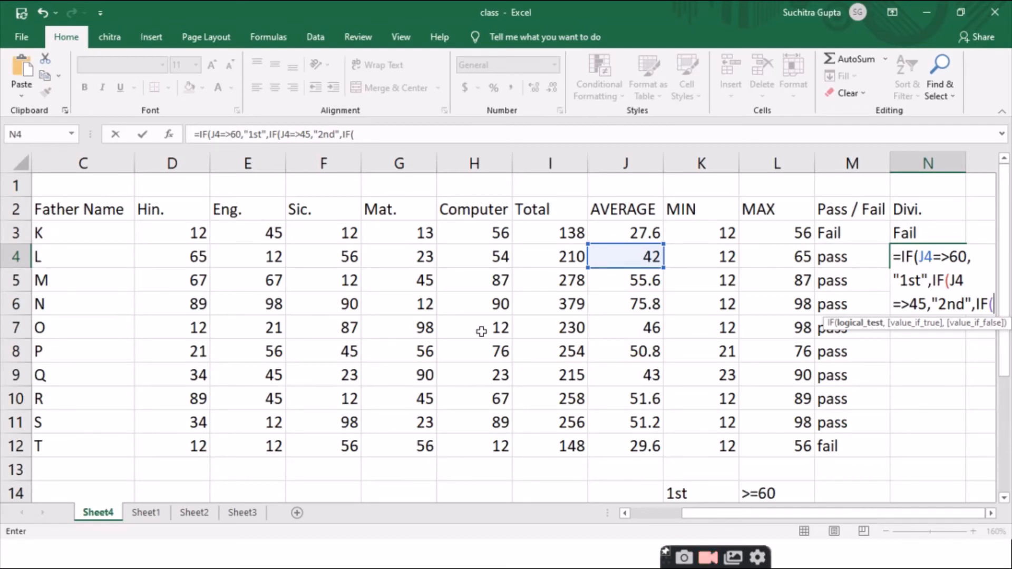
key(Left)
key(Left)
key(Left)
key(Left)
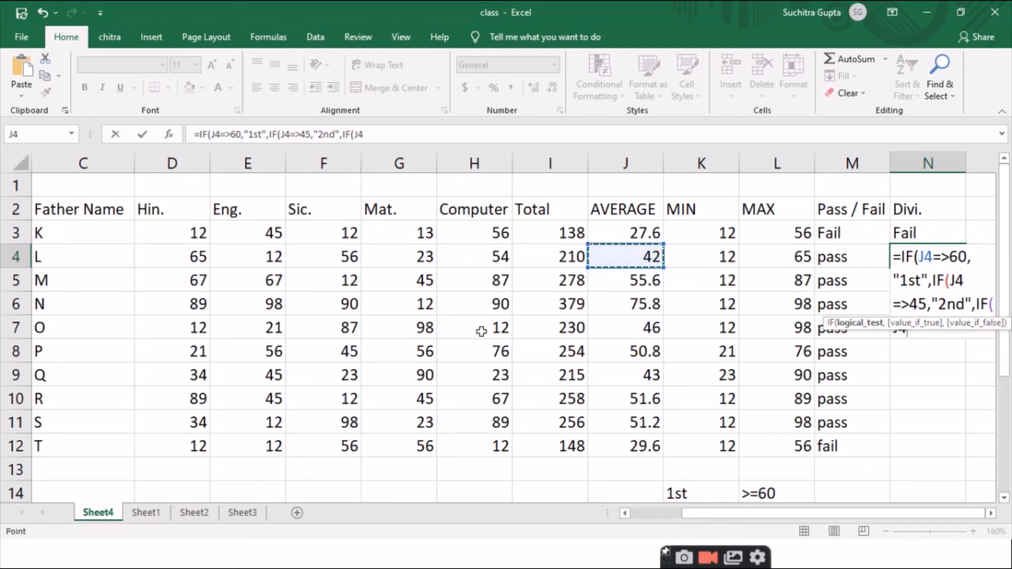
text(=>)
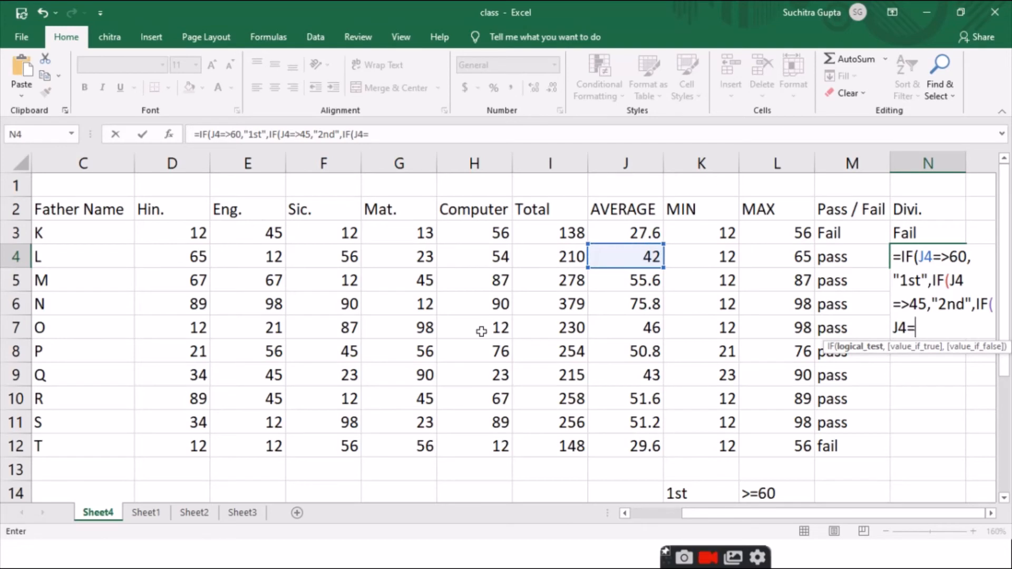
text(36)
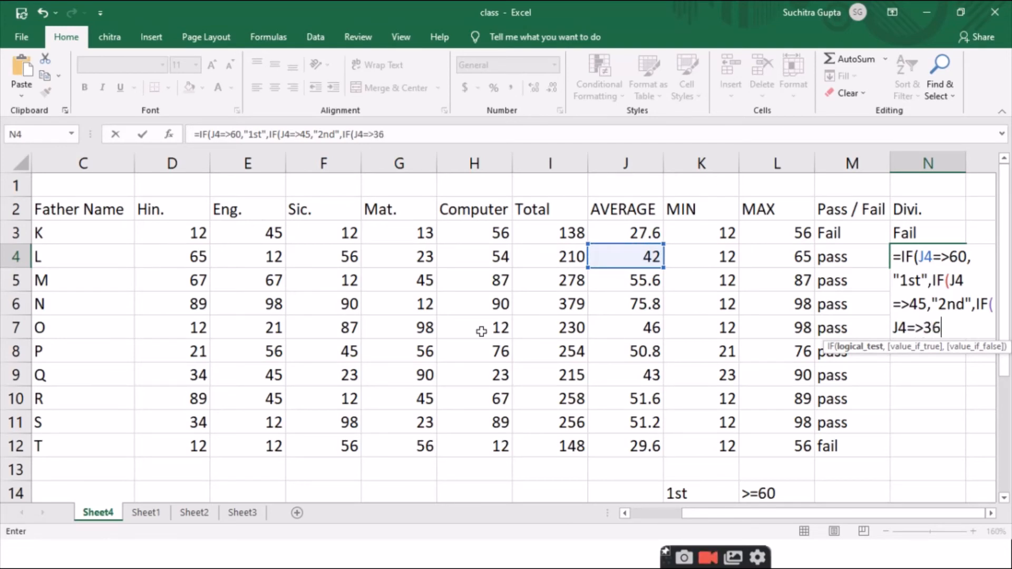
text(,)
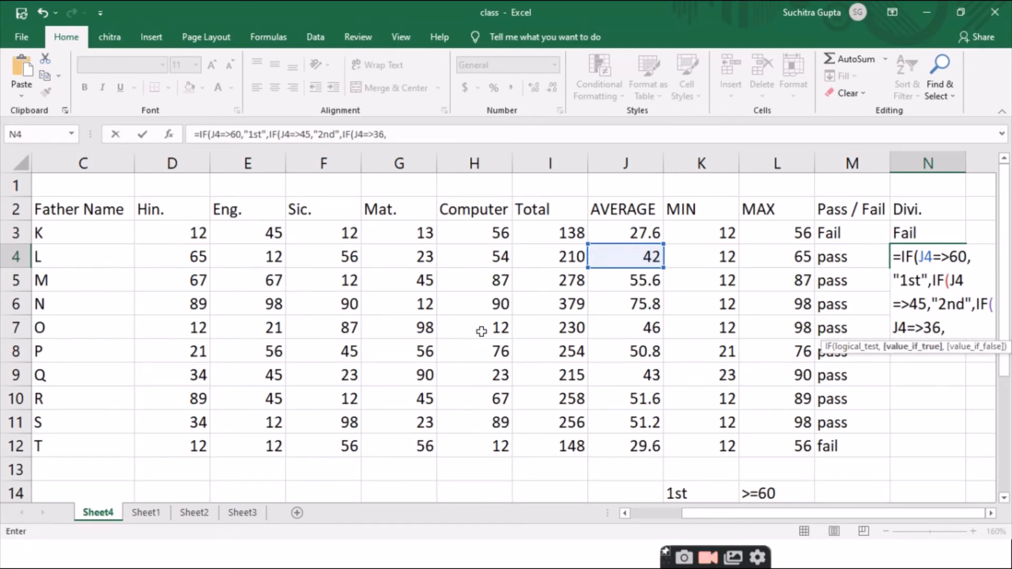
text("3rdd)
key(BackSpace)
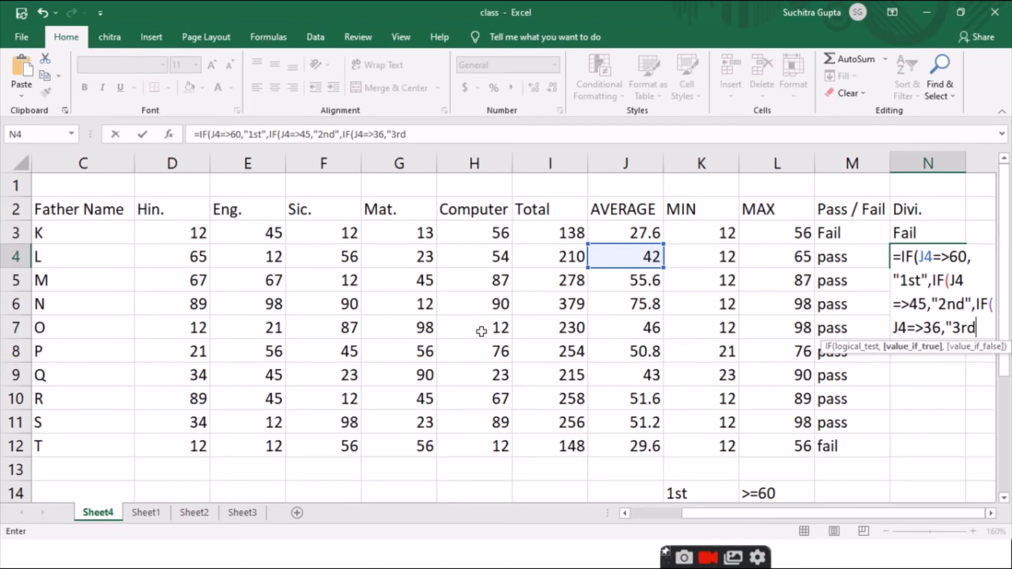
text(,")
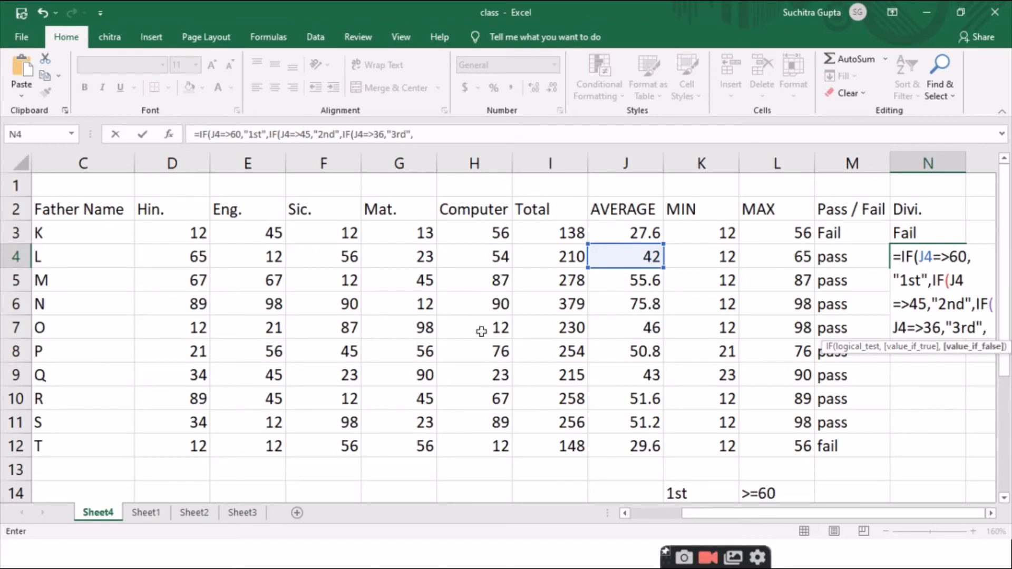
Finish the N4 formula with "fail" as the last false value and accept the proposed formula correction
text(fail)
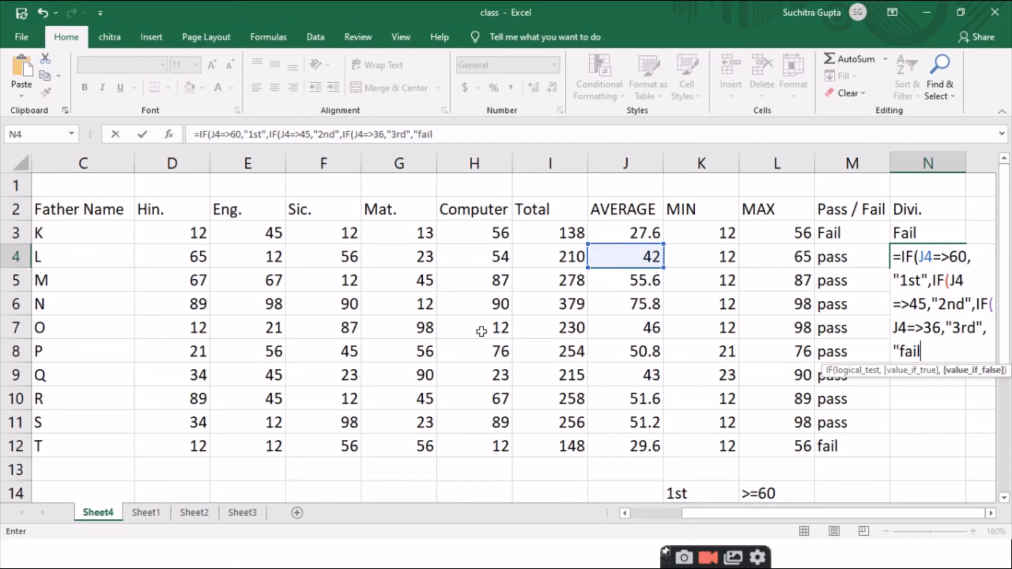
text(")
key(Return)
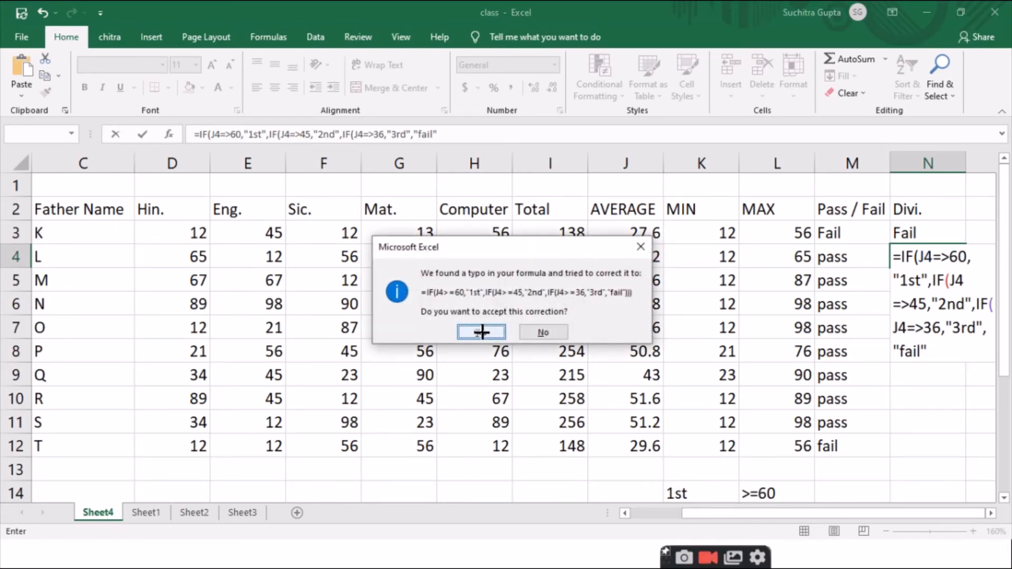
click(482, 332)
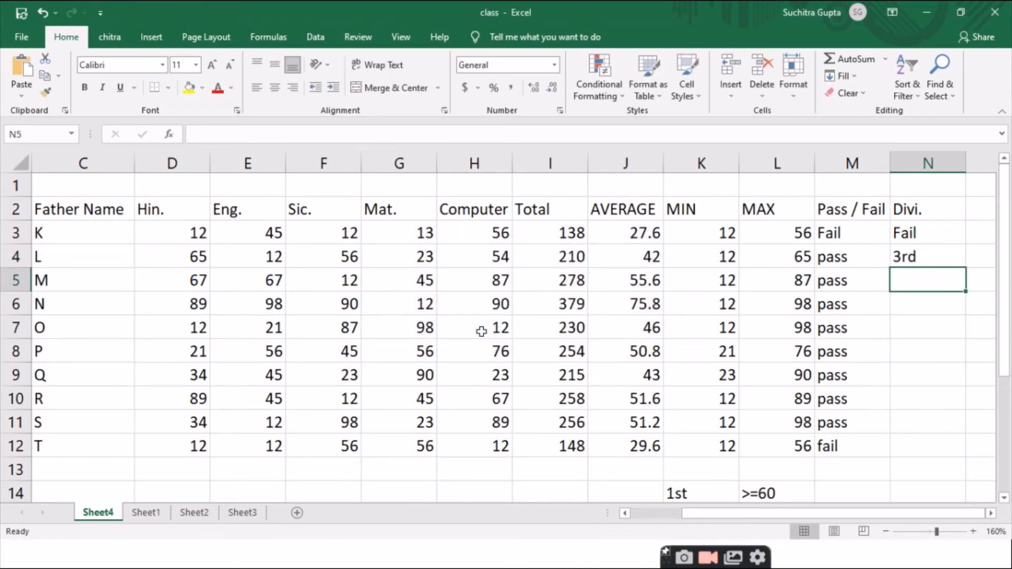
Fill the N4 division formula down the Divi. column through N12
key(Up)
key(shift+Down)
key(shift+Down)
key(shift+Down)
key(shift+Down)
key(shift+Down)
key(shift+Down)
key(shift+Down)
key(shift+Down)
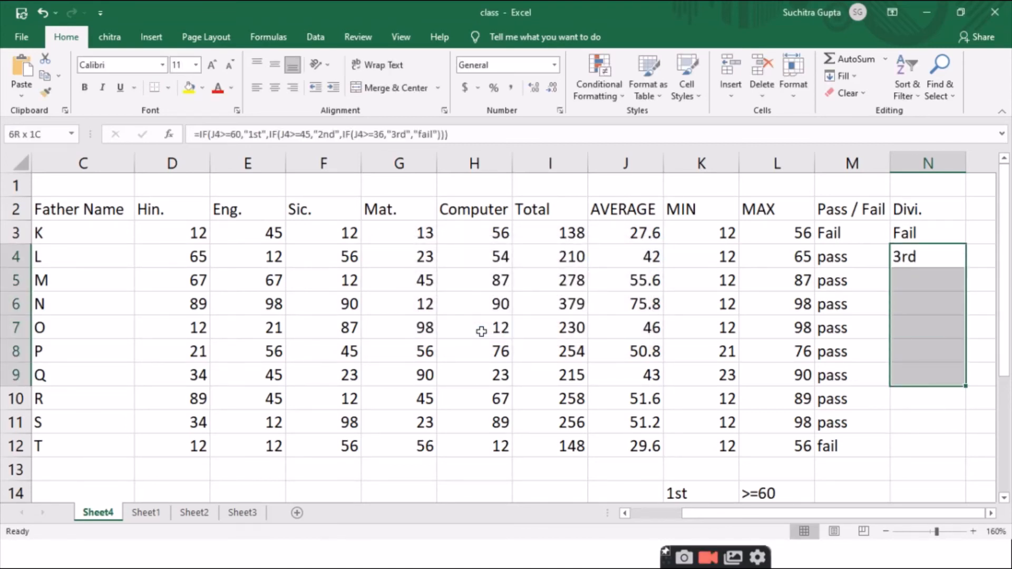
key(ctrl+d)
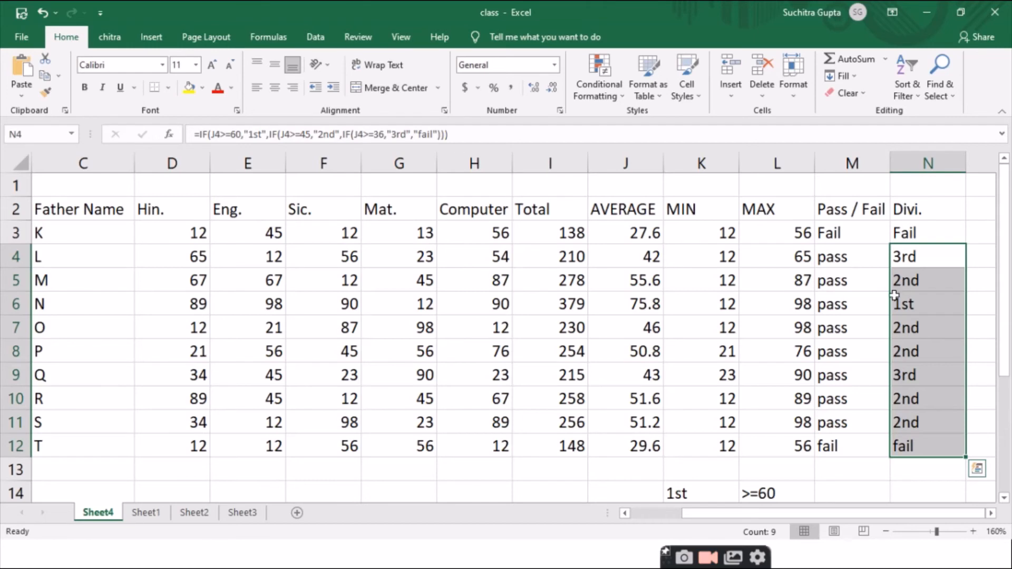
Compare the averages in rows 6 and 7 with the divisions assigned in the Divi. column
click(919, 321)
key(Up)
key(Left)
key(Left)
key(Left)
key(Left)
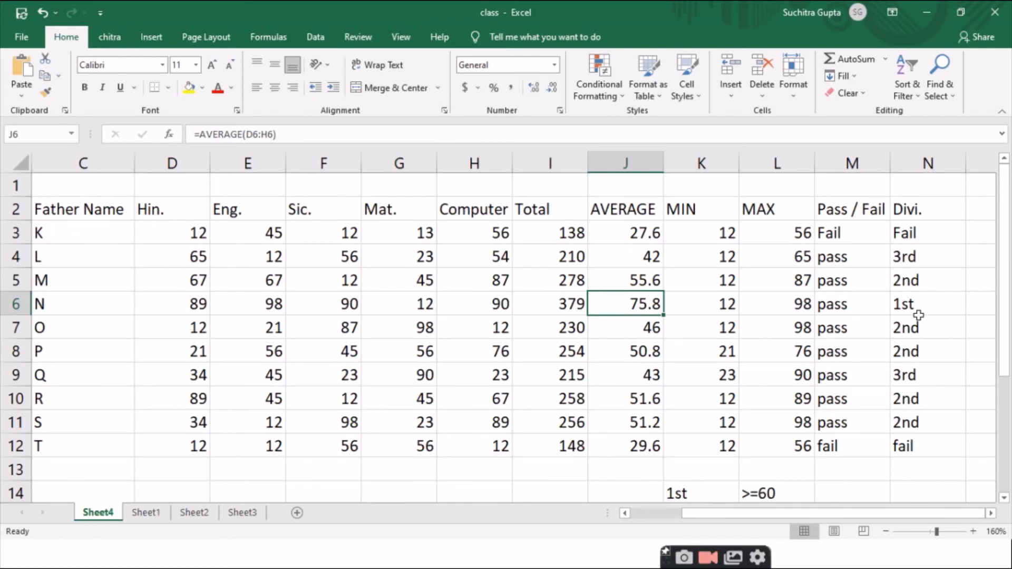
key(Down)
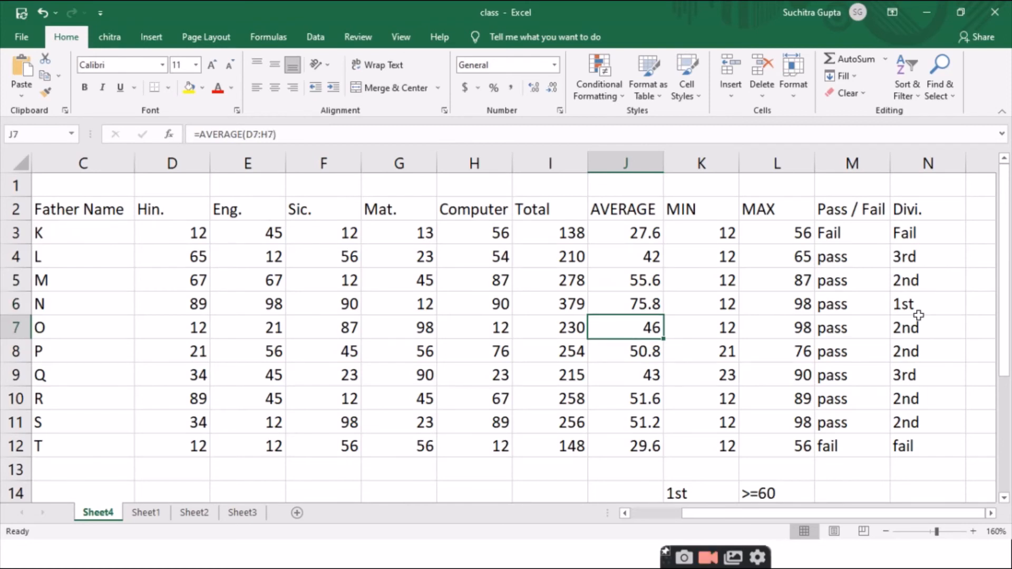
key(Right)
key(Right)
key(Right)
key(Right)
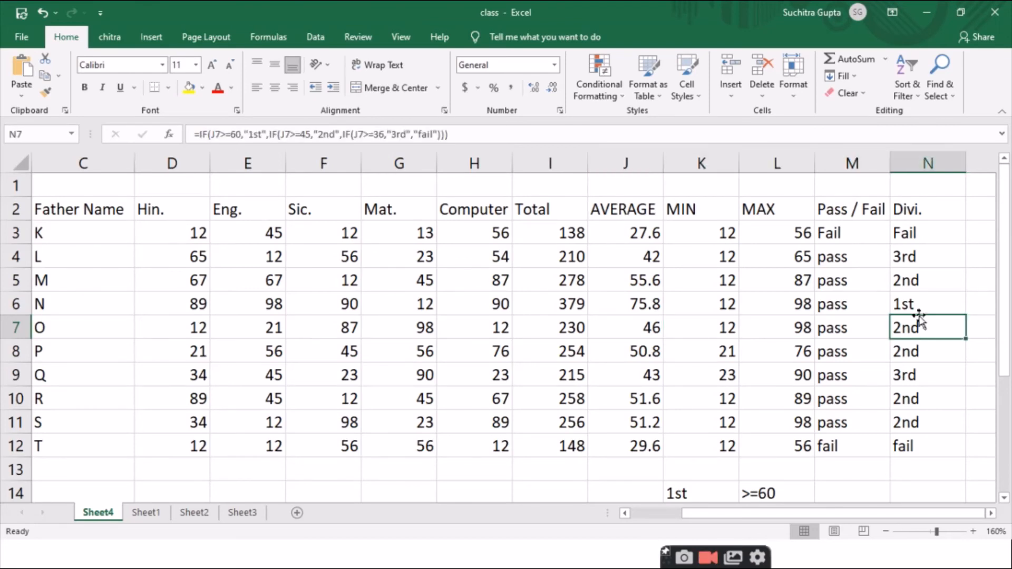
key(Left)
key(Left)
key(Left)
key(Left)
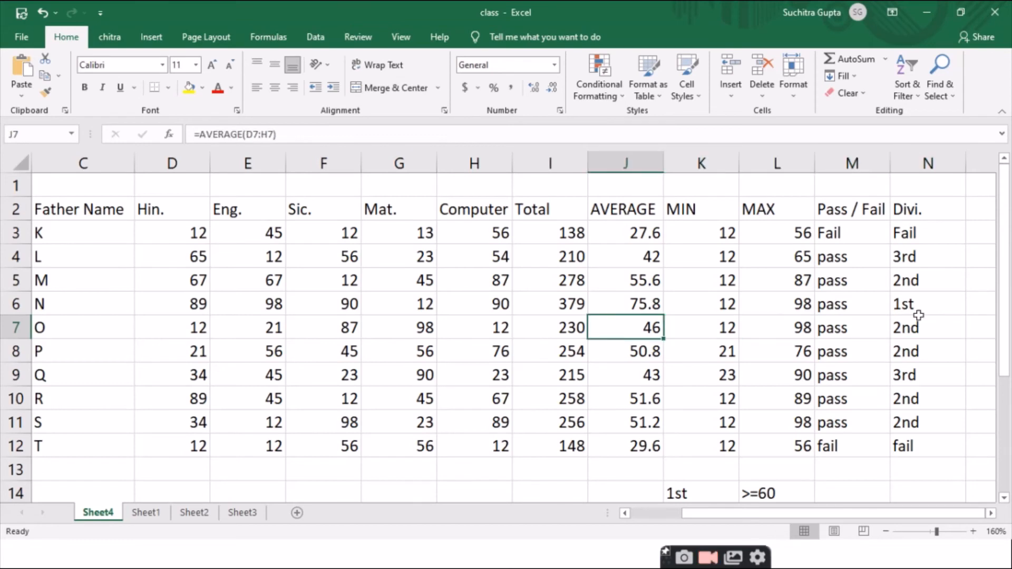
key(Right)
key(Right)
key(Right)
key(Right)
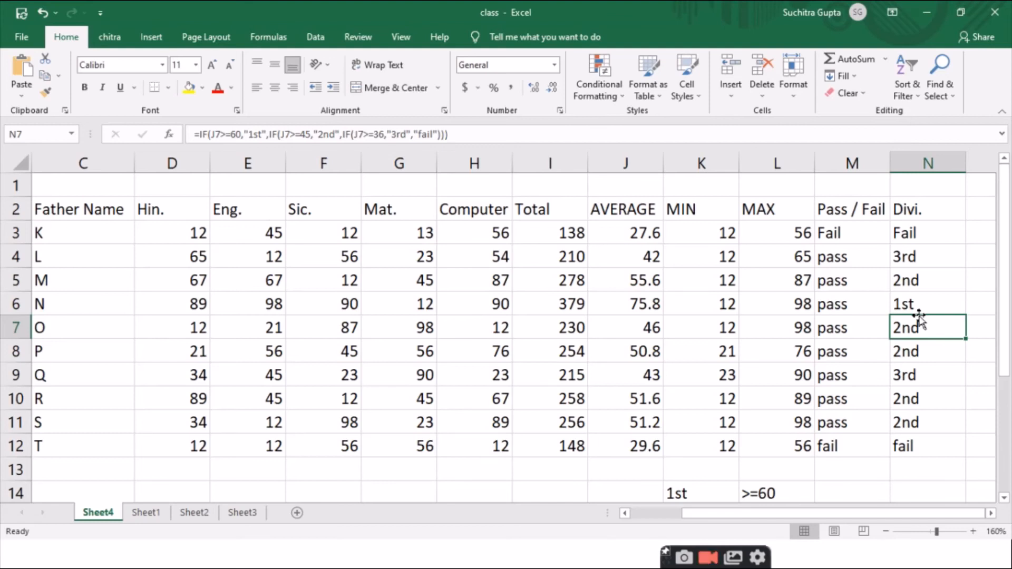
key(Left)
key(Left)
key(Left)
key(Left)
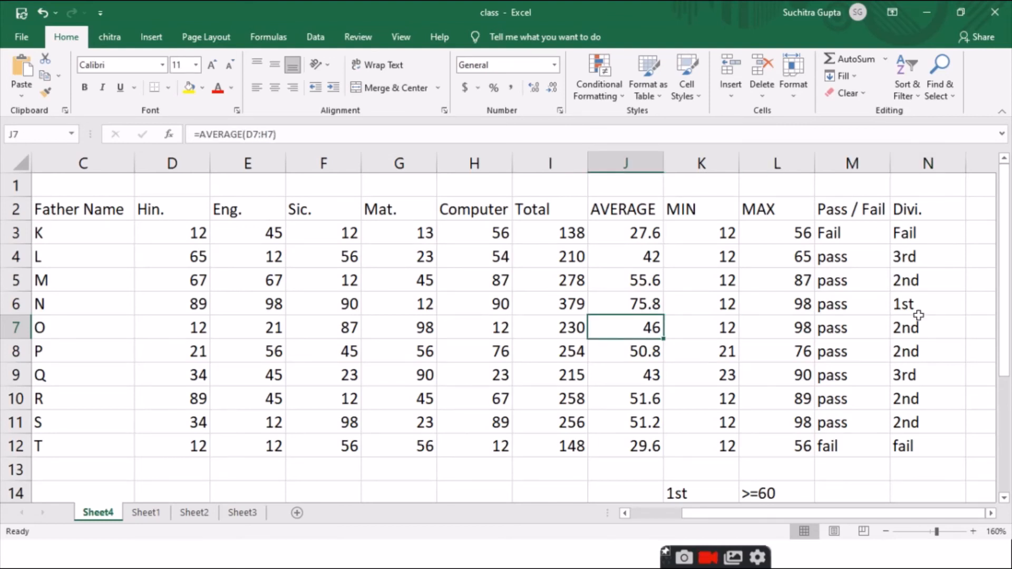
Check the remaining averages down column J against their Pass / Fail and Divi. entries
key(Up)
key(Up)
key(Down)
key(Down)
key(Down)
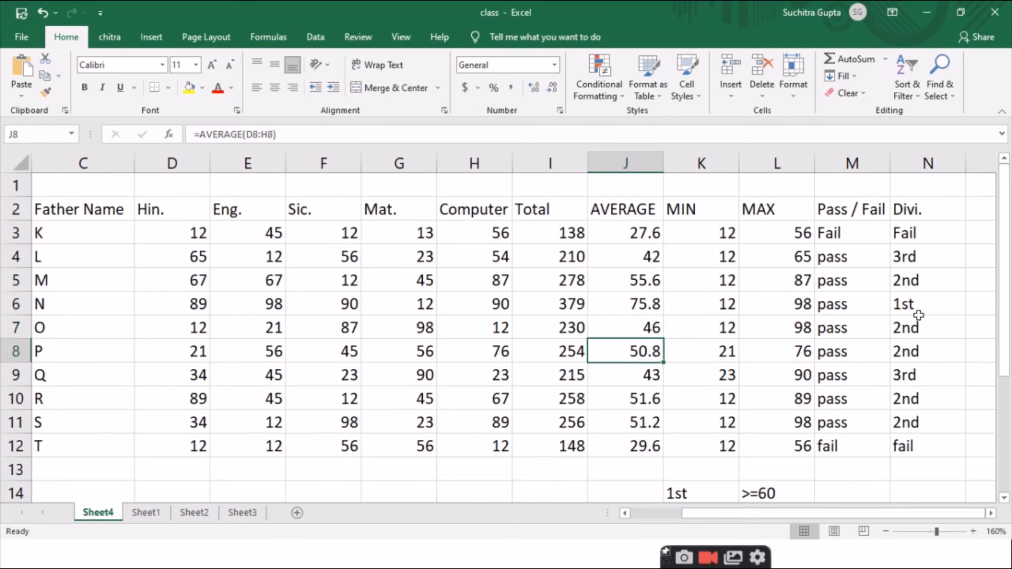
key(Down)
key(Down)
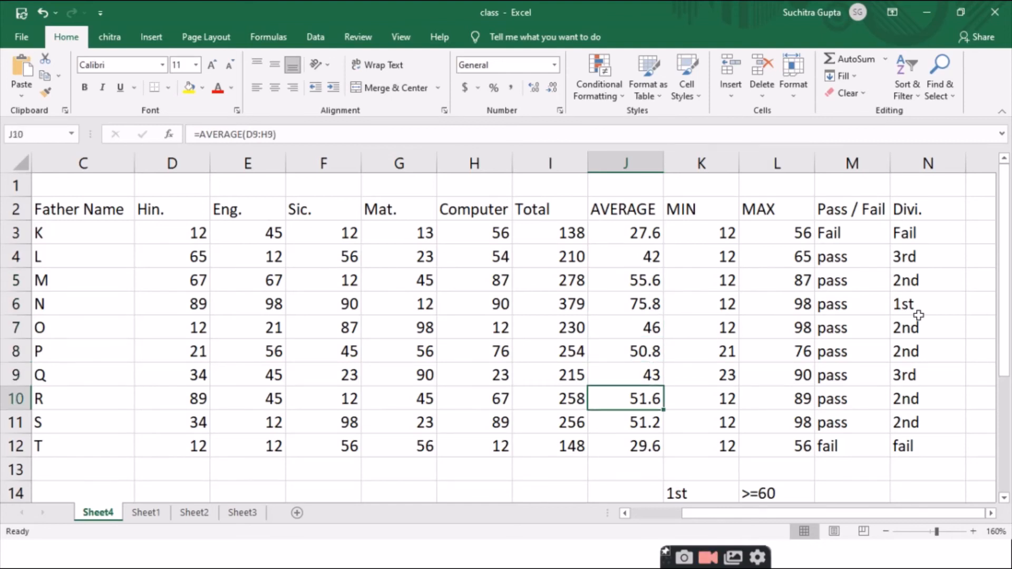
key(Down)
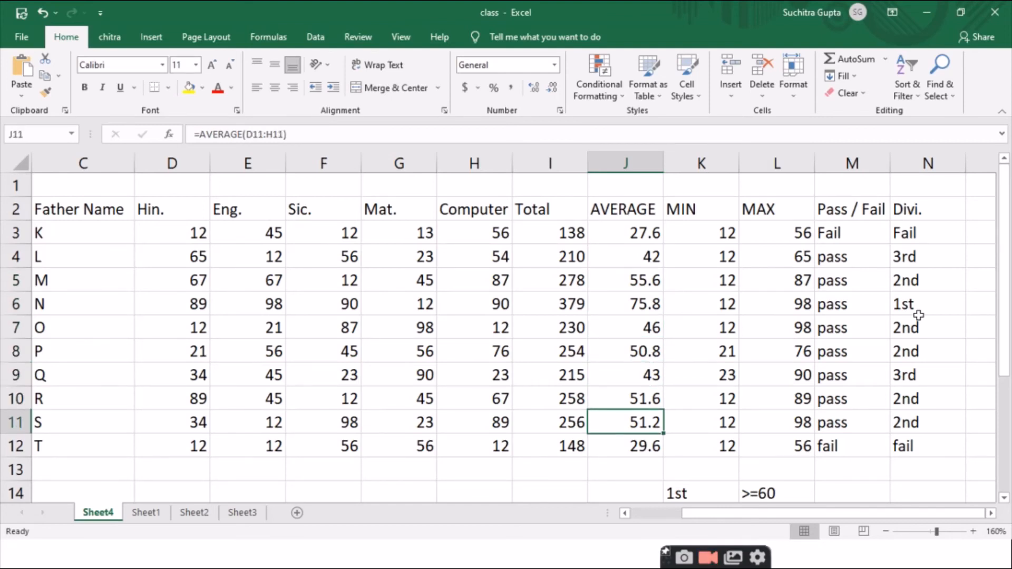
key(Up)
key(Up)
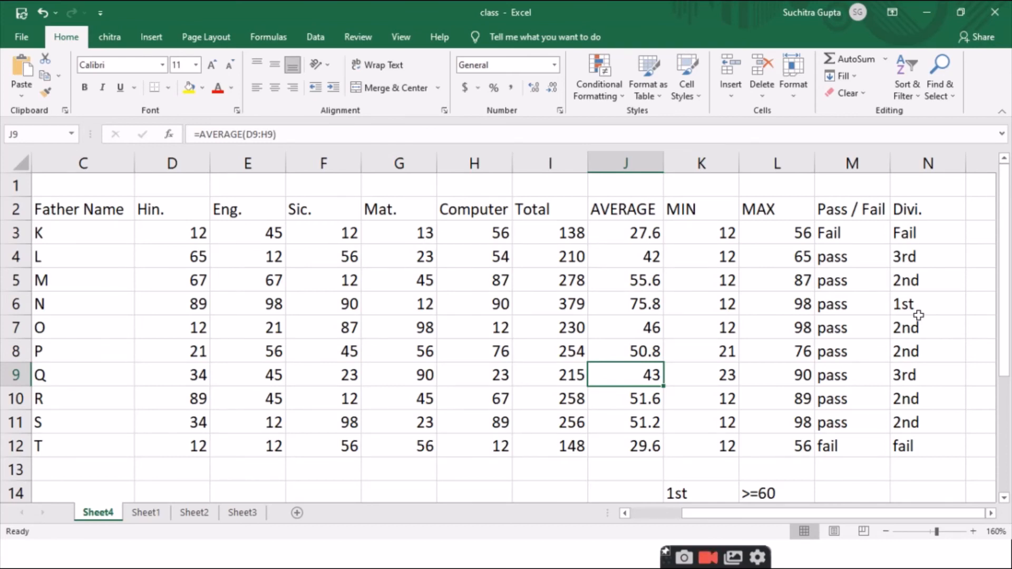
key(Right)
key(Right)
key(Right)
key(Right)
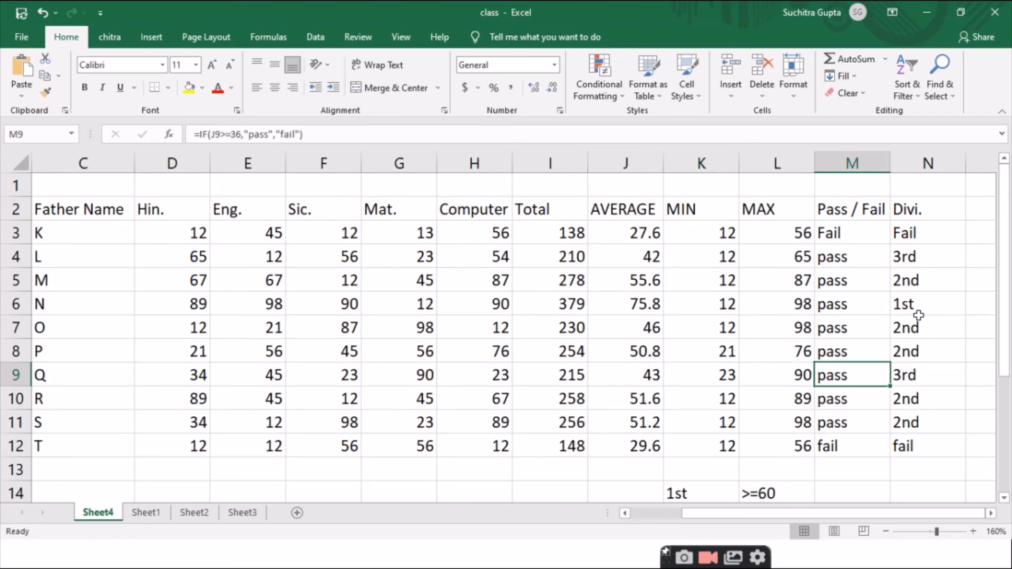
key(Down)
key(Left)
key(Left)
key(Left)
key(Left)
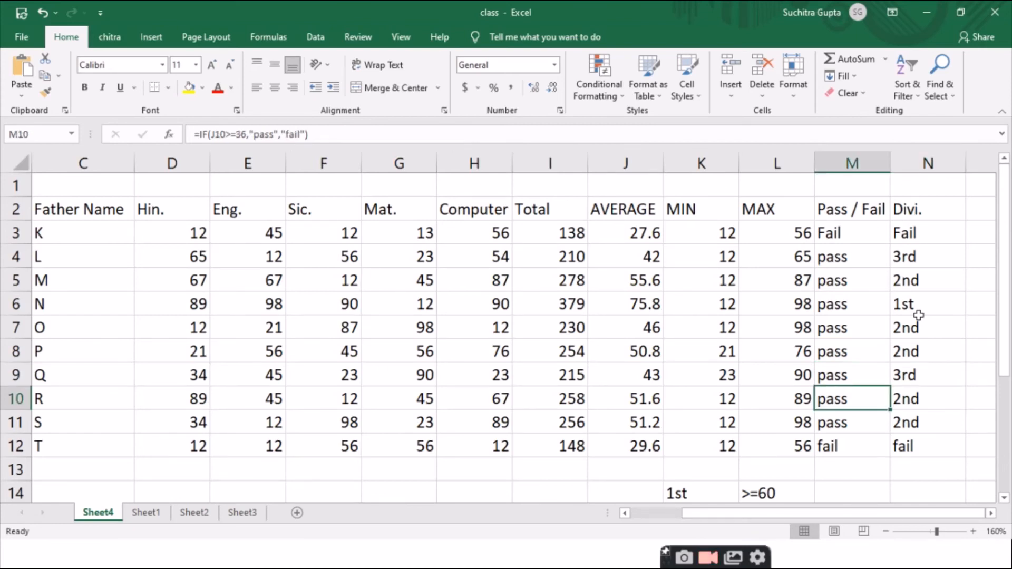
key(Down)
key(Down)
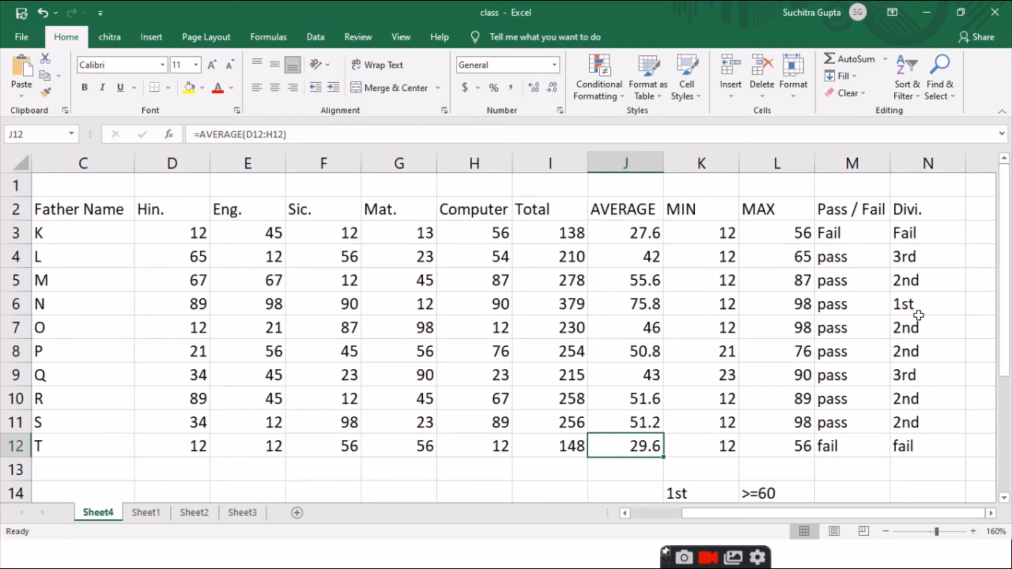
key(Right)
key(Right)
key(Right)
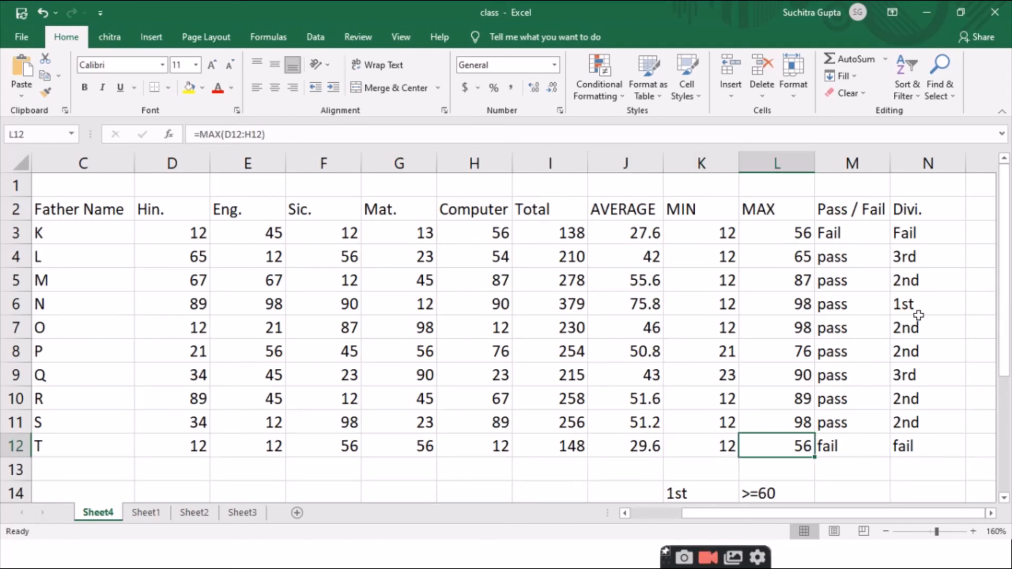
key(Left)
key(Left)
key(Left)
key(Up)
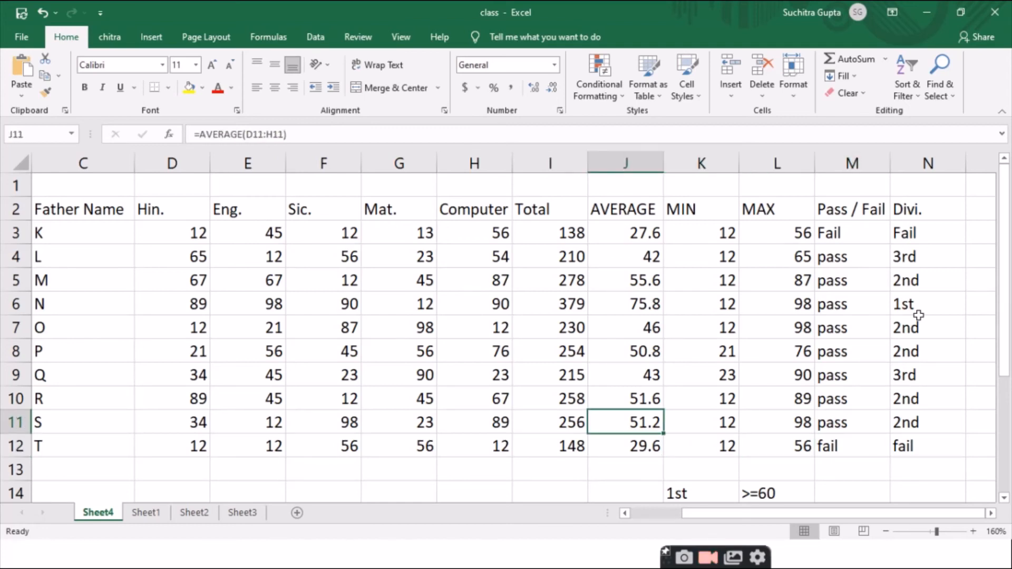
key(ctrl+Up)
key(Up)
key(Down)
key(Down)
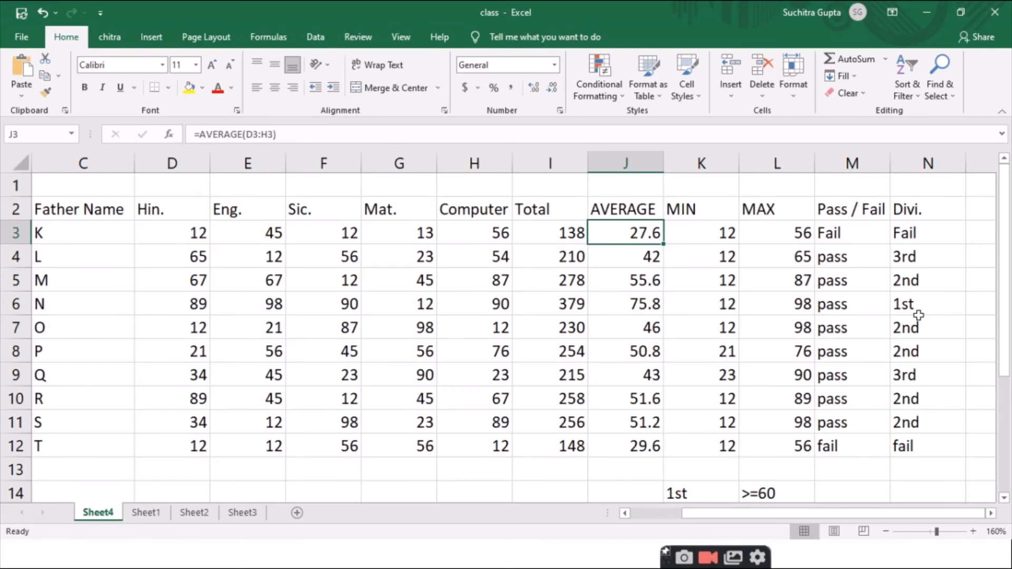
key(Left)
key(Left)
key(Left)
key(Left)
key(Left)
key(Left)
key(Left)
key(Left)
key(Left)
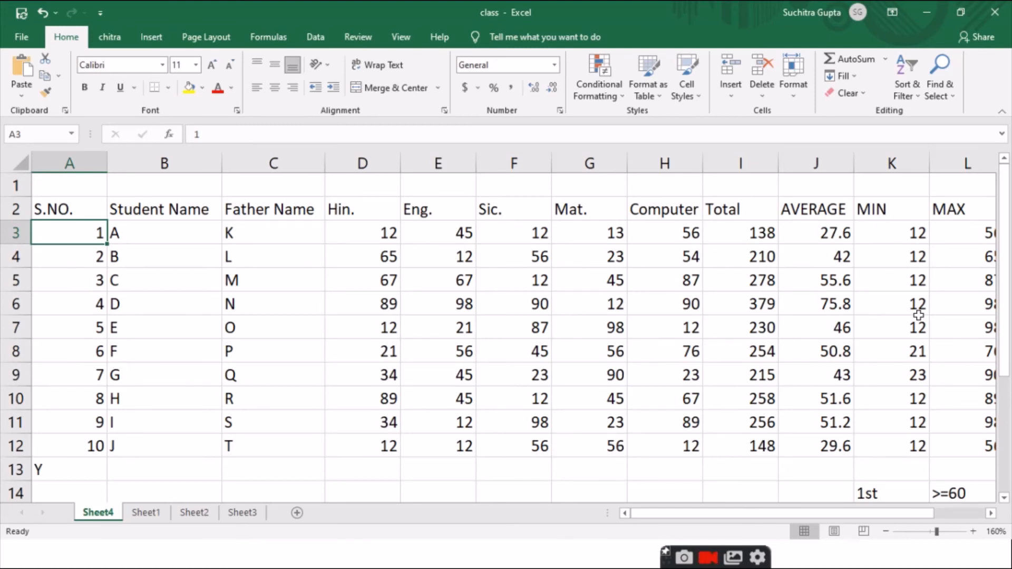
key(ctrl+a)
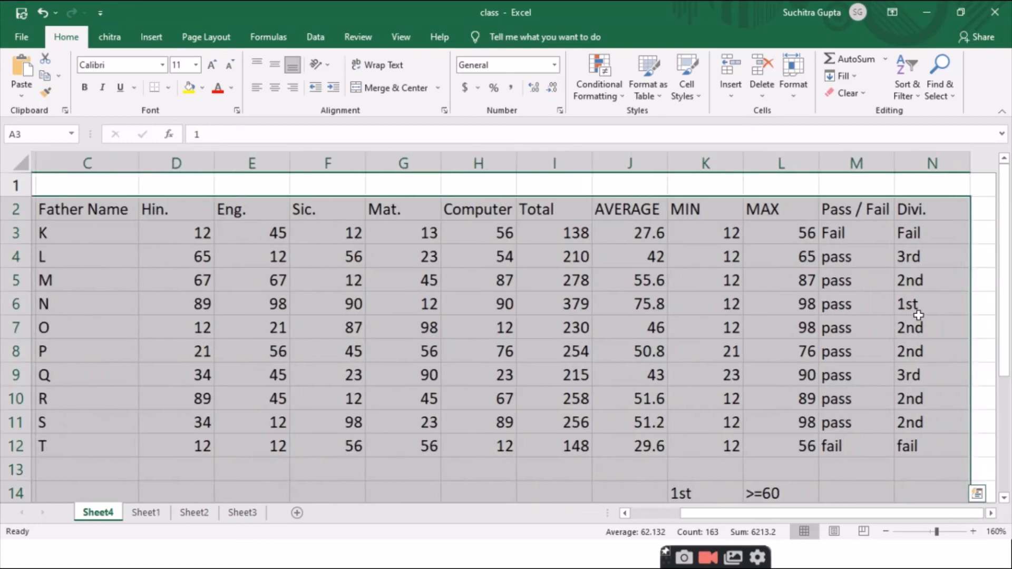
key(ctrl+q)
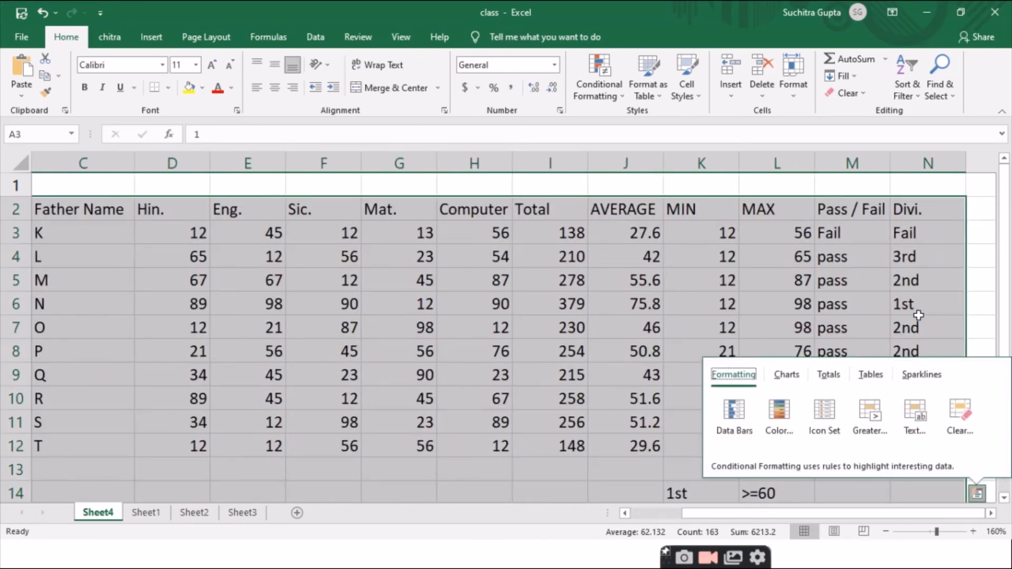
Delete the division criteria notes below the table in the range K13:L18
click(679, 469)
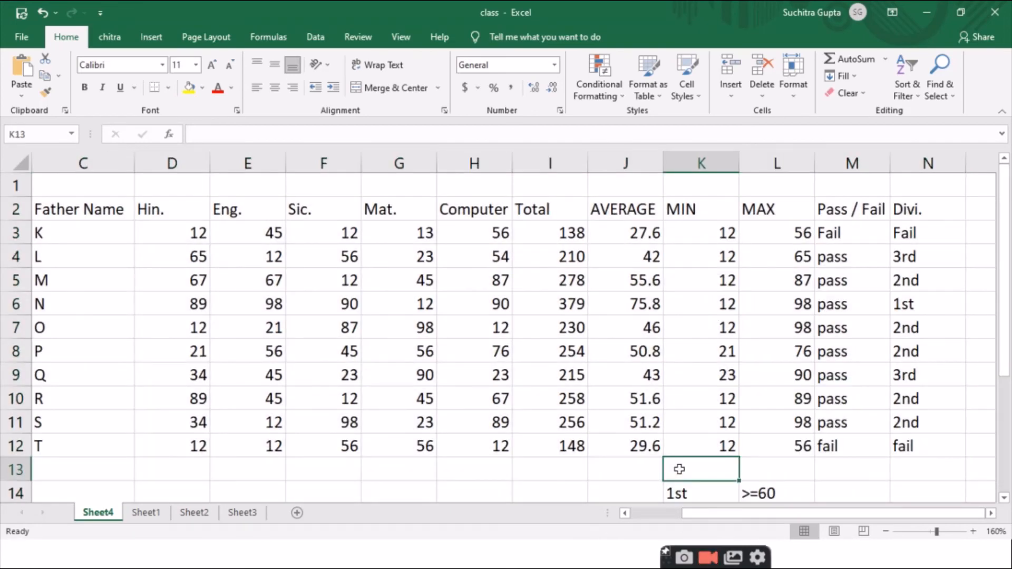
key(shift+Down)
key(shift+Down)
key(shift+Down)
key(shift+Down)
key(shift+Down)
key(shift+Right)
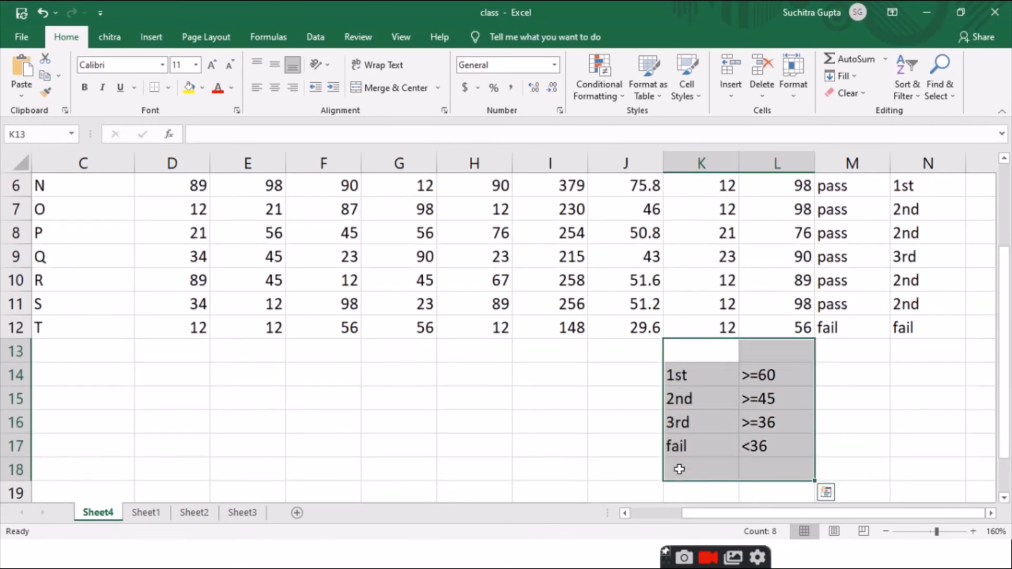
key(Delete)
key(Up)
key(Up)
key(ctrl+a)
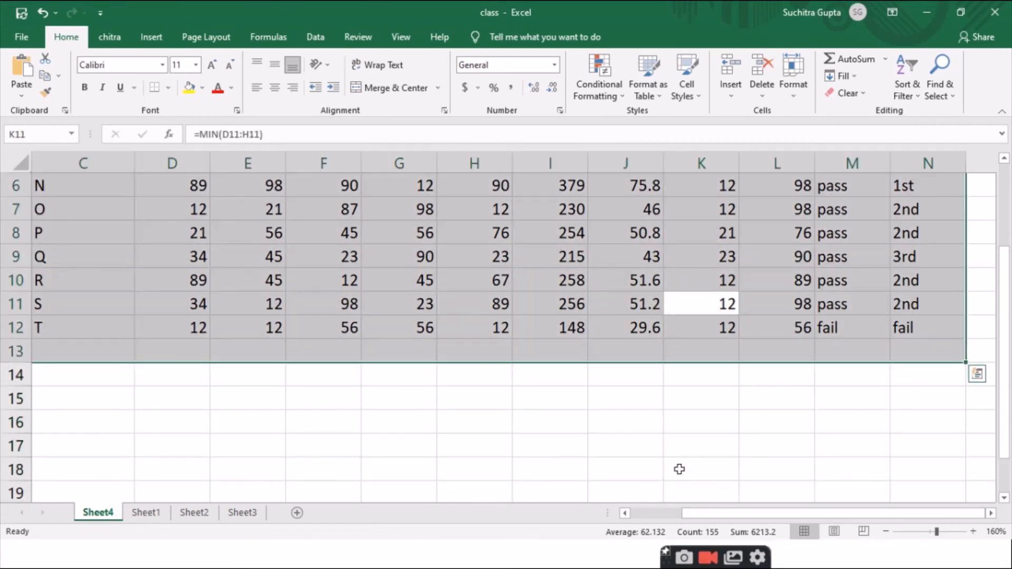
Apply borders to all cells of the marks table in A2:N12
key(Up)
key(Up)
key(Up)
key(Up)
key(Up)
key(Up)
key(Up)
key(Up)
key(Up)
key(Up)
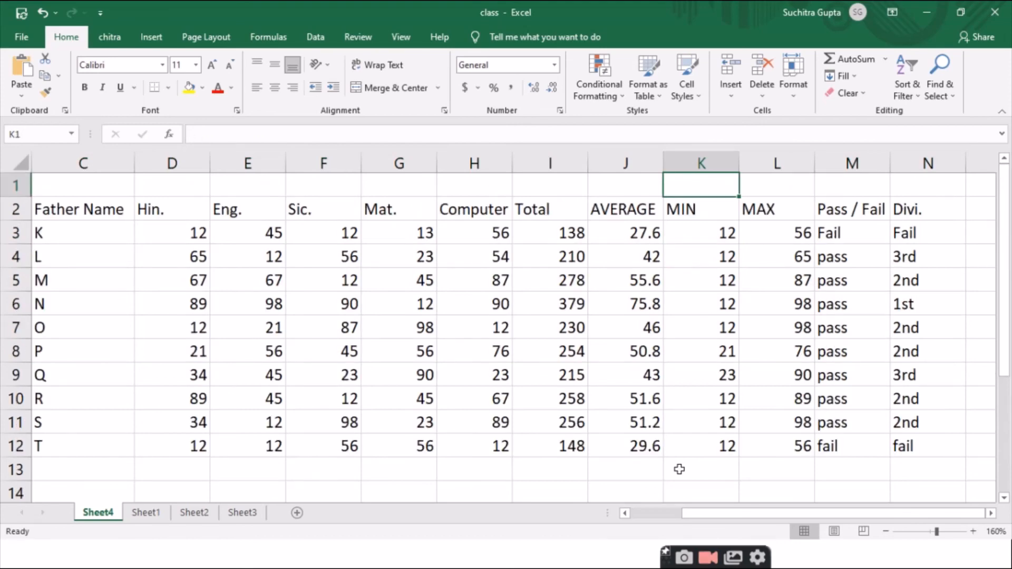
key(Home)
key(Down)
key(ctrl+a)
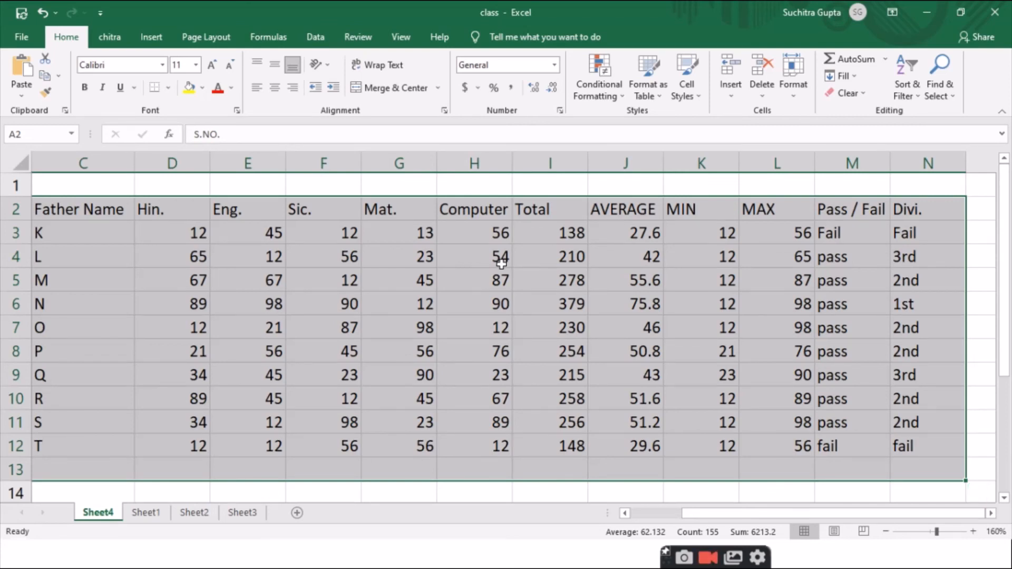
key(alt)
key(h)
key(o)
key(i)
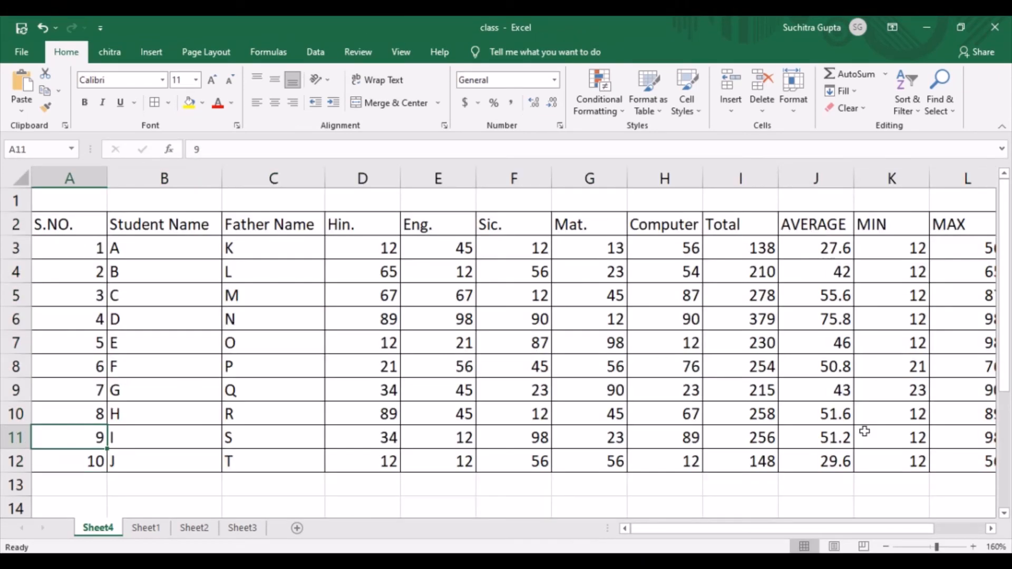
Merge and center the cells A1:N1 above the table into one title cell
key(ctrl+Home)
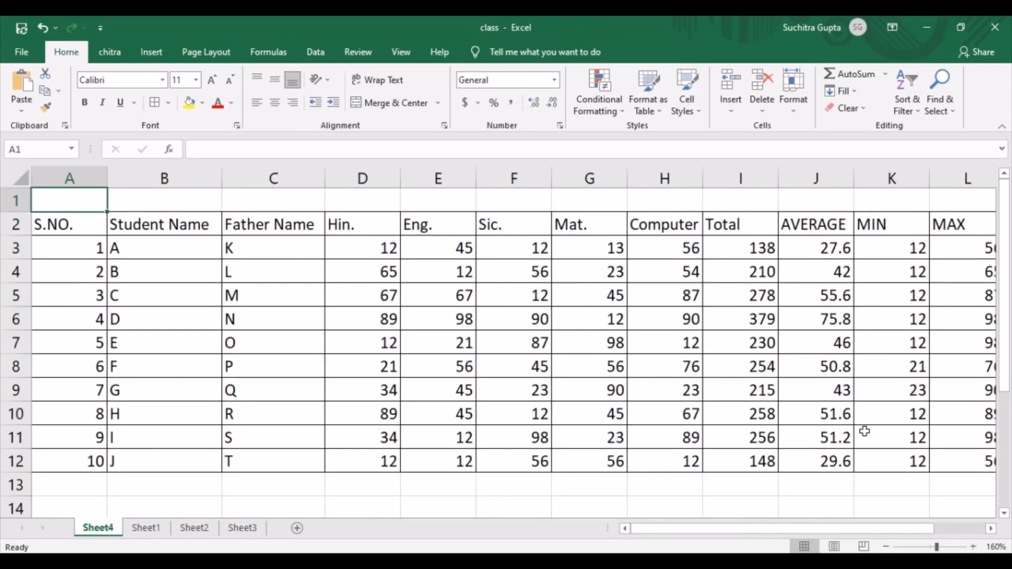
key(shift+Right)
key(shift+Right)
key(shift+Right)
key(shift+Right)
key(shift+Right)
key(shift+Right)
key(shift+Right)
key(shift+Right)
key(shift+Right)
key(shift+Right)
key(shift+Right)
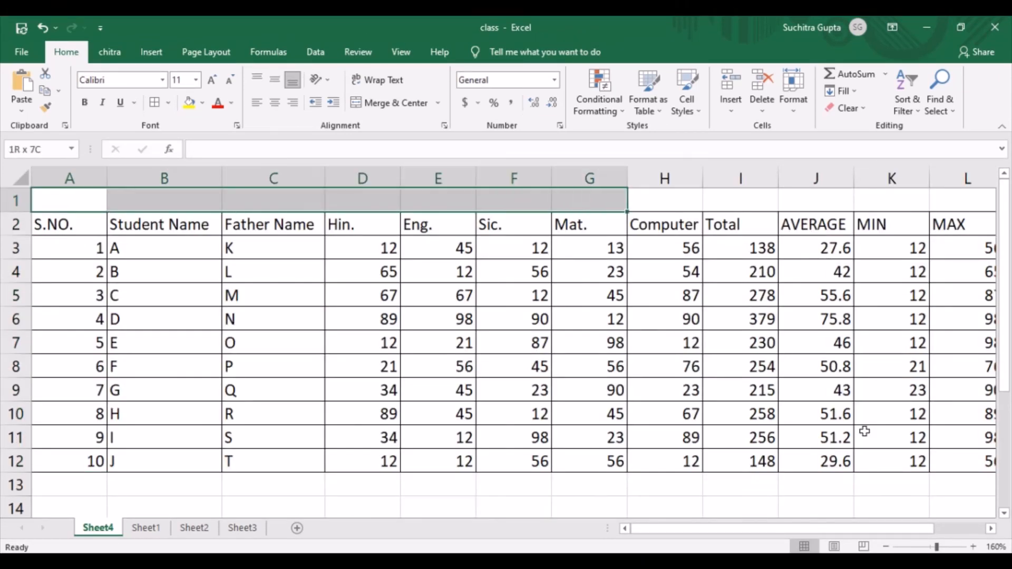
key(shift+Right)
key(shift+Right)
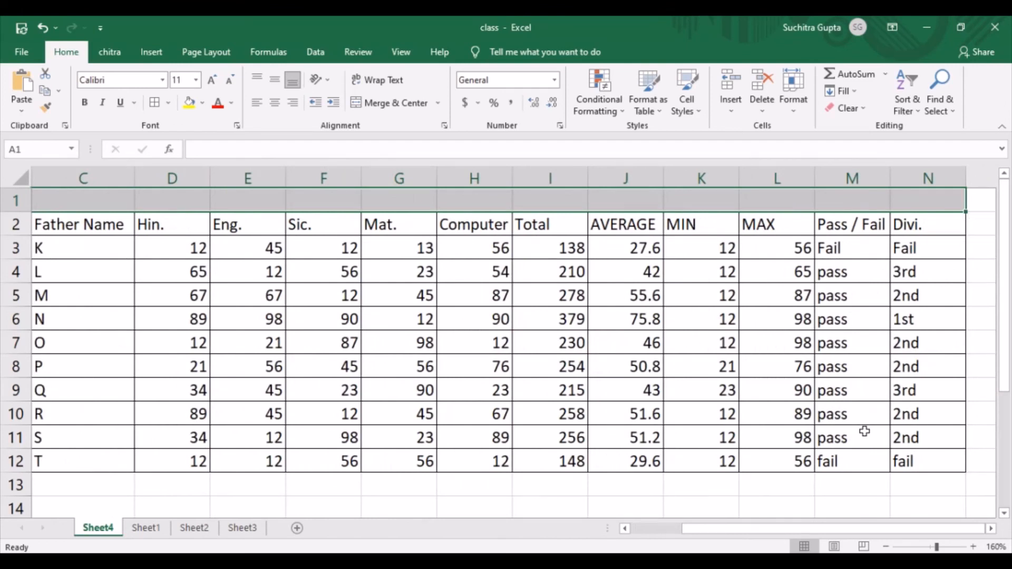
key(alt+h)
key(m)
key(c)
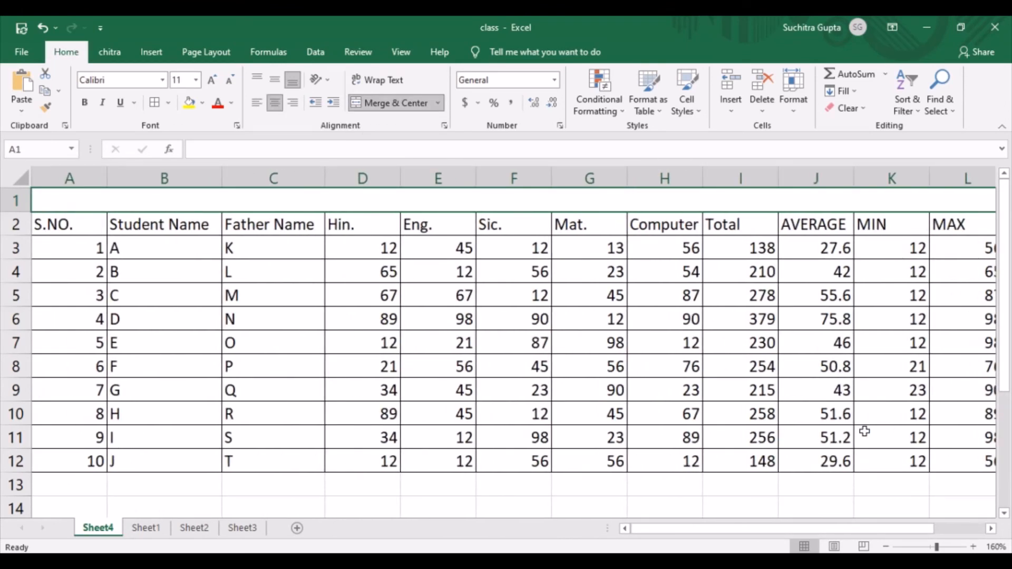
Enter the title SSCHOOL MARKSHEET in the merged cell of row 1
text(S)
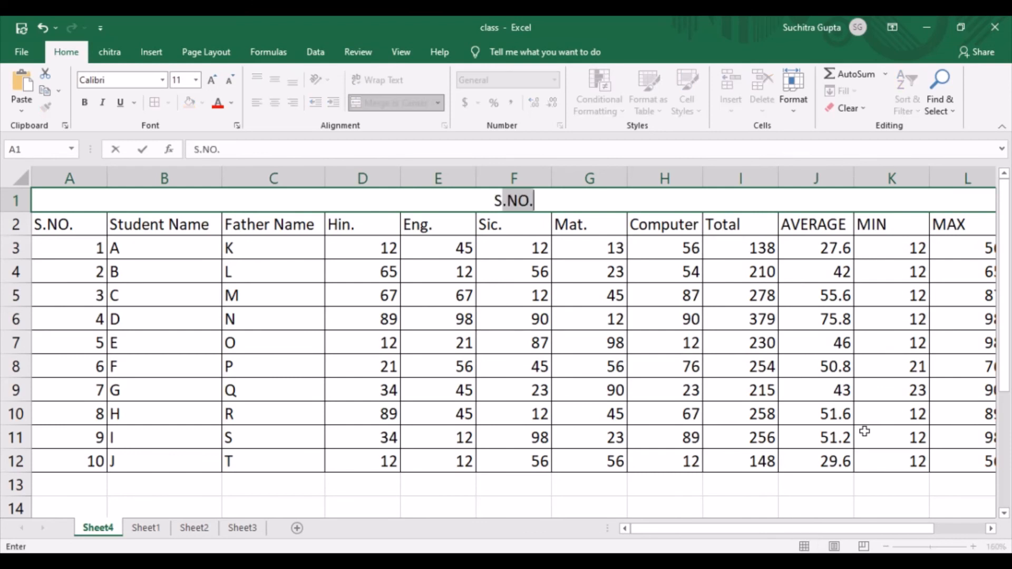
key(BackSpace)
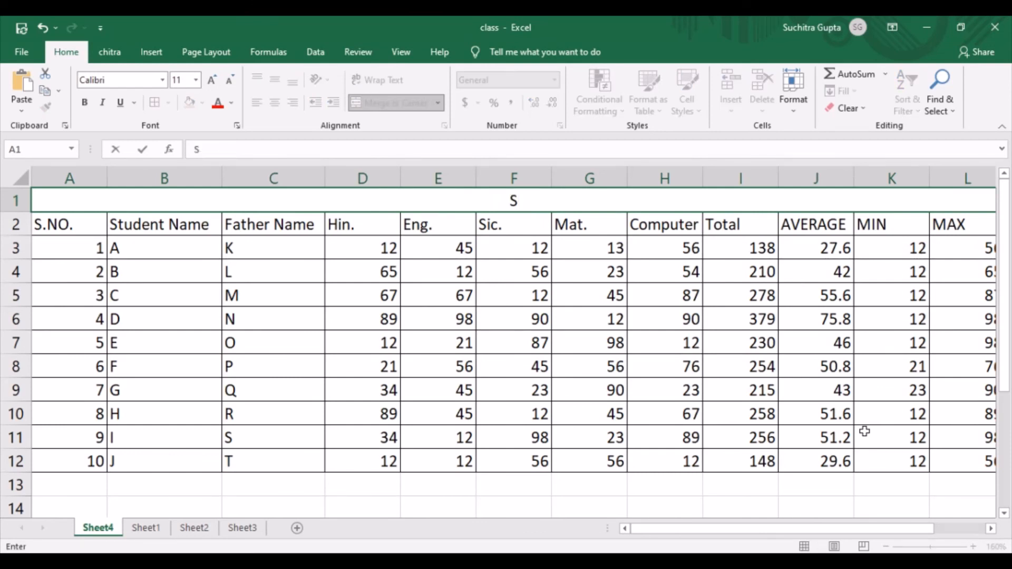
text(SCHOOL )
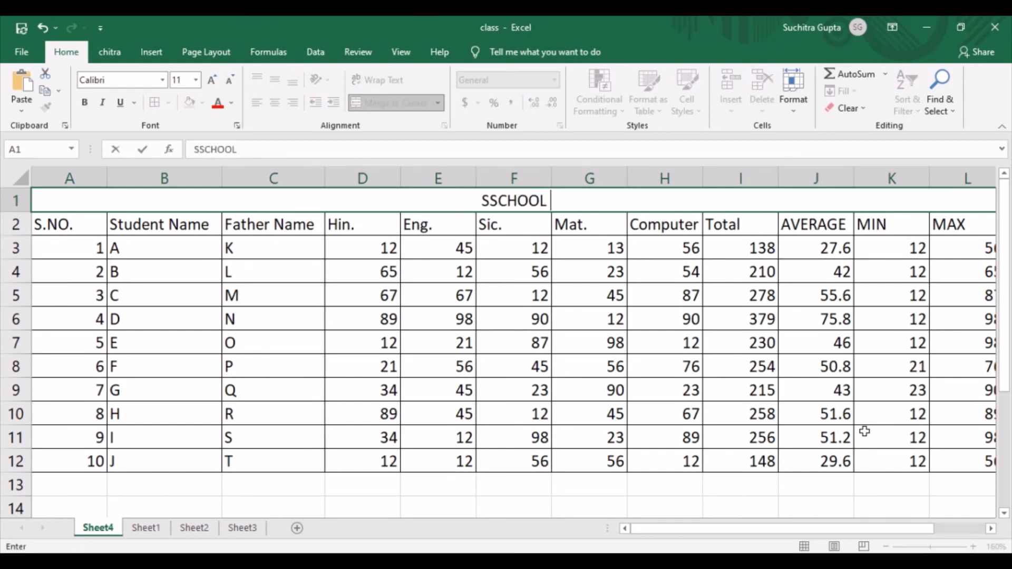
text(MARKSHEEY)
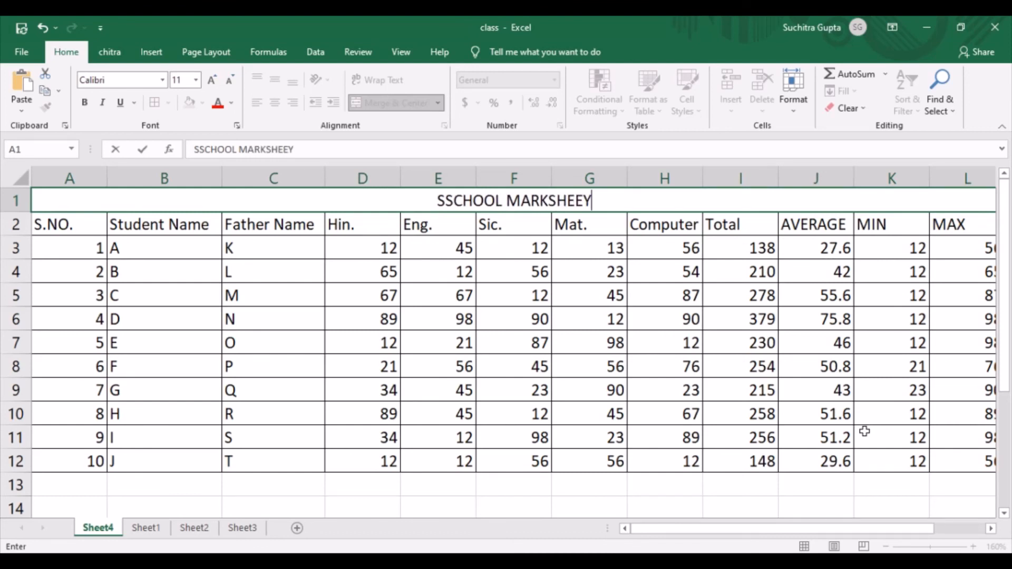
key(BackSpace)
text(T)
key(Return)
Increase the font size of the title in row 1 to 26
key(Up)
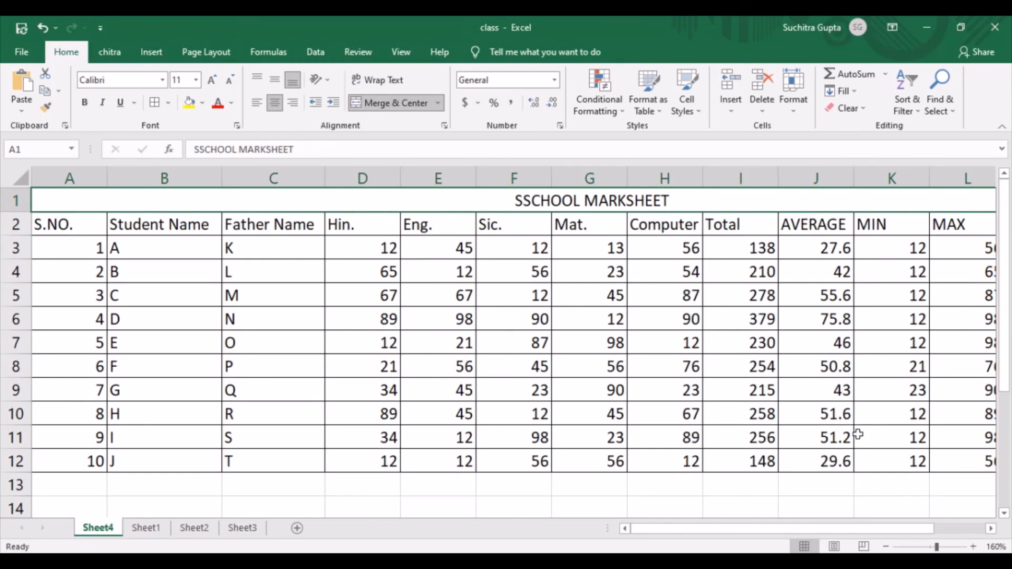
click(212, 80)
click(212, 84)
click(212, 84)
click(212, 85)
click(212, 84)
click(212, 84)
click(212, 85)
click(212, 84)
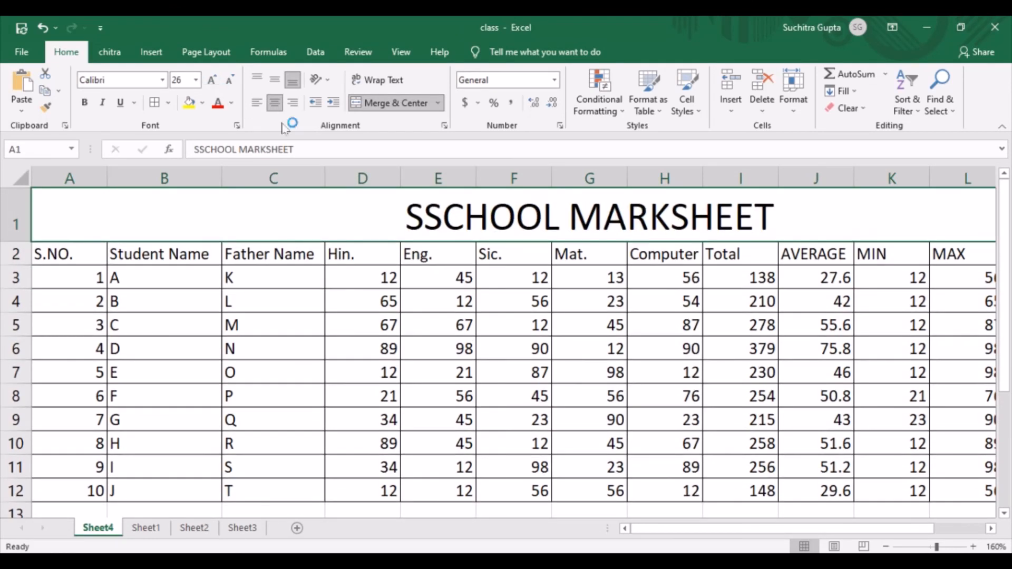
Correct the title in A1 to read SCHOOL MARKSHEET
double_click(439, 213)
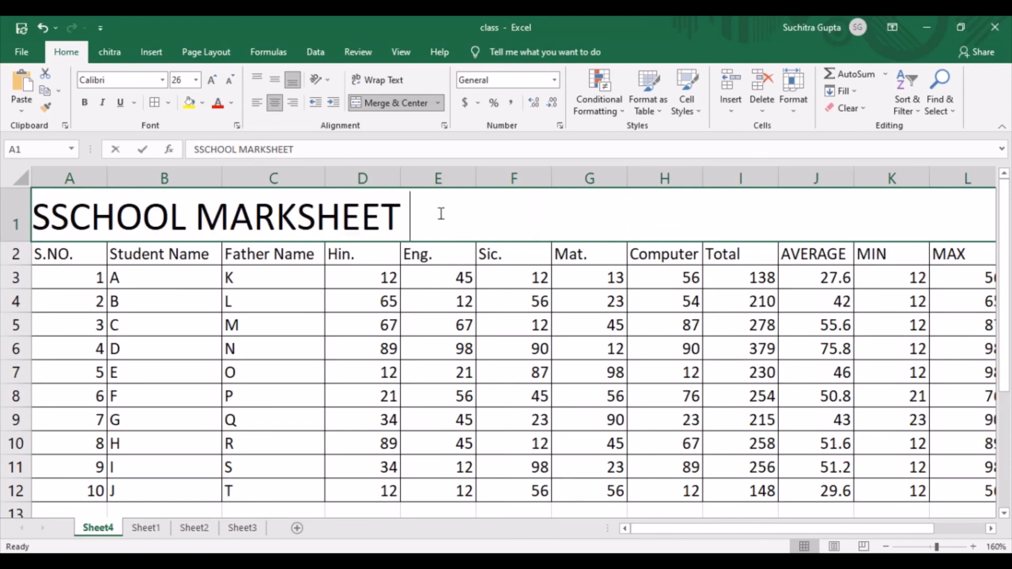
click(68, 220)
key(BackSpace)
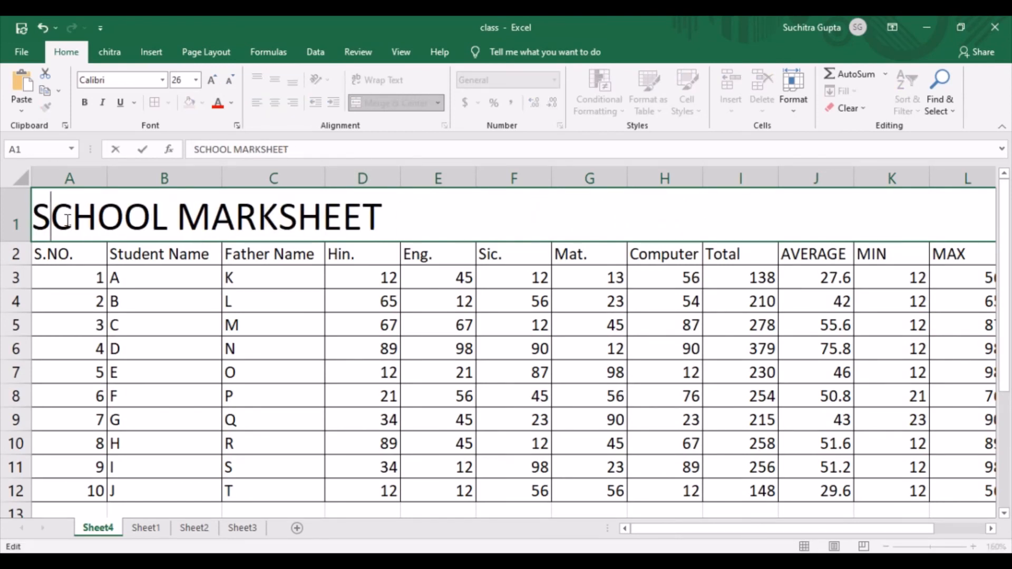
key(ctrl+Return)
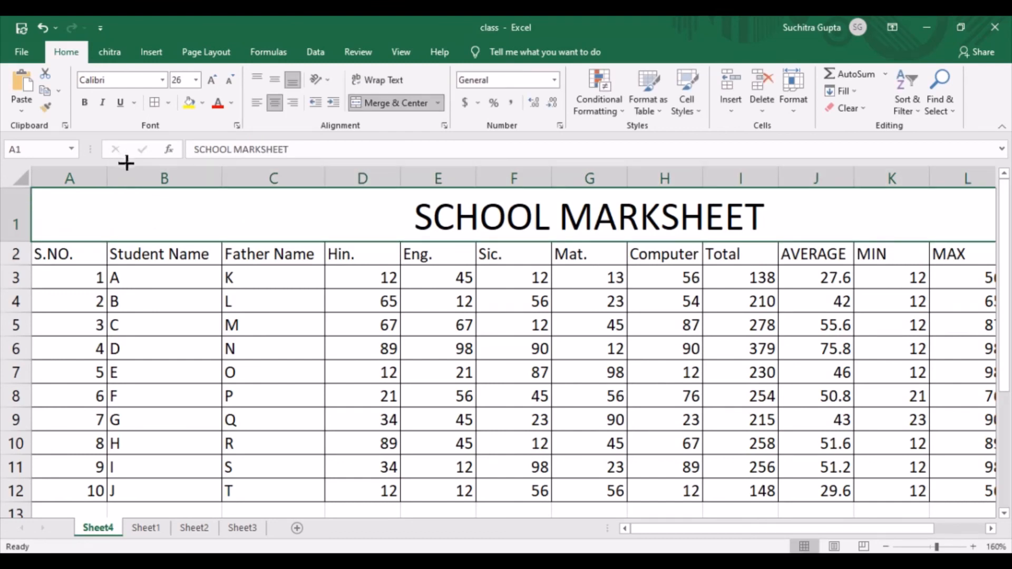
Fill the title cell with light orange and set its text color to white
click(203, 103)
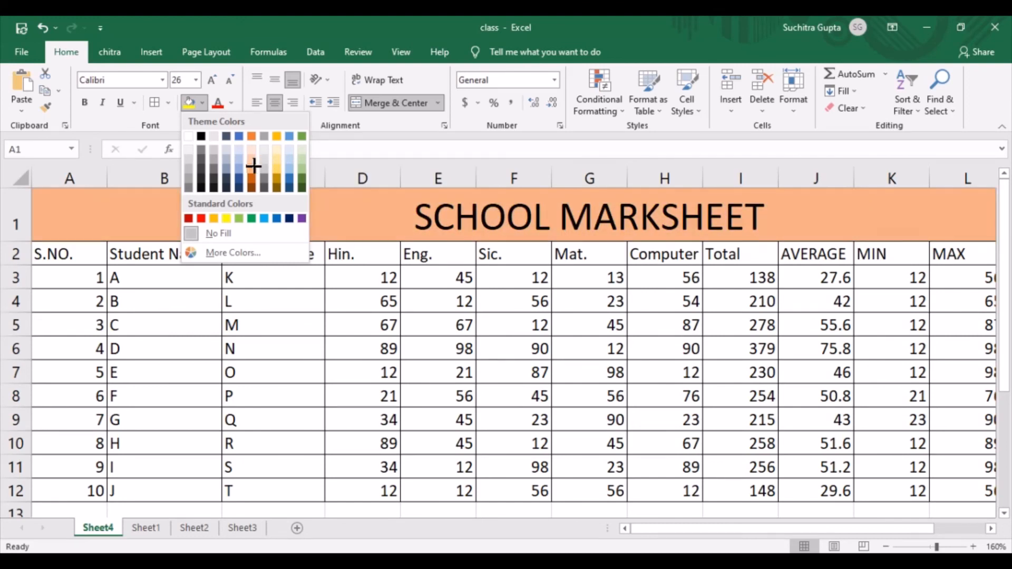
click(252, 168)
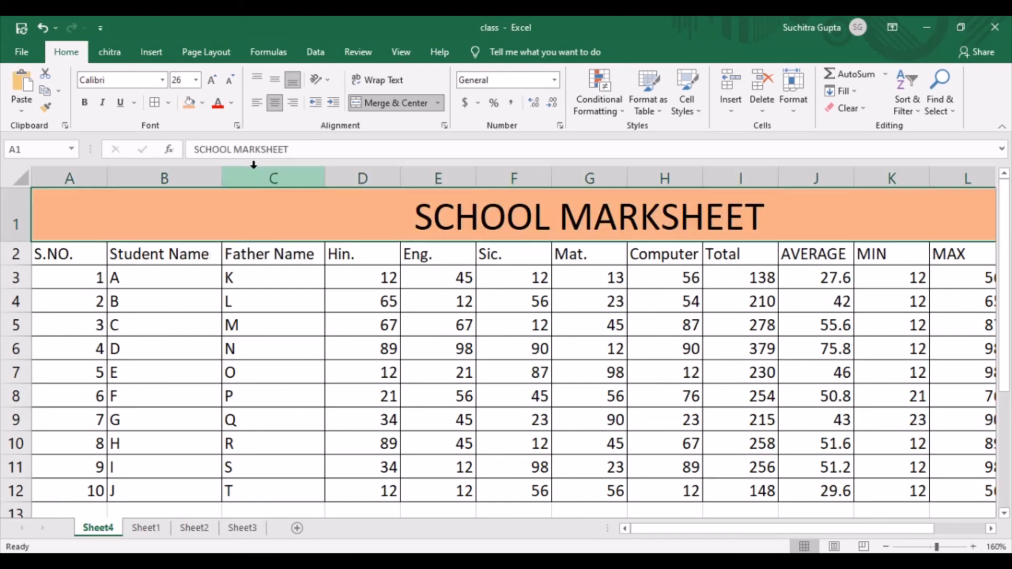
click(231, 103)
click(220, 153)
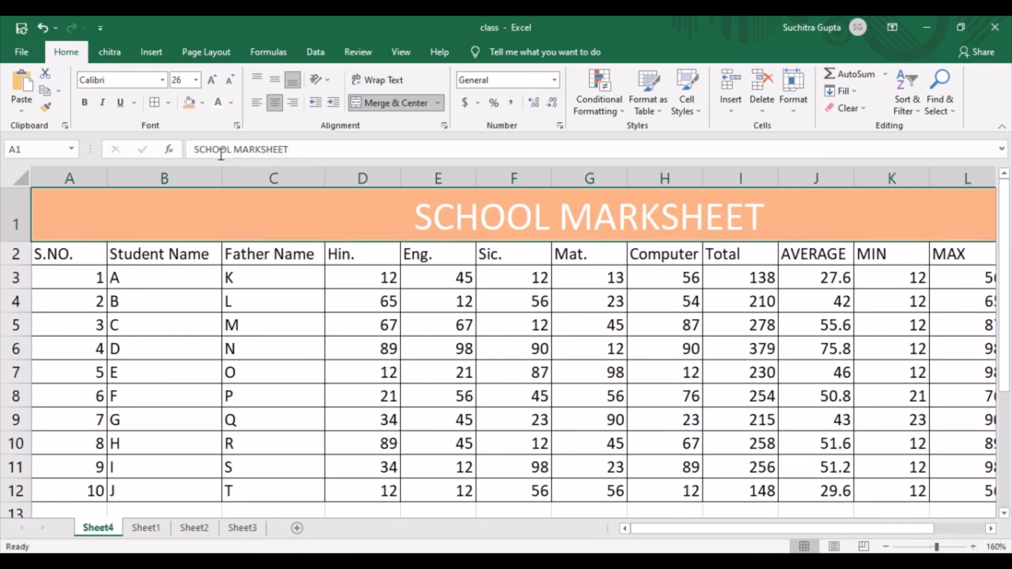
Make the title bold and set its font to Arial Rounded MT Bold
click(83, 103)
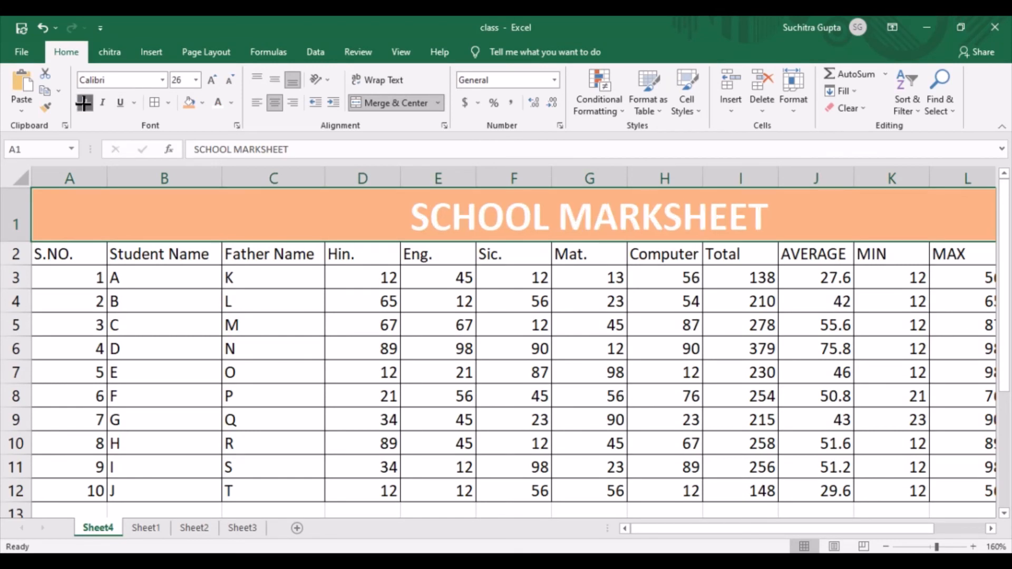
click(163, 80)
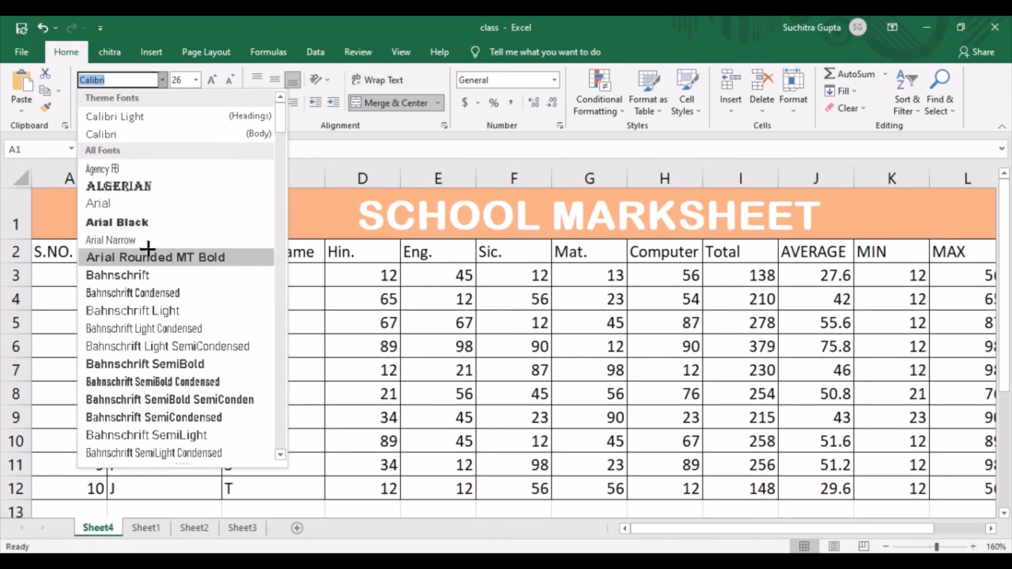
click(148, 250)
Center the contents of the whole marksheet, including the title, horizontally and vertically in their cells
click(233, 258)
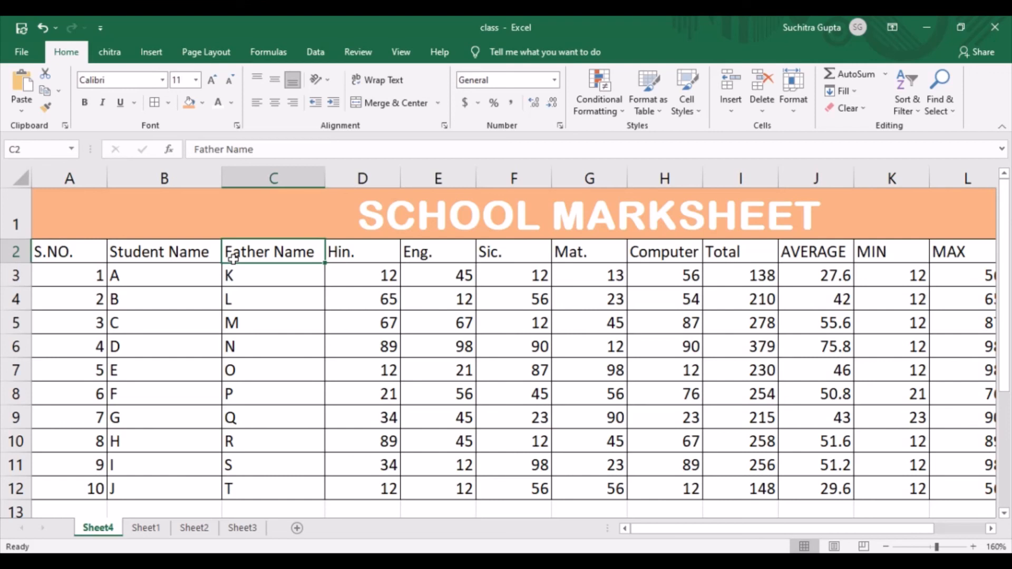
click(233, 258)
click(233, 258)
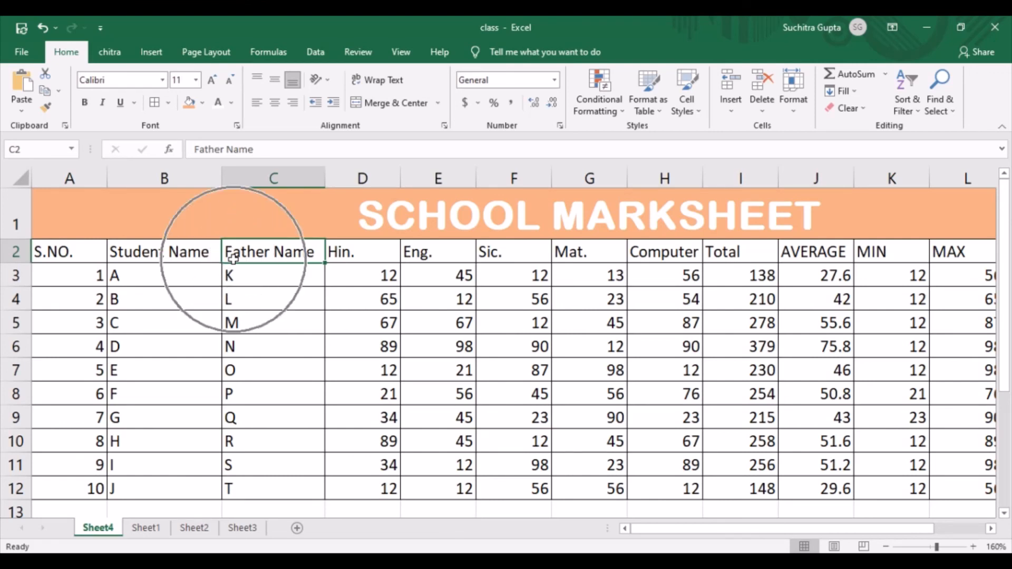
key(ctrl+a)
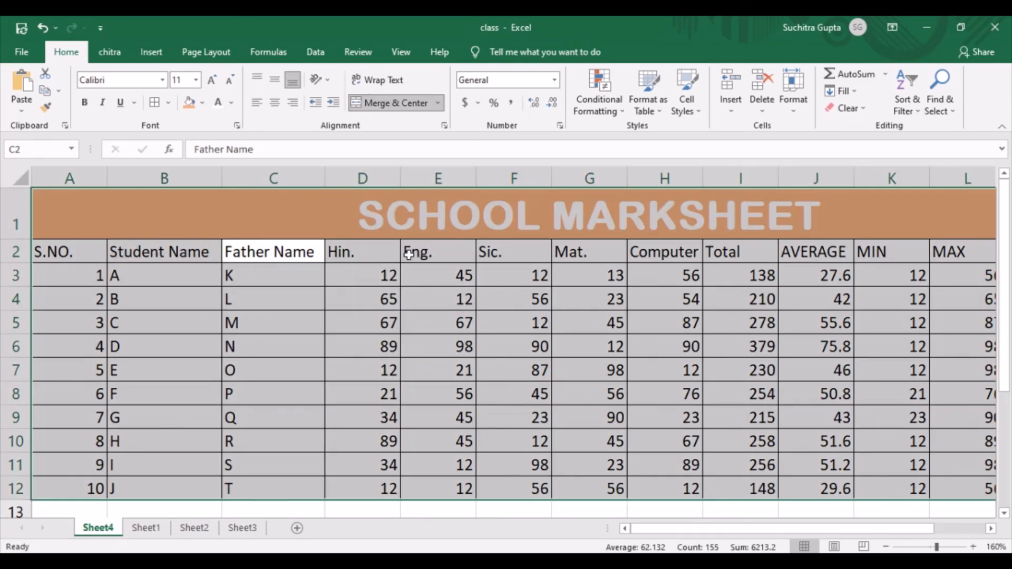
click(273, 107)
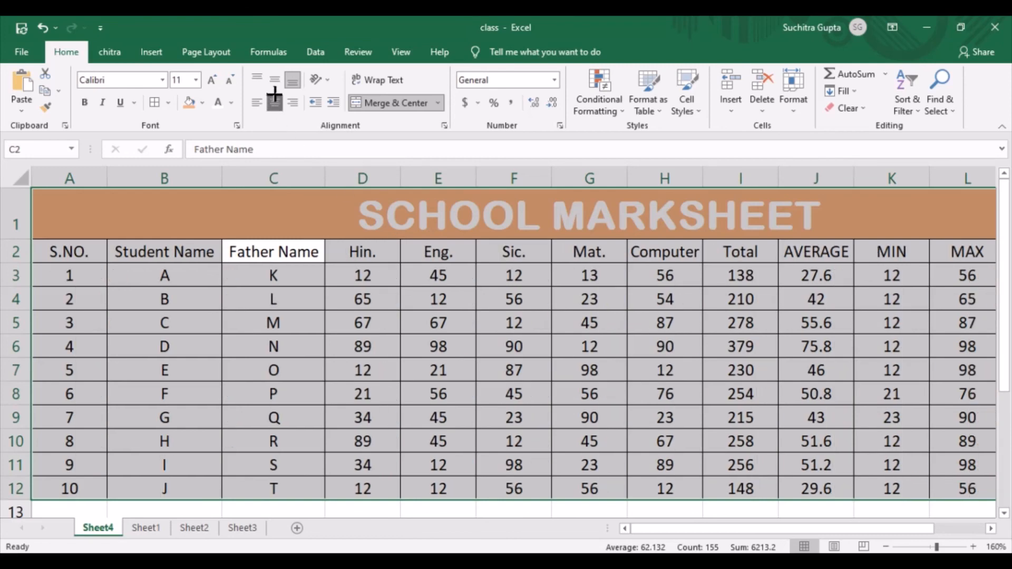
click(274, 79)
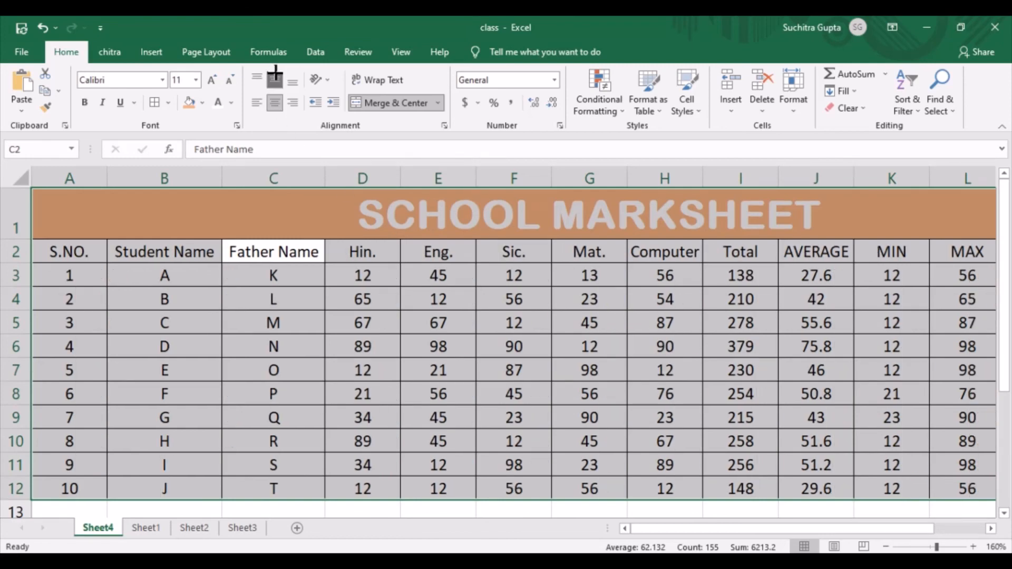
click(308, 250)
scroll(308, 249, down, 3)
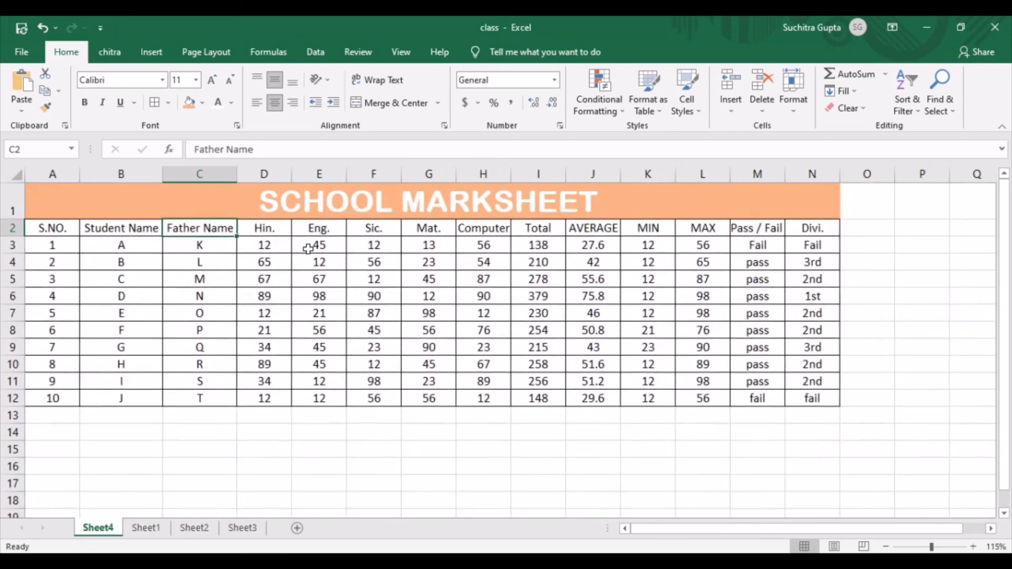
click(536, 473)
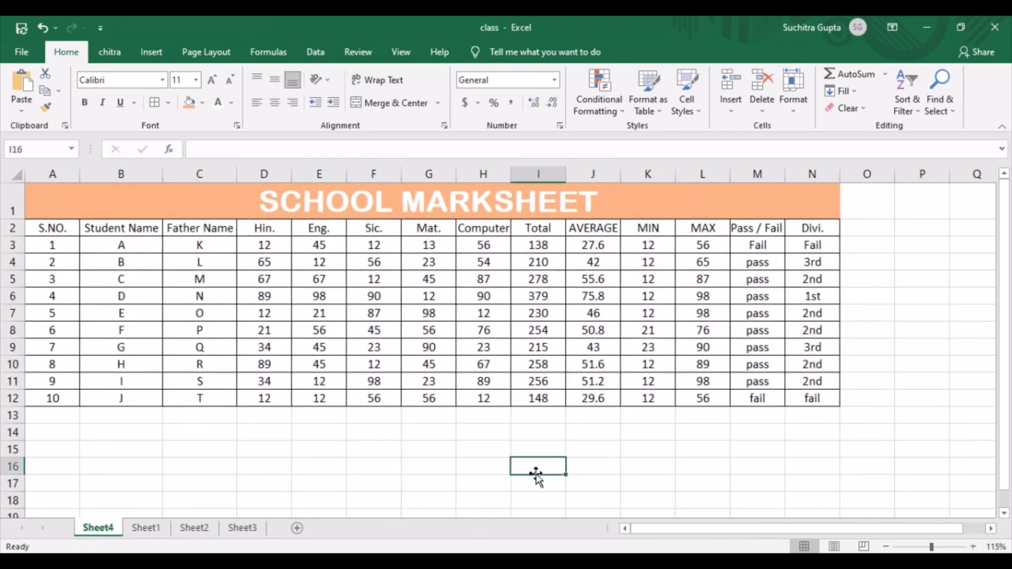
key(Left)
key(Left)
key(Left)
key(Left)
key(Left)
key(Left)
key(Left)
key(Left)
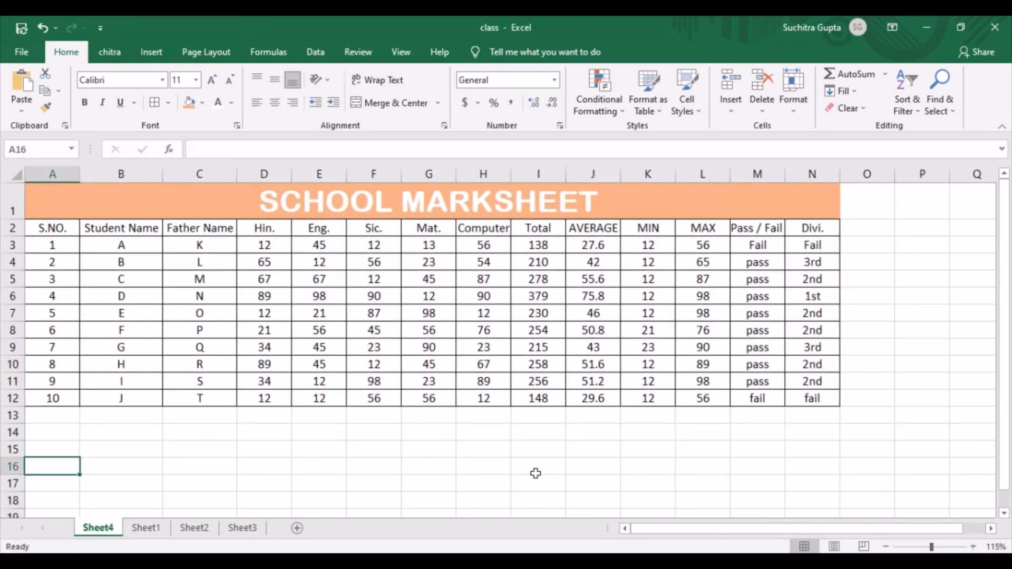